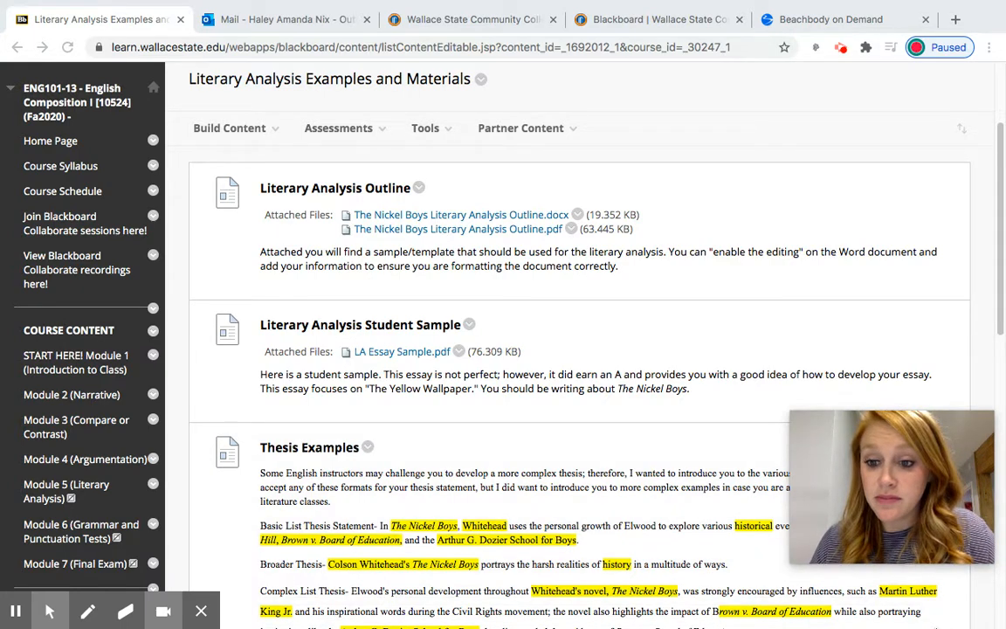
Step: Switch to The Nickel Boys Literary Analysis Outline in Word and read through its thesis and outline sections
{"action": "mouse_move", "coordinate": [761, 625]}
{"action": "left_click", "coordinate": [751, 580]}
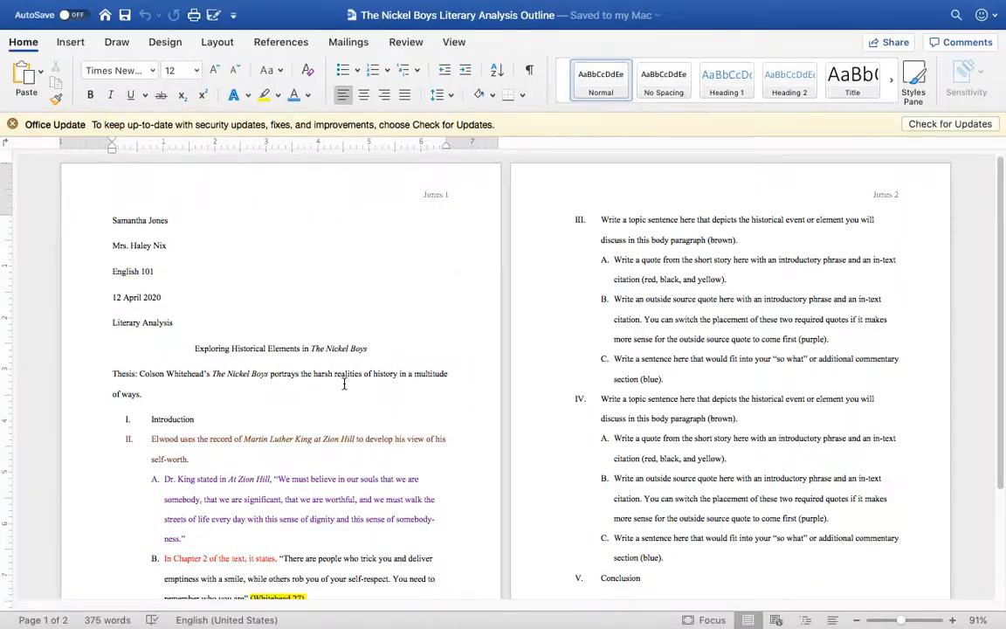
{"action": "scroll", "coordinate": [345, 384], "scroll_direction": "down", "scroll_amount": 2}
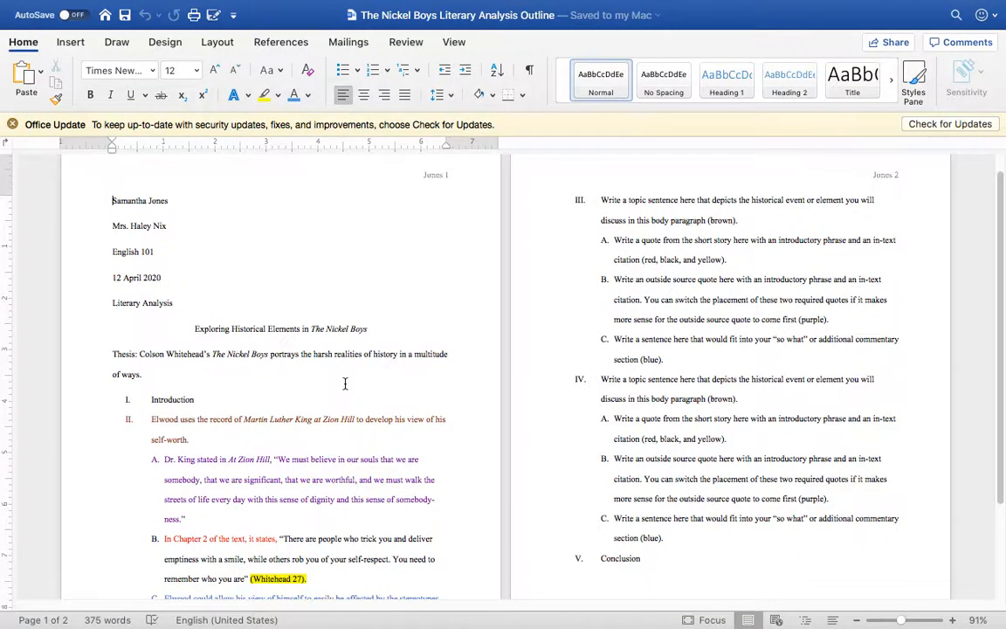
{"action": "scroll", "coordinate": [344, 384], "scroll_direction": "down", "scroll_amount": 1}
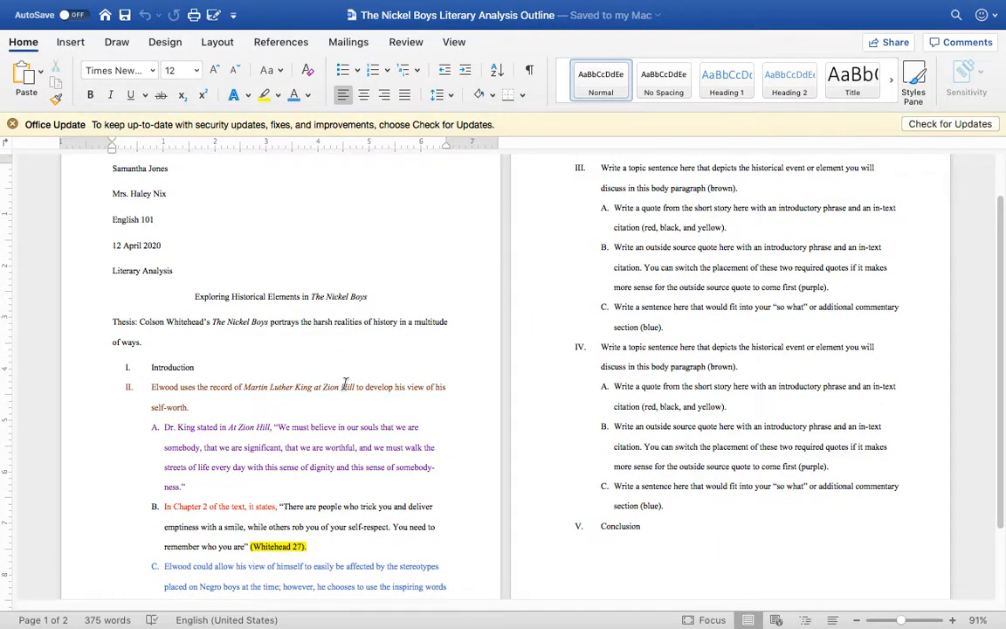
{"action": "scroll", "coordinate": [345, 384], "scroll_direction": "down", "scroll_amount": 3}
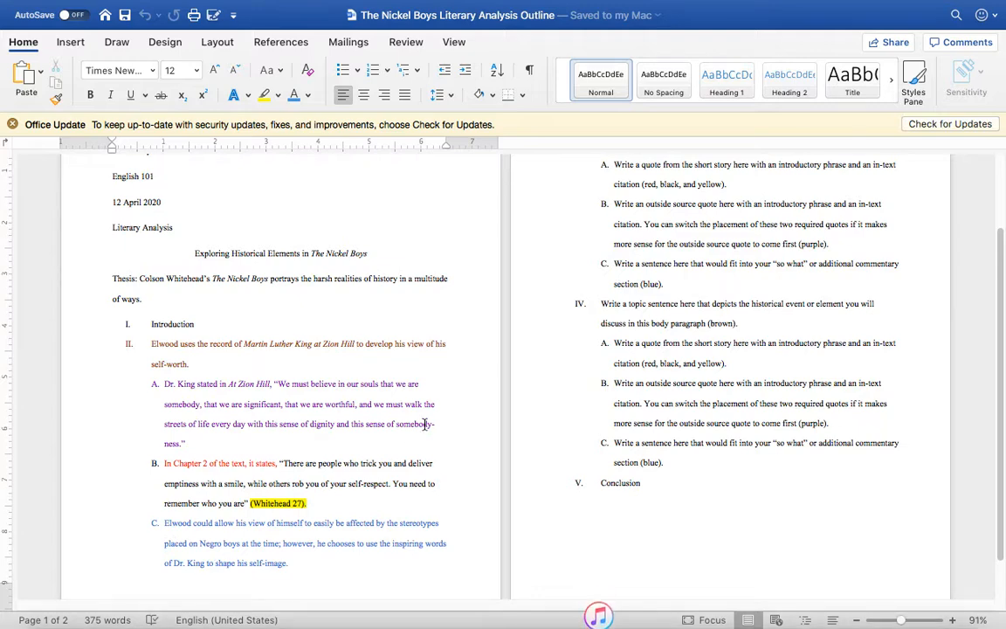
{"action": "scroll", "coordinate": [617, 208], "scroll_direction": "up", "scroll_amount": 3}
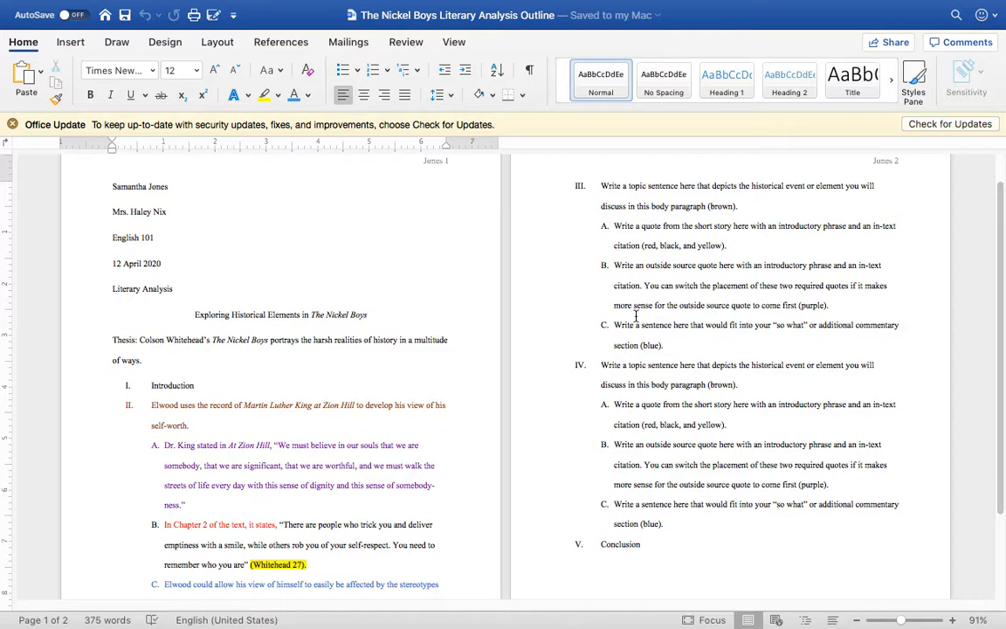
{"action": "scroll", "coordinate": [612, 332], "scroll_direction": "down", "scroll_amount": 1}
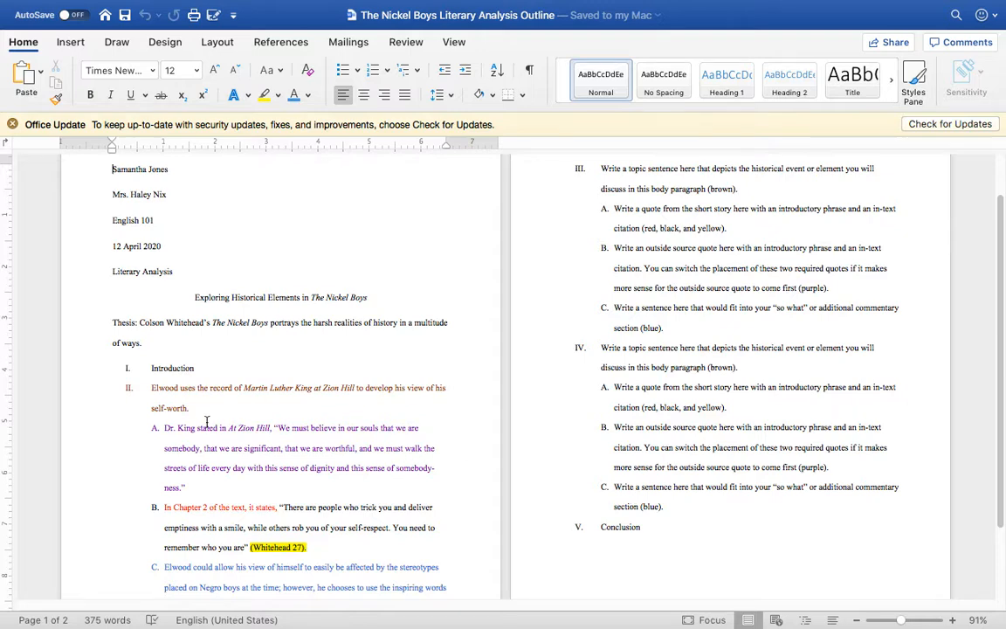
Step: Copy the section II topic sentence onto a new page after the Conclusion and remove its list numbering
{"action": "triple_click", "coordinate": [161, 394]}
{"action": "key", "text": "ctrl+c"}
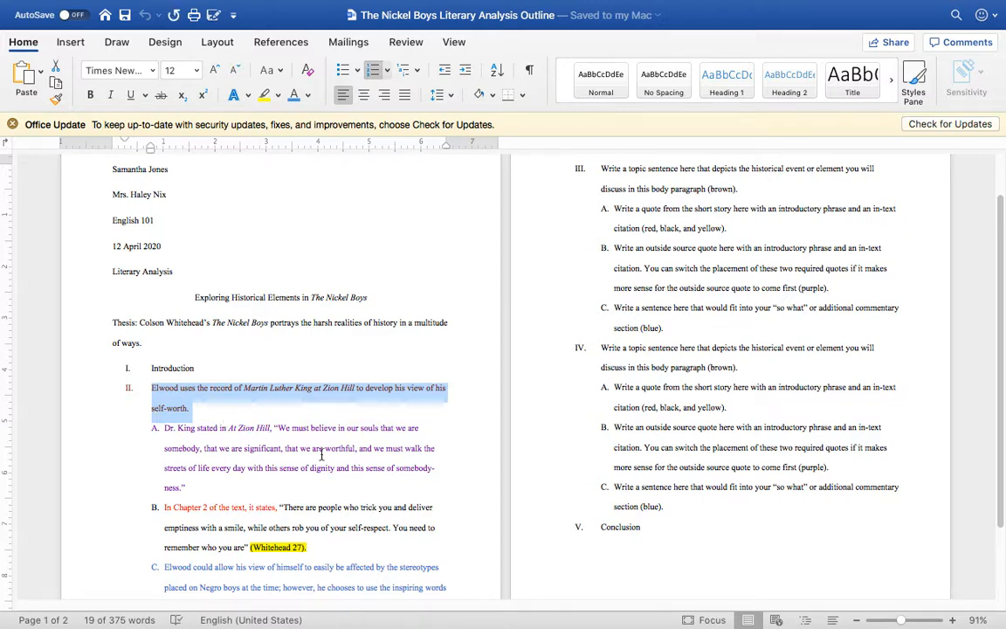
{"action": "scroll", "coordinate": [686, 594], "scroll_direction": "down", "scroll_amount": 2}
{"action": "scroll", "coordinate": [686, 535], "scroll_direction": "down", "scroll_amount": 1}
{"action": "left_click", "coordinate": [686, 534]}
{"action": "key", "text": "Return"}
{"action": "key", "text": "Return"}
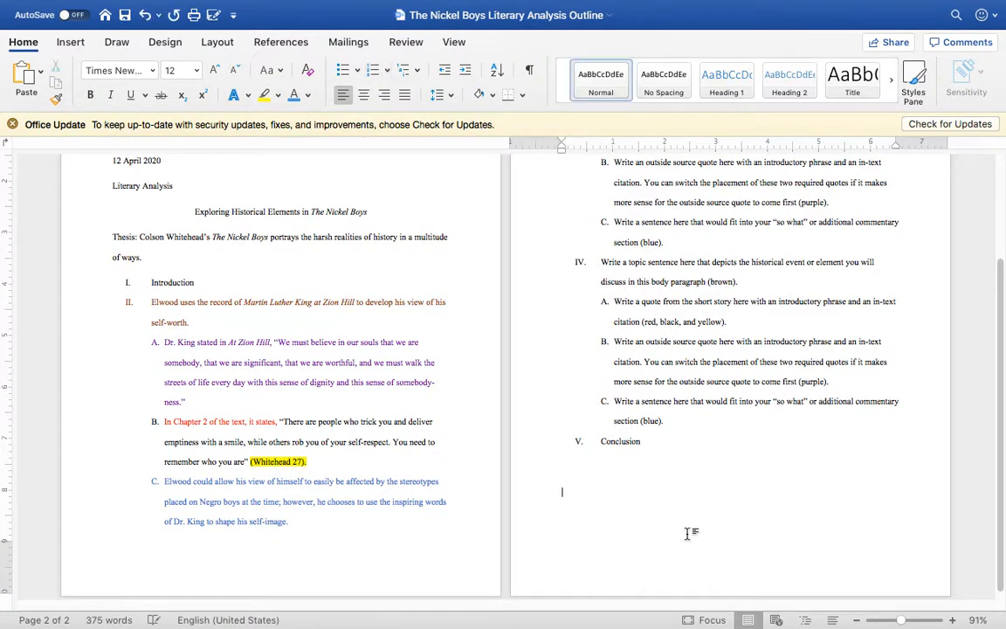
{"action": "key", "text": "ctrl+Return"}
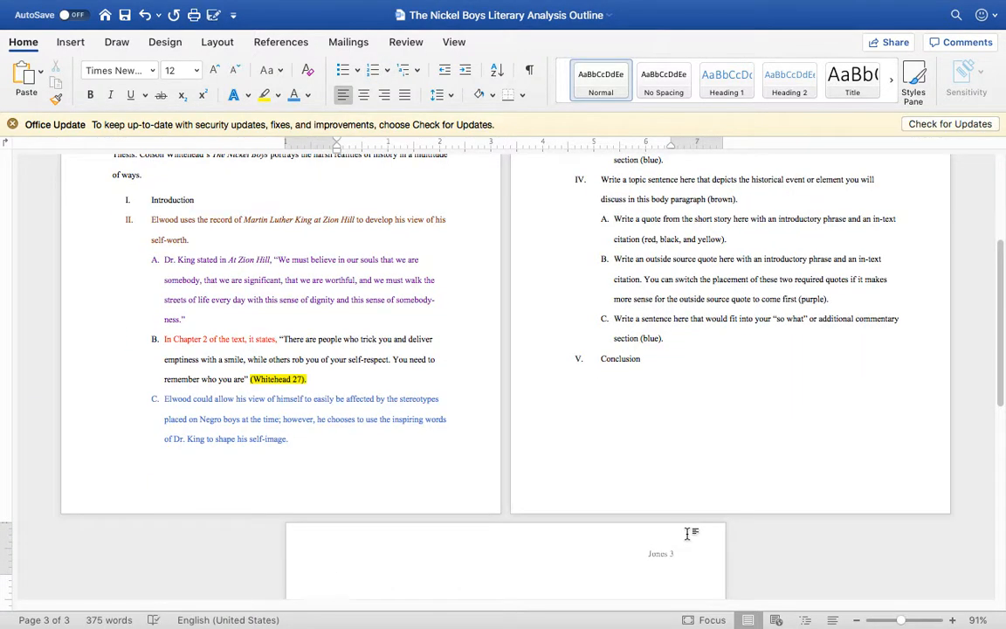
{"action": "key", "text": "ctrl+v"}
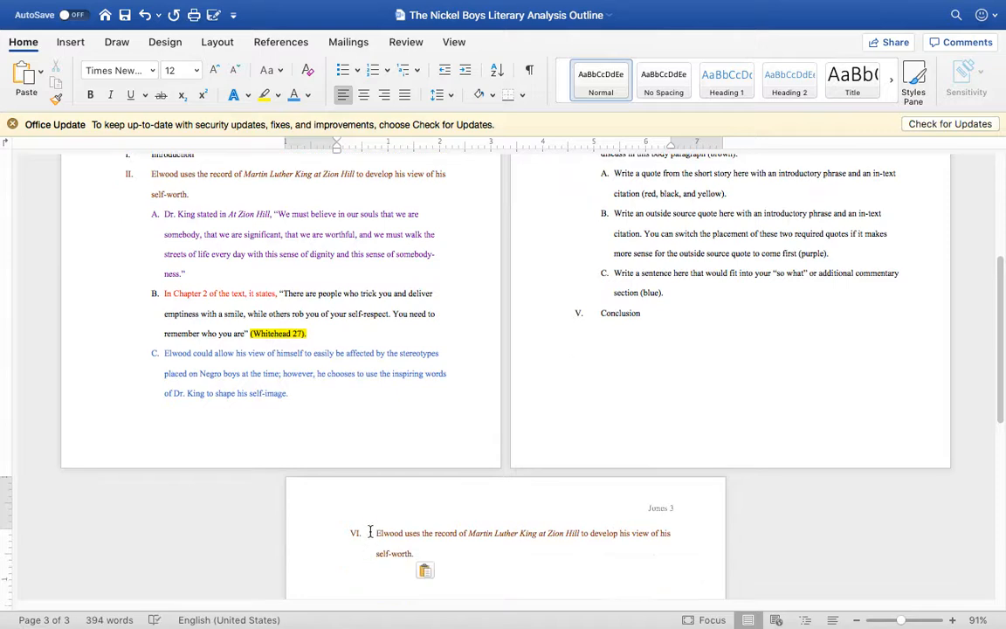
{"action": "left_click", "coordinate": [375, 532]}
{"action": "key", "text": "BackSpace"}
{"action": "key", "text": "BackSpace"}
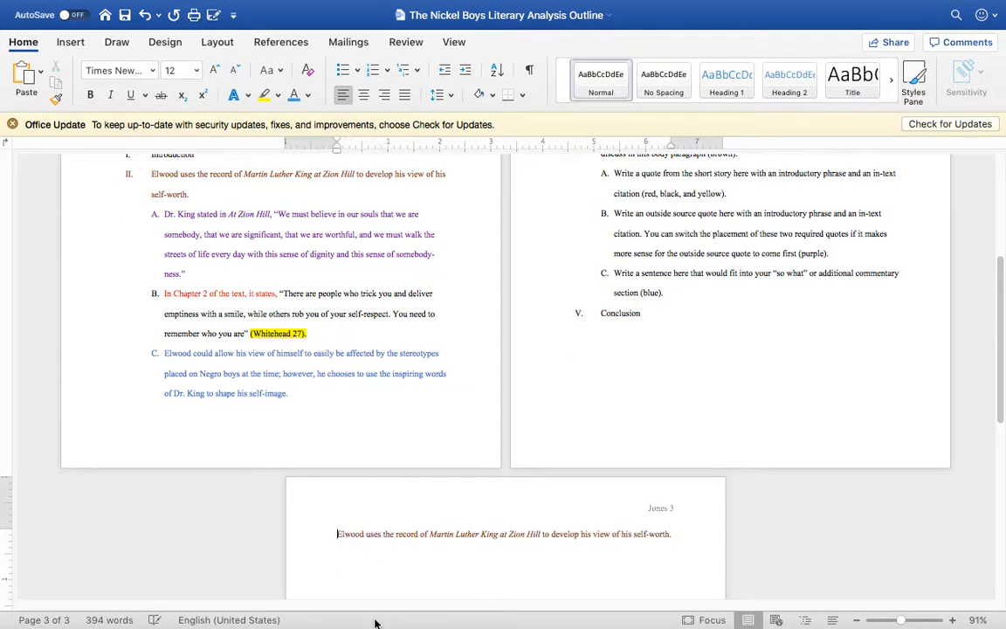
Step: Append a copy of section II's purple point A quote to the topic sentence, as an unnumbered paragraph with an indented first line
{"action": "scroll", "coordinate": [352, 450], "scroll_direction": "up", "scroll_amount": 2}
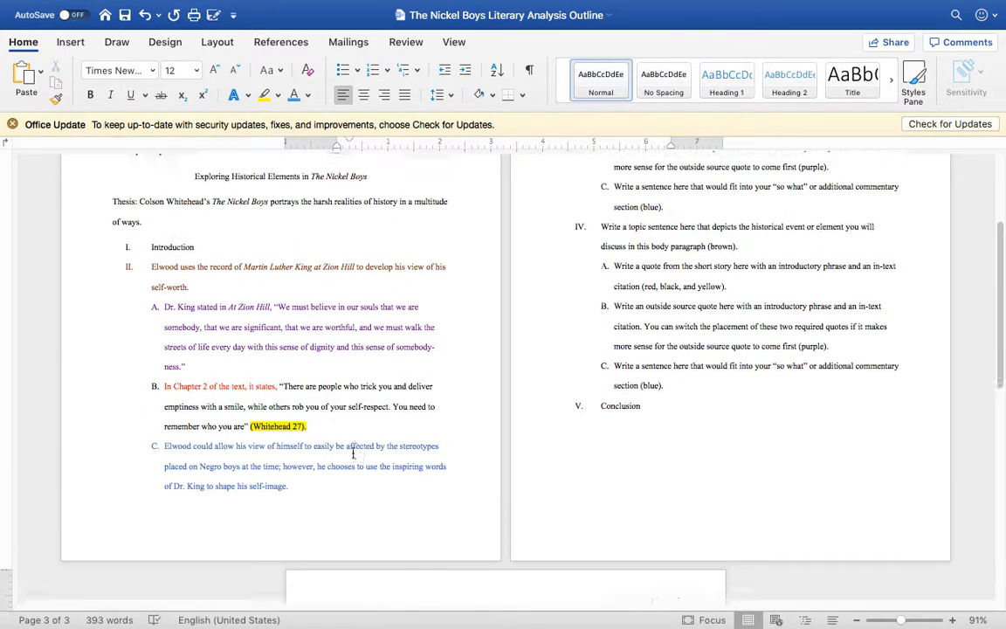
{"action": "triple_click", "coordinate": [166, 316]}
{"action": "key", "text": "super+c"}
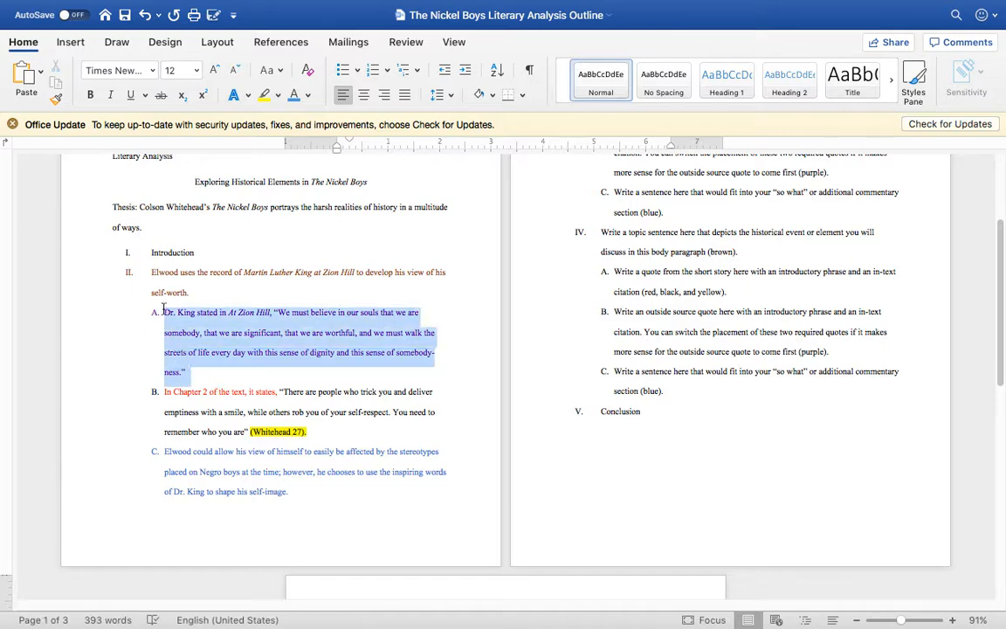
{"action": "scroll", "coordinate": [360, 383], "scroll_direction": "down", "scroll_amount": 4}
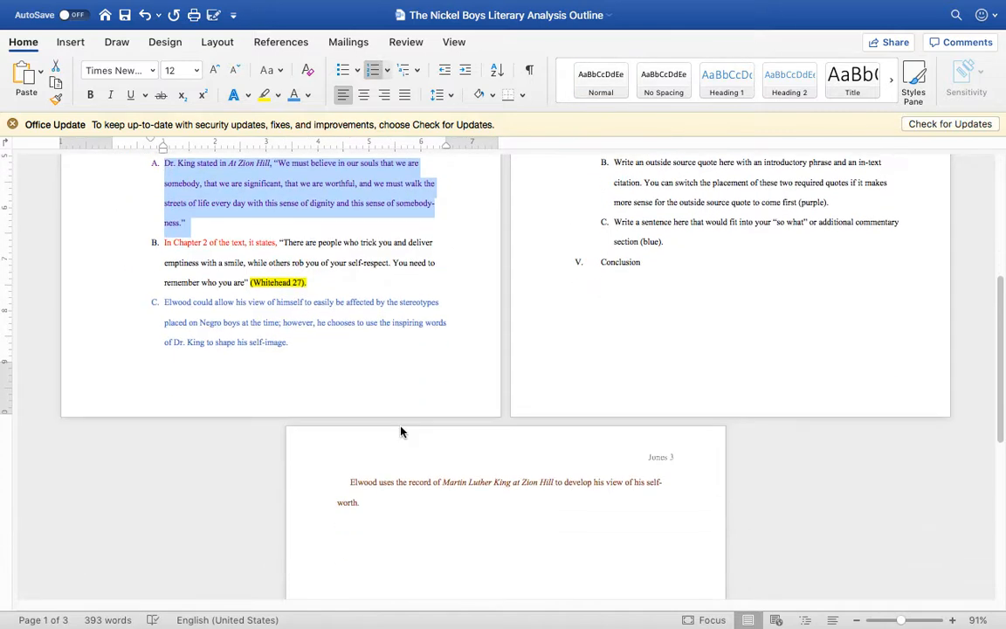
{"action": "left_click", "coordinate": [380, 495]}
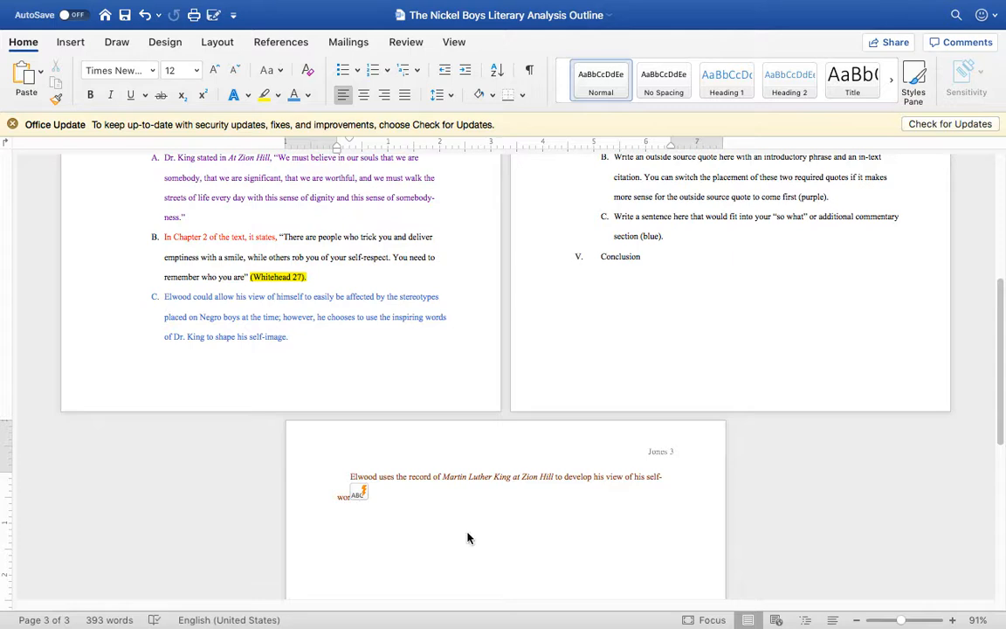
{"action": "key", "text": "super+v"}
{"action": "left_click", "coordinate": [388, 478]}
{"action": "key", "text": "BackSpace"}
{"action": "key", "text": "BackSpace"}
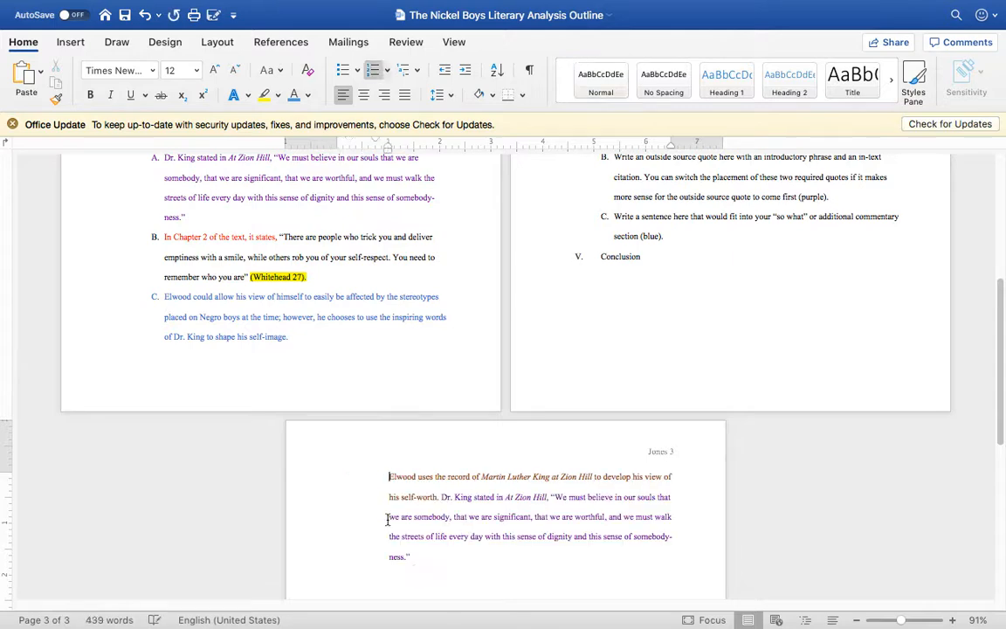
{"action": "key", "text": "Tab"}
Step: Append a copy of point B's Chapter 2 quote with its Whitehead citation to the new paragraph and remove the list lettering
{"action": "scroll", "coordinate": [386, 354], "scroll_direction": "up", "scroll_amount": 1}
{"action": "left_click_drag", "start_coordinate": [321, 324], "coordinate": [165, 285]}
{"action": "key", "text": "super+c"}
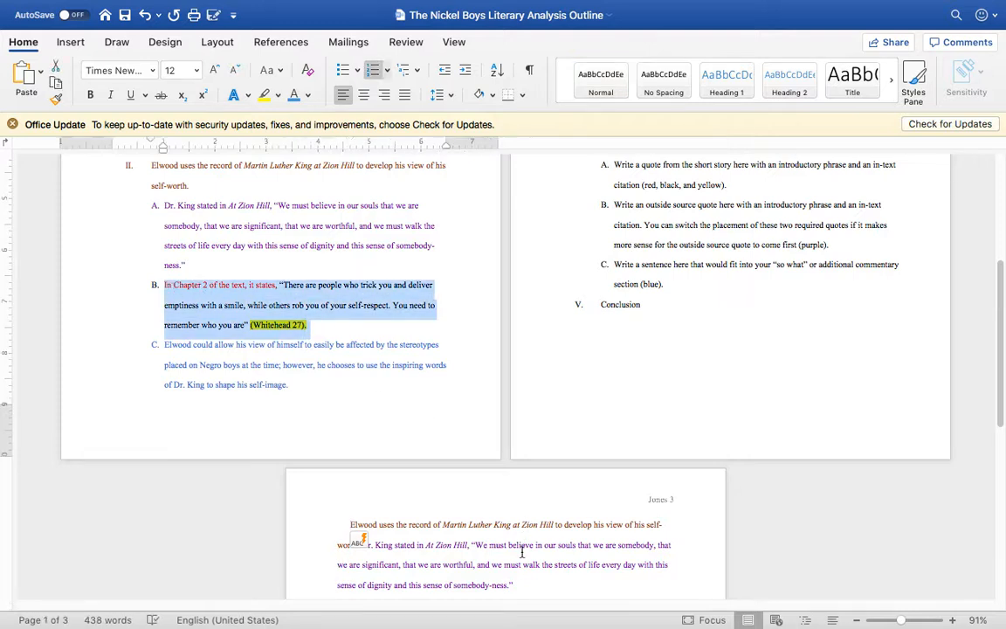
{"action": "left_click", "coordinate": [542, 581]}
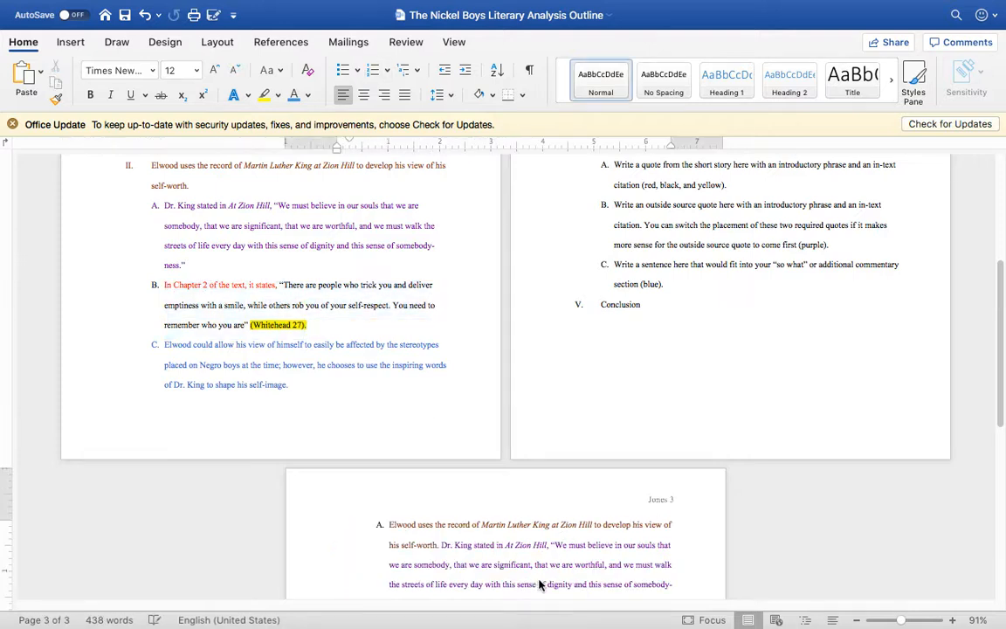
{"action": "key", "text": "super+v"}
{"action": "left_click", "coordinate": [389, 434]}
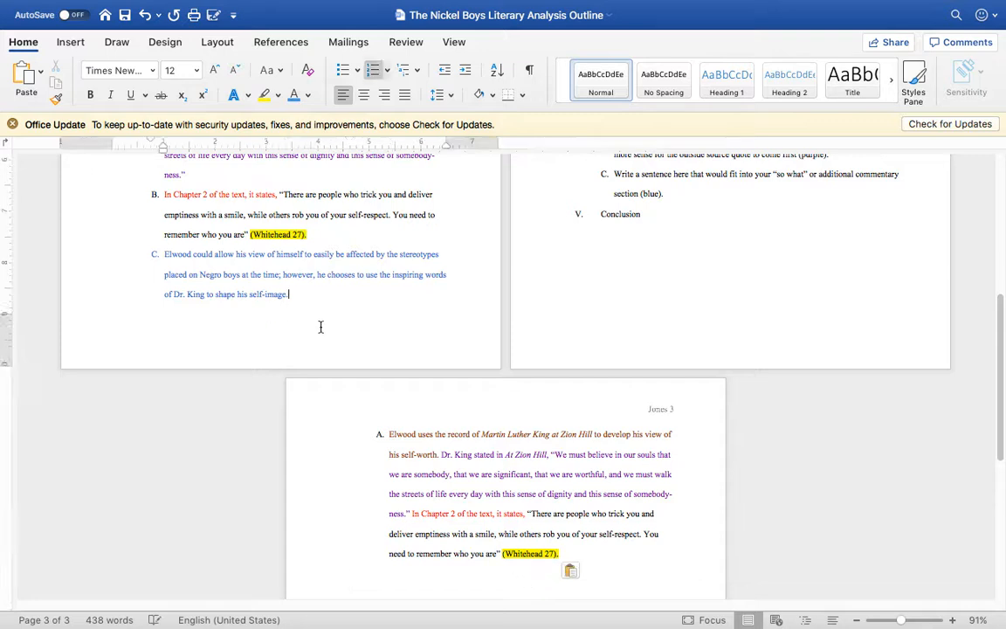
{"action": "key", "text": "BackSpace"}
{"action": "key", "text": "BackSpace"}
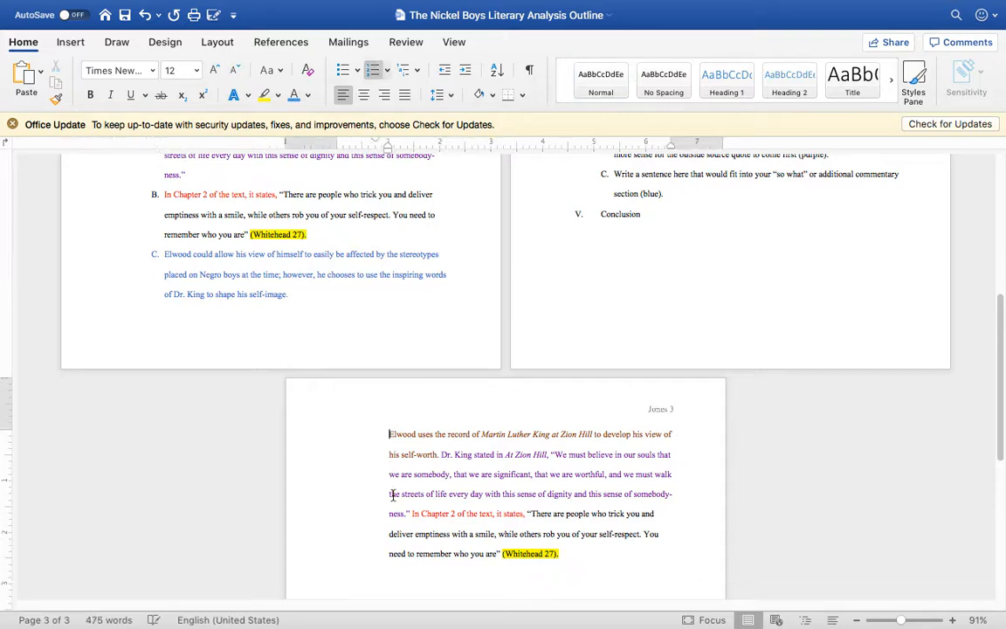
Step: Append a copy of the blue point C commentary sentence to the end of the new paragraph and clear its list formatting
{"action": "left_click_drag", "start_coordinate": [293, 294], "coordinate": [169, 253]}
{"action": "key", "text": "ctrl+c"}
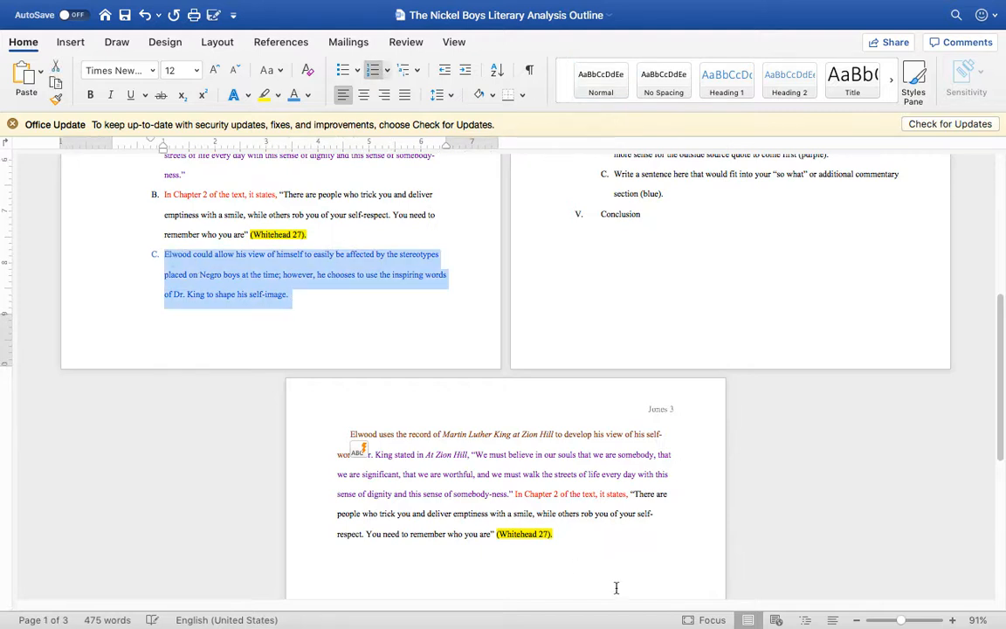
{"action": "left_click", "coordinate": [583, 539]}
{"action": "key", "text": "ctrl+v"}
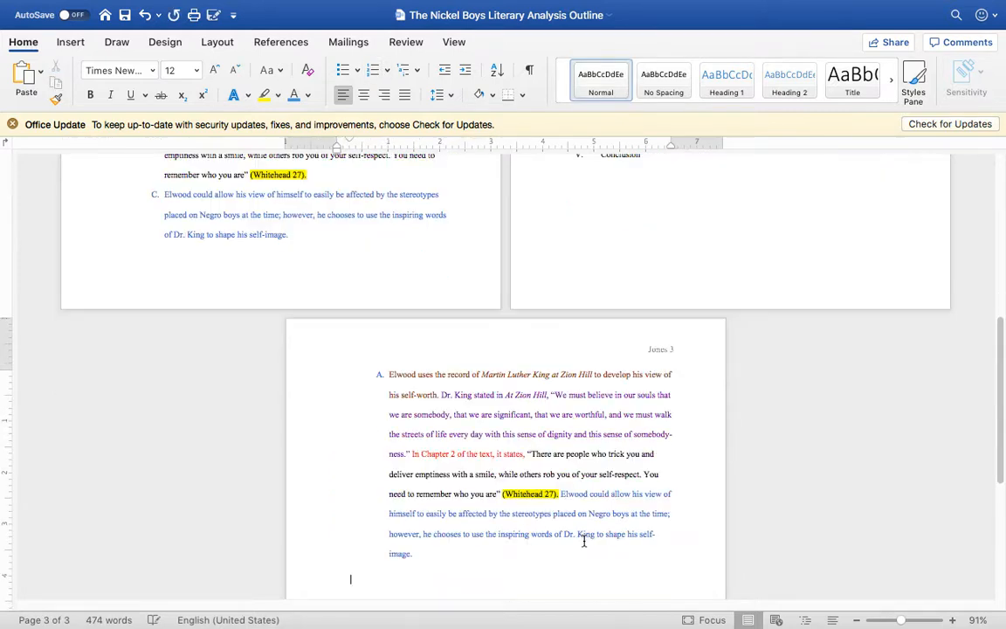
{"action": "left_click", "coordinate": [388, 374]}
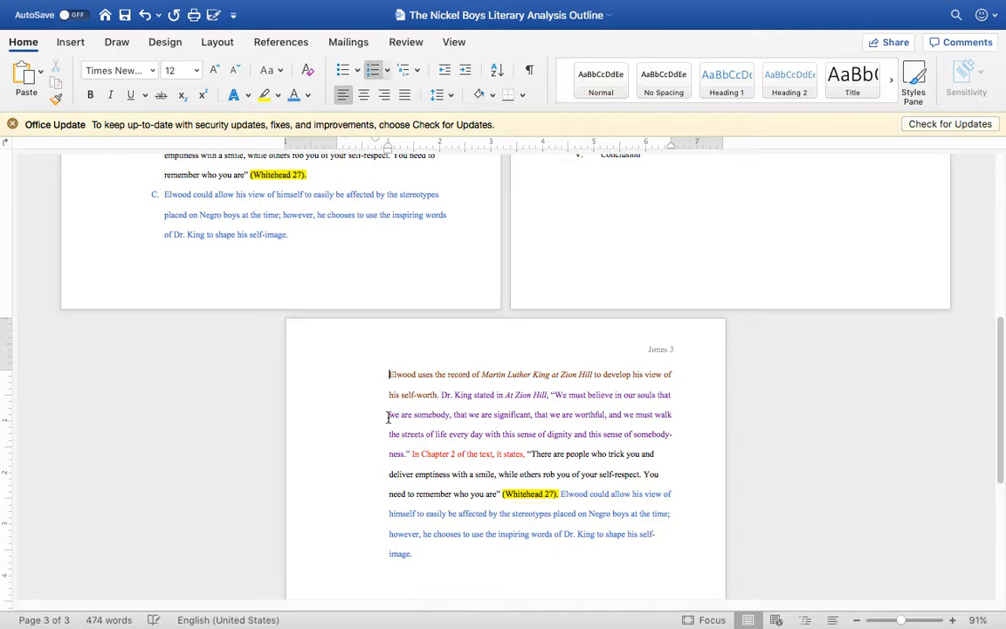
{"action": "key", "text": "BackSpace"}
{"action": "key", "text": "BackSpace"}
{"action": "left_click", "coordinate": [620, 548]}
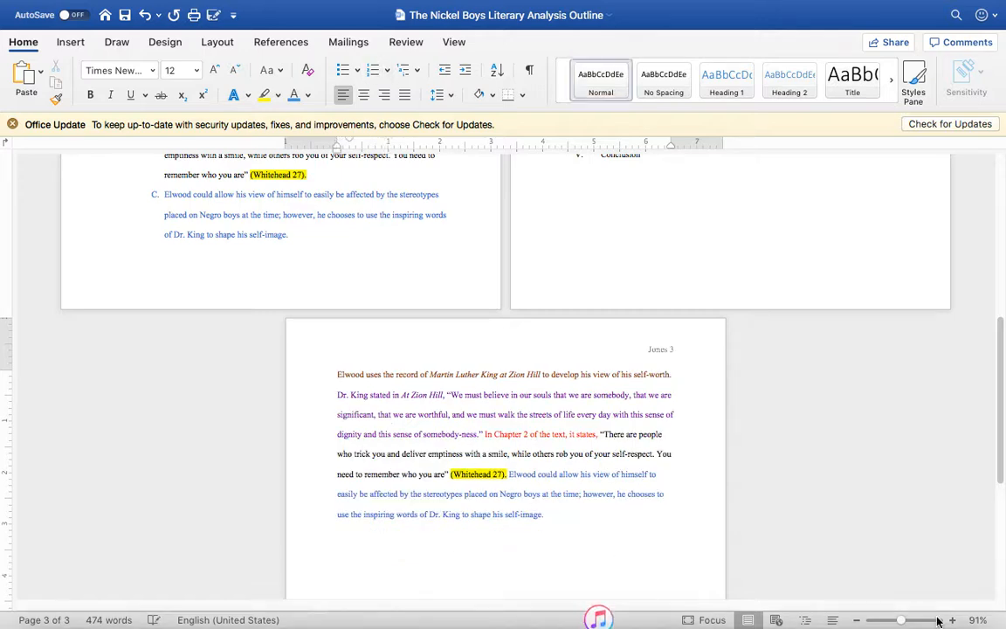
Step: Zoom the document to 169% and indent the first line of the assembled body paragraph
{"action": "left_click_drag", "start_coordinate": [904, 623], "coordinate": [905, 624]}
{"action": "scroll", "coordinate": [664, 495], "scroll_direction": "left", "scroll_amount": 1}
{"action": "scroll", "coordinate": [663, 495], "scroll_direction": "down", "scroll_amount": 1}
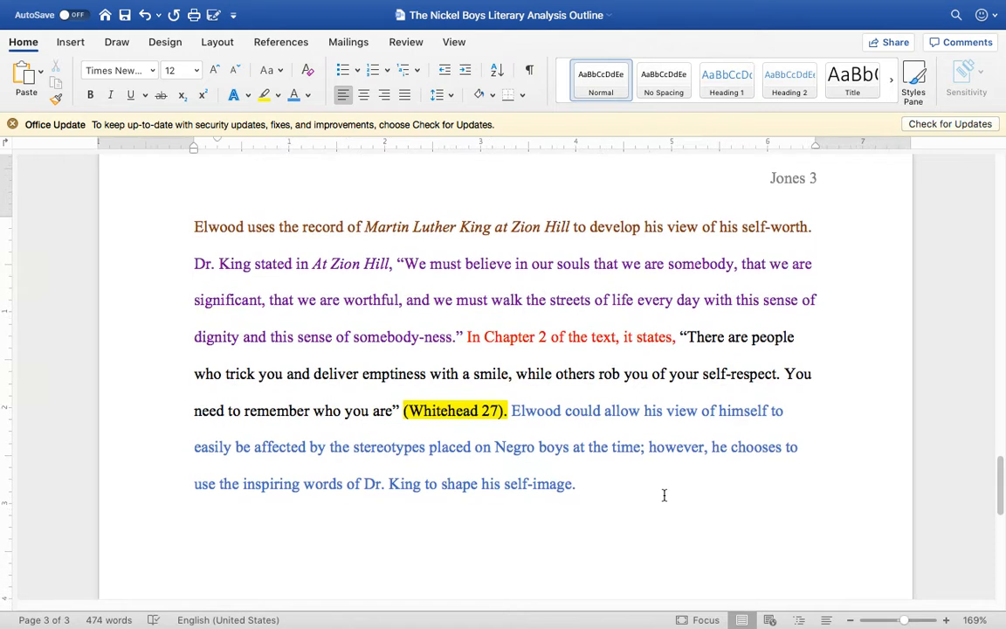
{"action": "left_click", "coordinate": [193, 226]}
{"action": "key", "text": "Tab"}
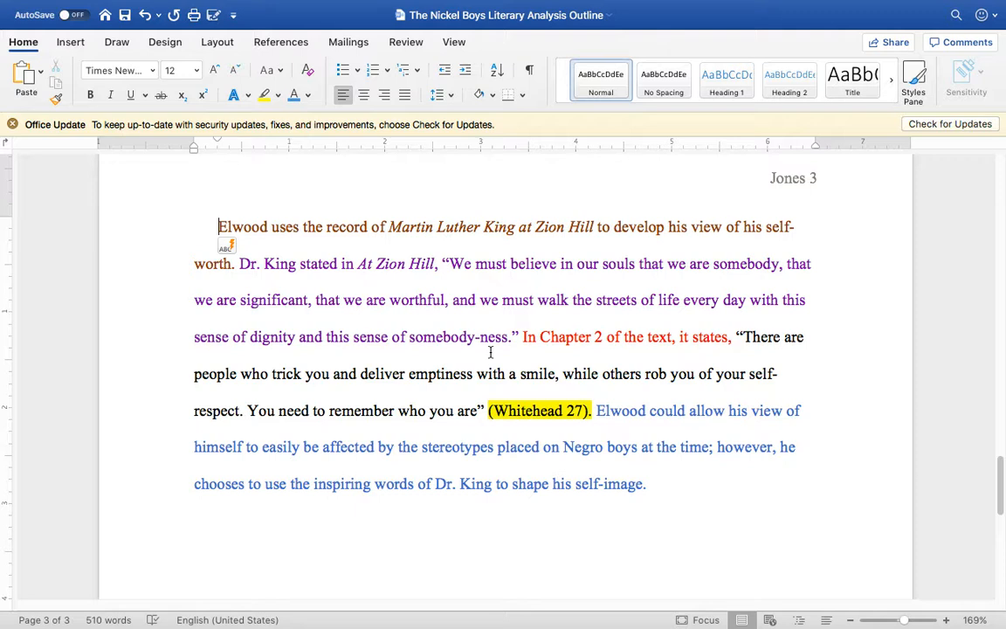
Step: After the quote ending in "somebody-ness," begin a sentence with "In other words, no matter what trials or insecurities a person may face,"
{"action": "left_click", "coordinate": [520, 337]}
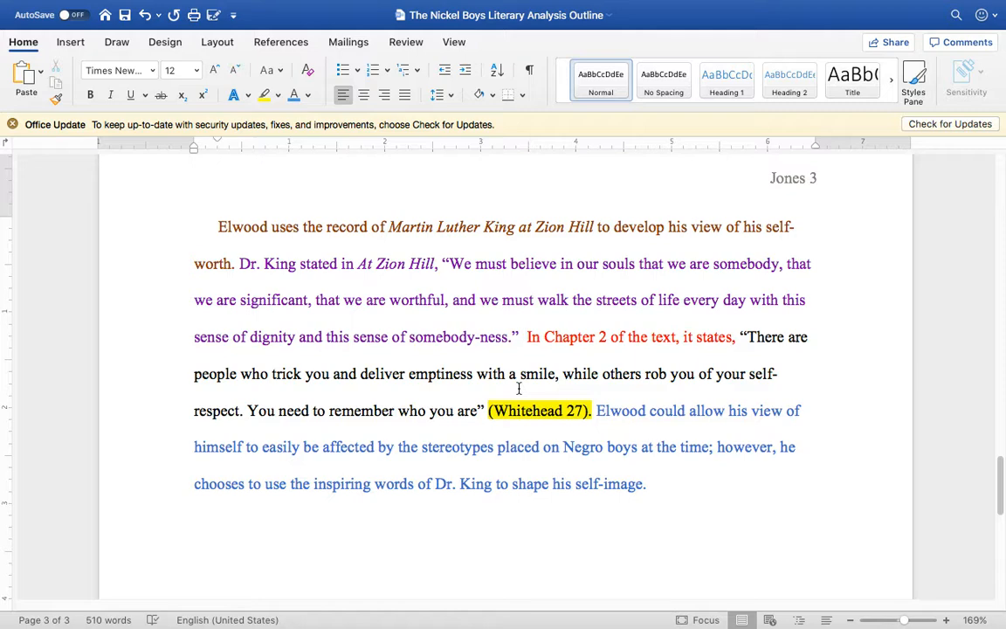
{"action": "type", "text": "In other wor"}
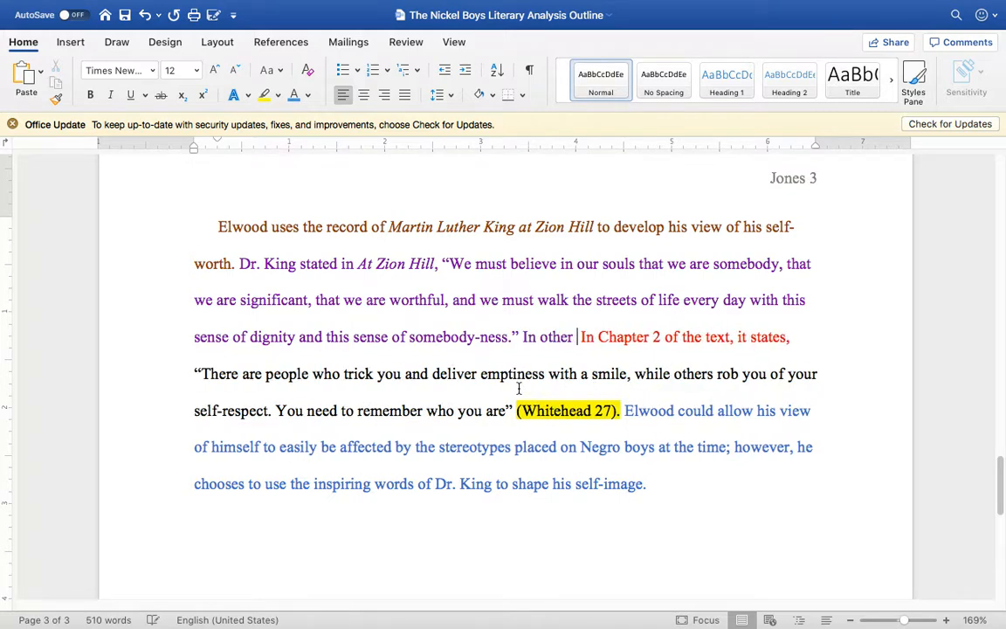
{"action": "type", "text": "ds, no mat"}
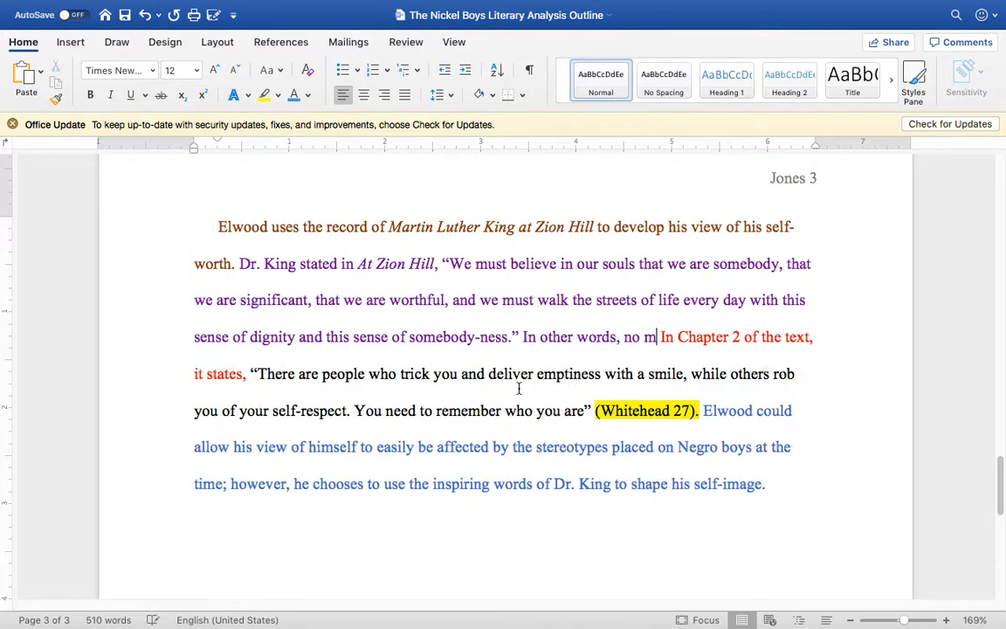
{"action": "type", "text": "ter what "}
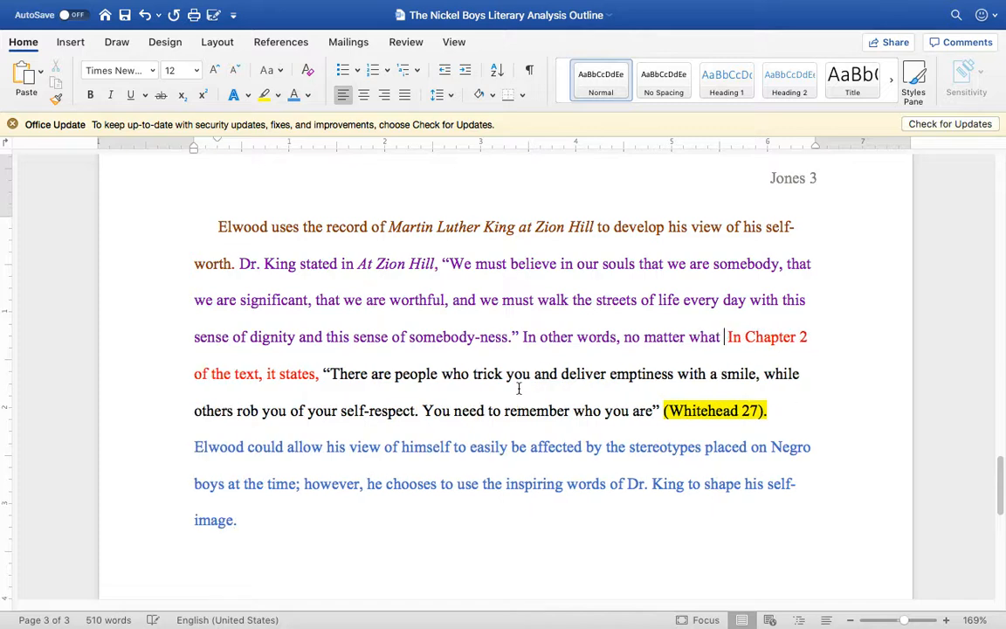
{"action": "type", "text": "trials"}
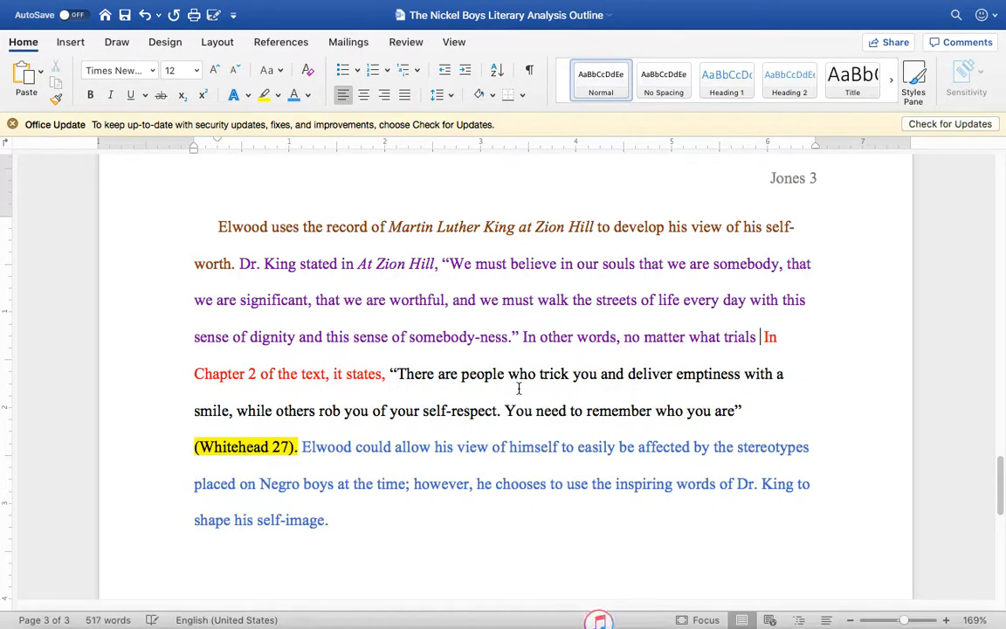
{"action": "type", "text": " or"}
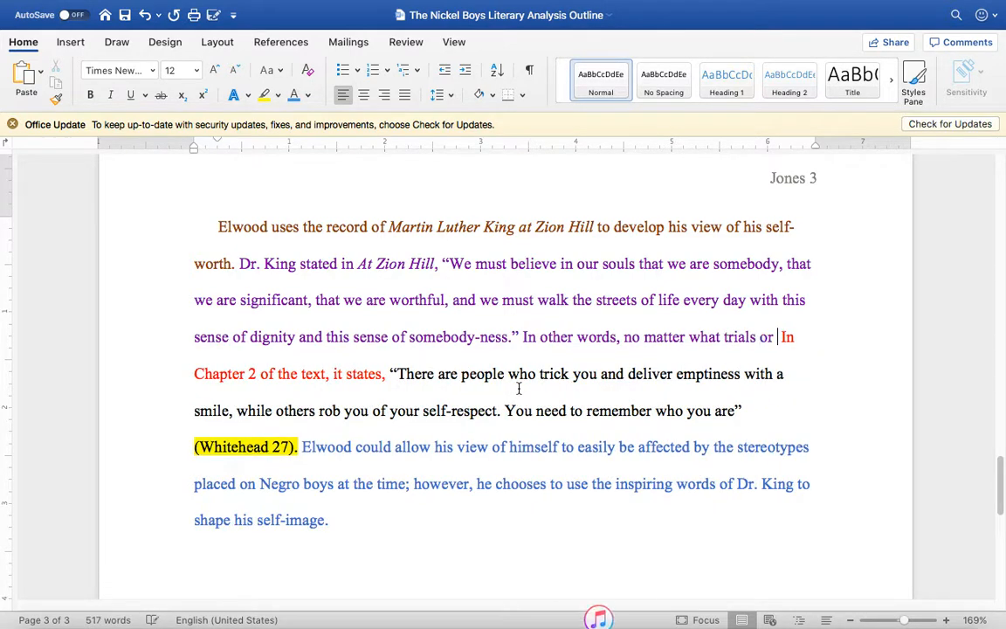
{"action": "key", "text": "BackSpace"}
{"action": "key", "text": "BackSpace"}
{"action": "type", "text": "or insecu"}
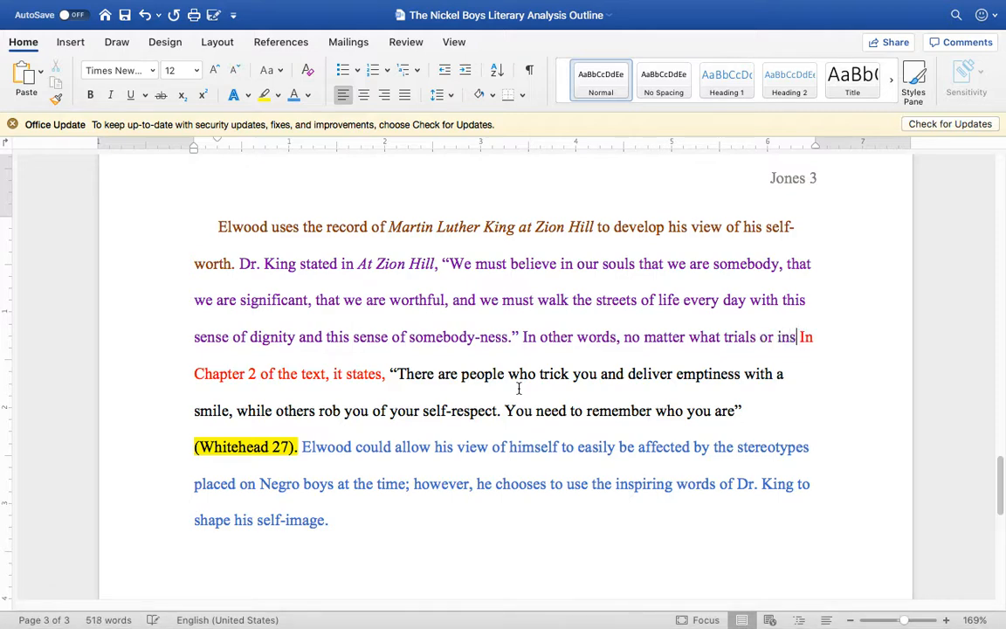
{"action": "type", "text": "r"}
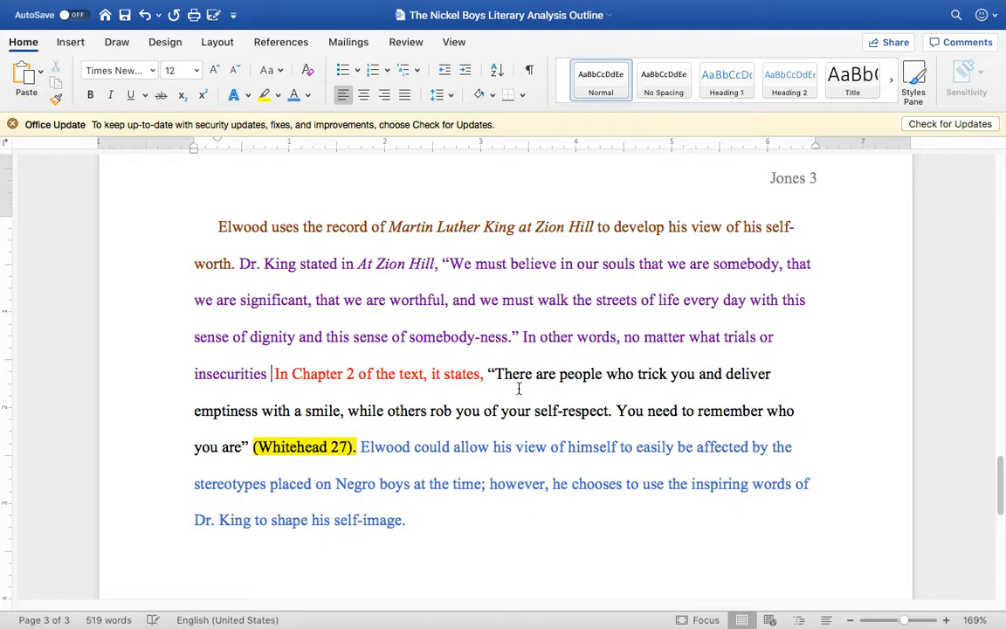
{"action": "type", "text": "ities a perso"}
{"action": "key", "text": "BackSpace"}
{"action": "key", "text": "BackSpace"}
{"action": "type", "text": "a person "}
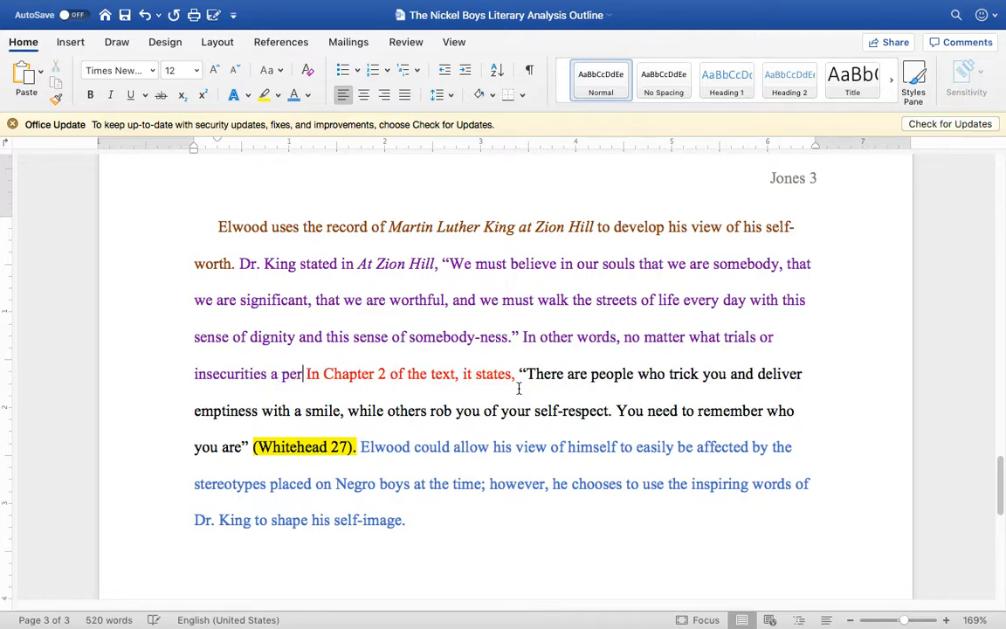
{"action": "type", "text": "may face, he o"}
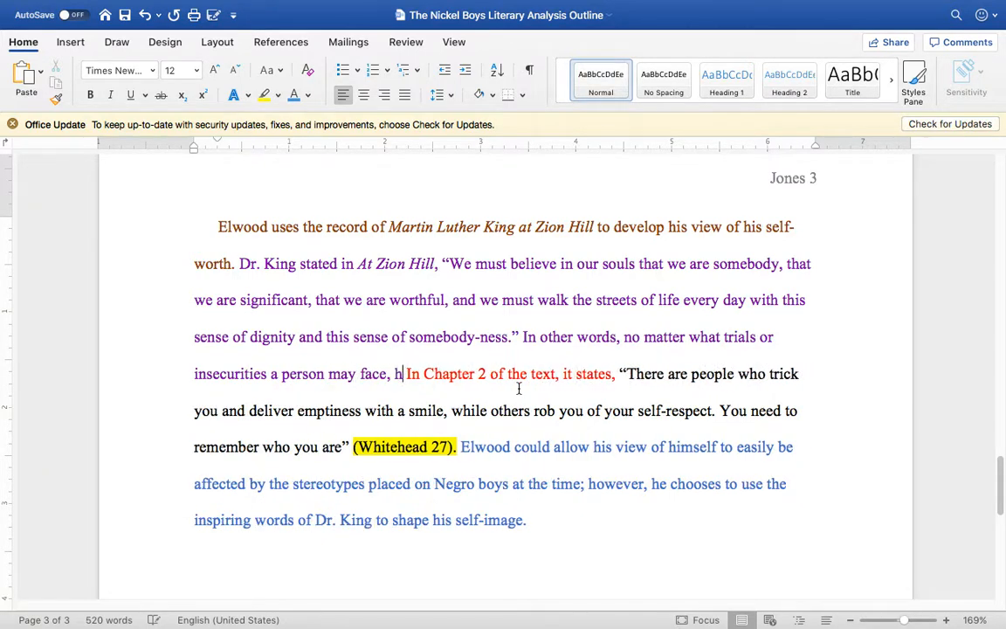
{"action": "type", "text": "r she should"}
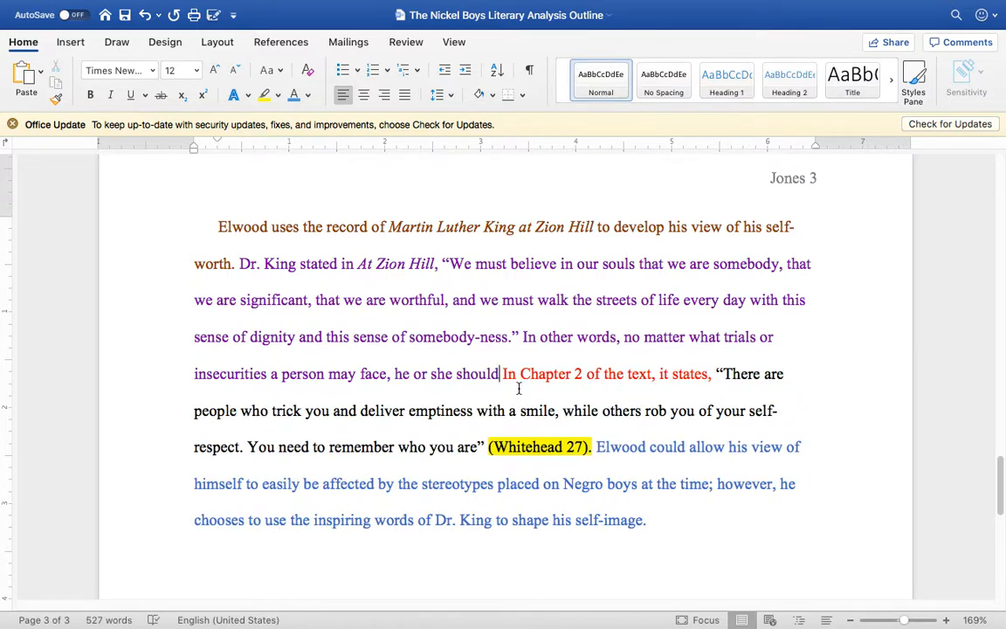
{"action": "type", "text": " stand "}
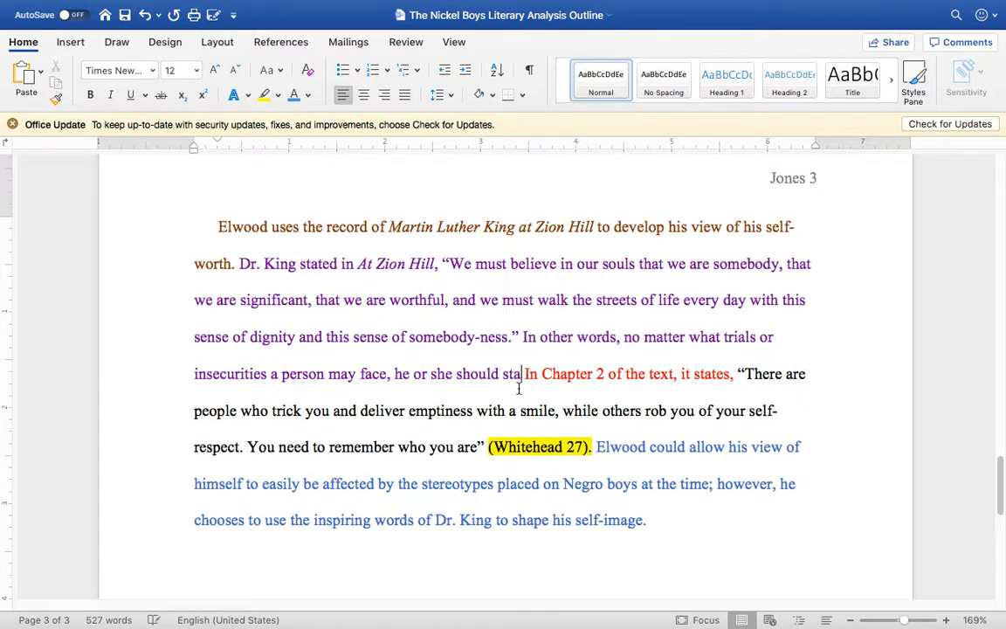
{"action": "type", "text": "tall and be p"}
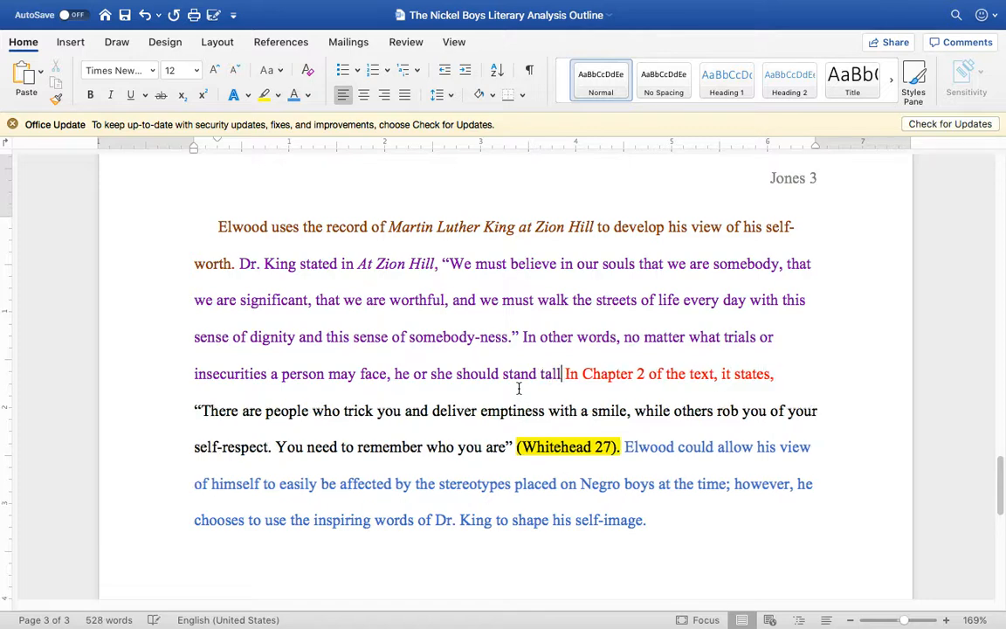
{"action": "type", "text": "roud of "}
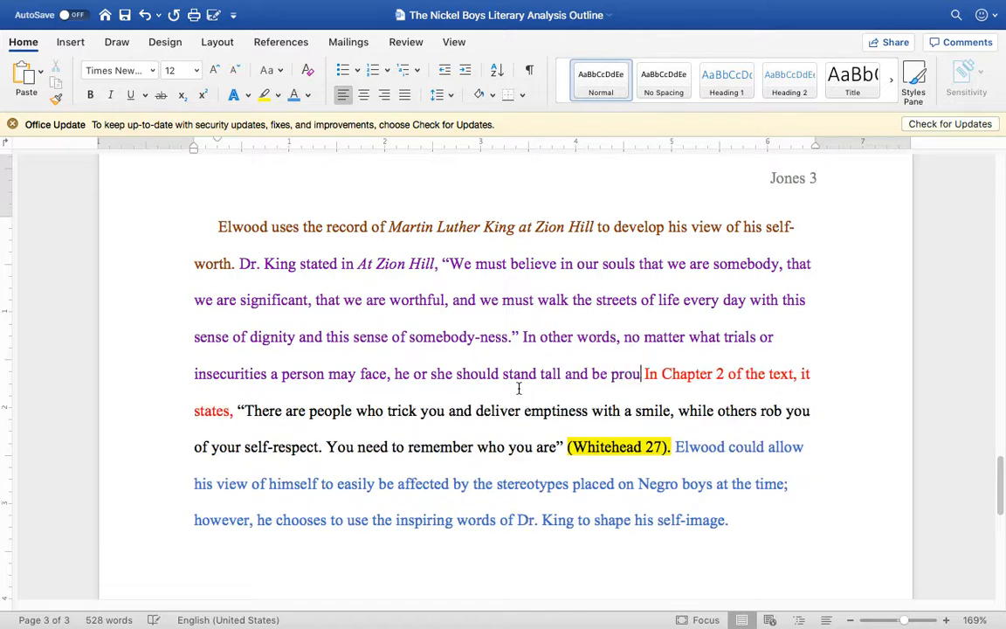
{"action": "type", "text": "the individual "}
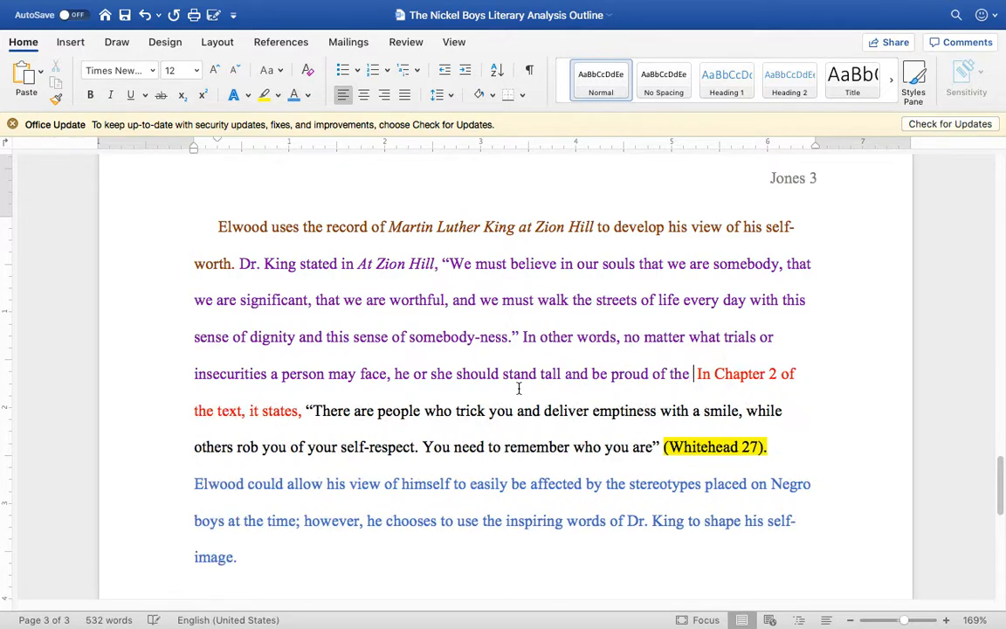
{"action": "type", "text": "that are"}
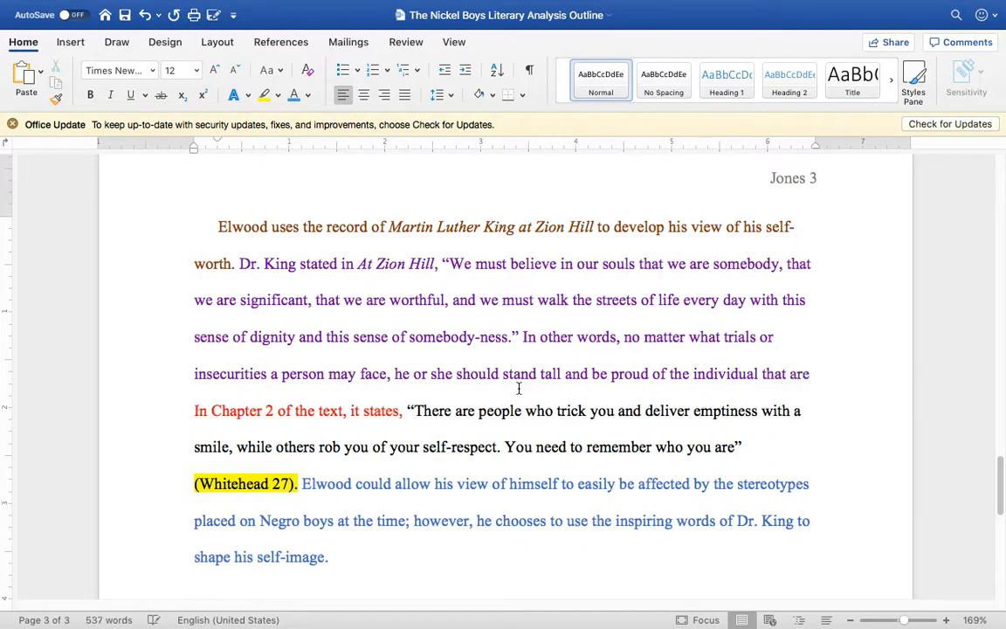
Step: Complete the explanatory sentence with "he or she should stand tall and be proud of the individual that he or she is."
{"action": "key", "text": "BackSpace"}
{"action": "key", "text": "BackSpace"}
{"action": "key", "text": "BackSpace"}
{"action": "key", "text": "BackSpace"}
{"action": "key", "text": "BackSpace"}
{"action": "key", "text": "BackSpace"}
{"action": "key", "text": "BackSpace"}
{"action": "key", "text": "BackSpace"}
{"action": "key", "text": "BackSpace"}
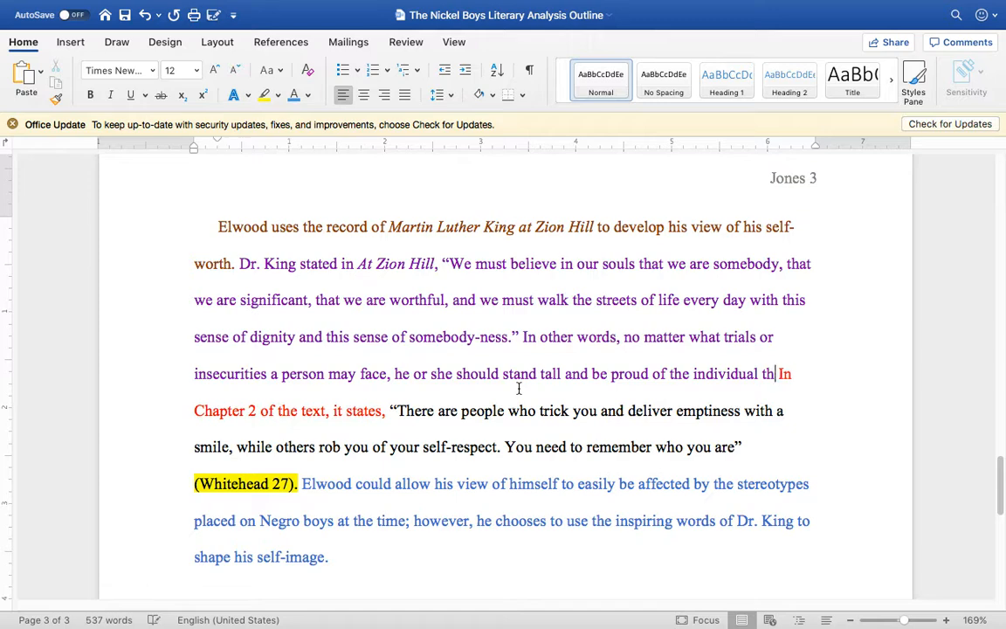
{"action": "type", "text": "that he "}
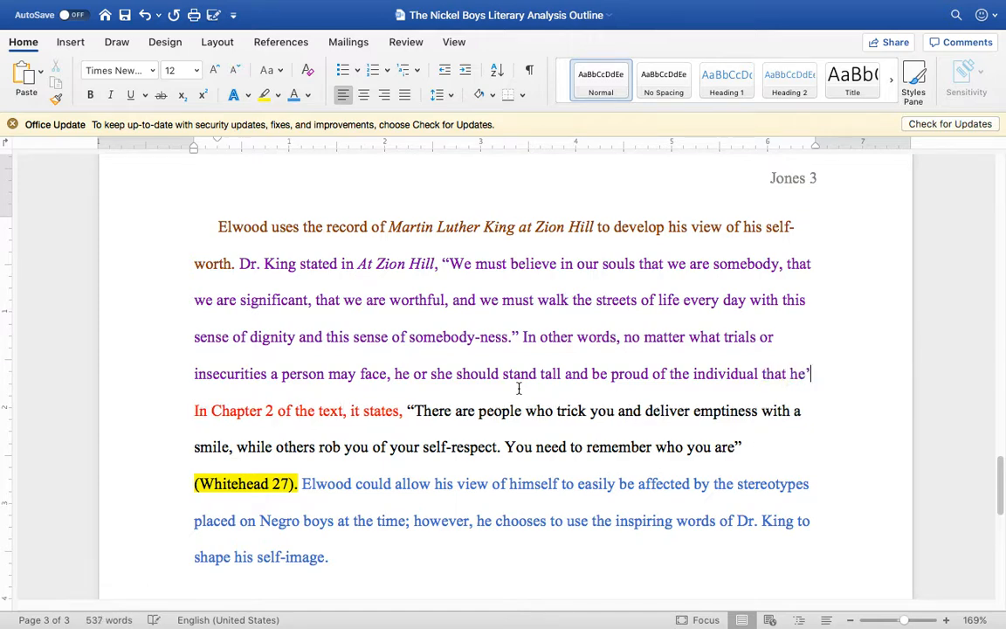
{"action": "type", "text": "or she is."}
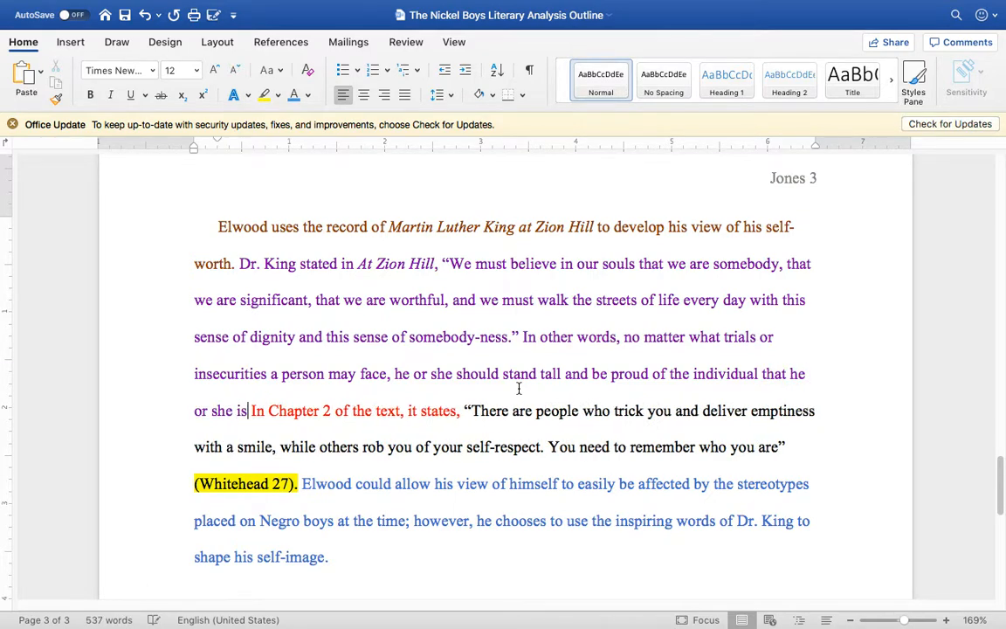
{"action": "type", "text": " Dr. Kin"}
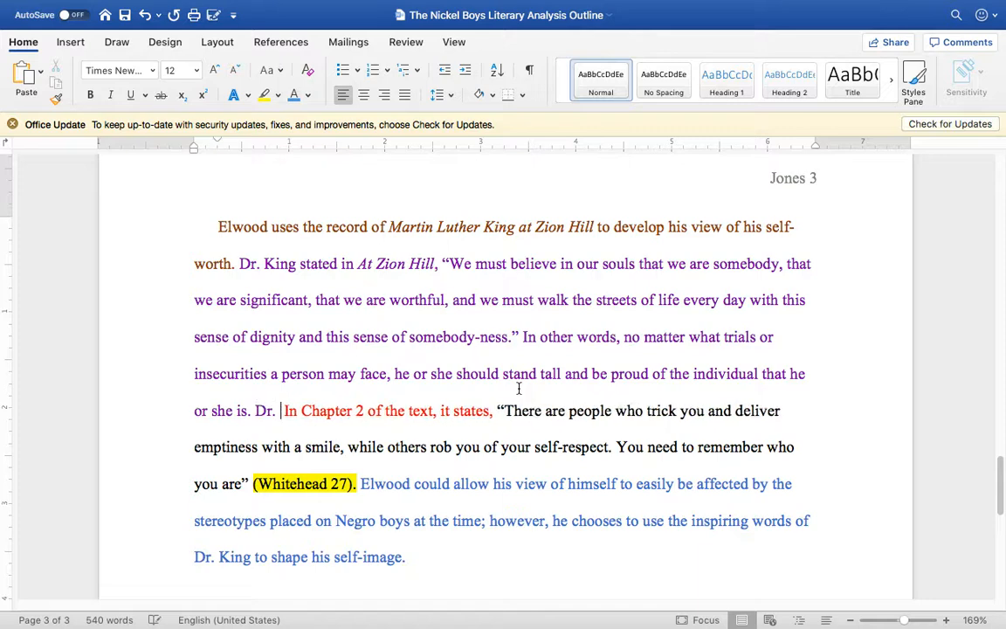
{"action": "type", "text": "g's words"}
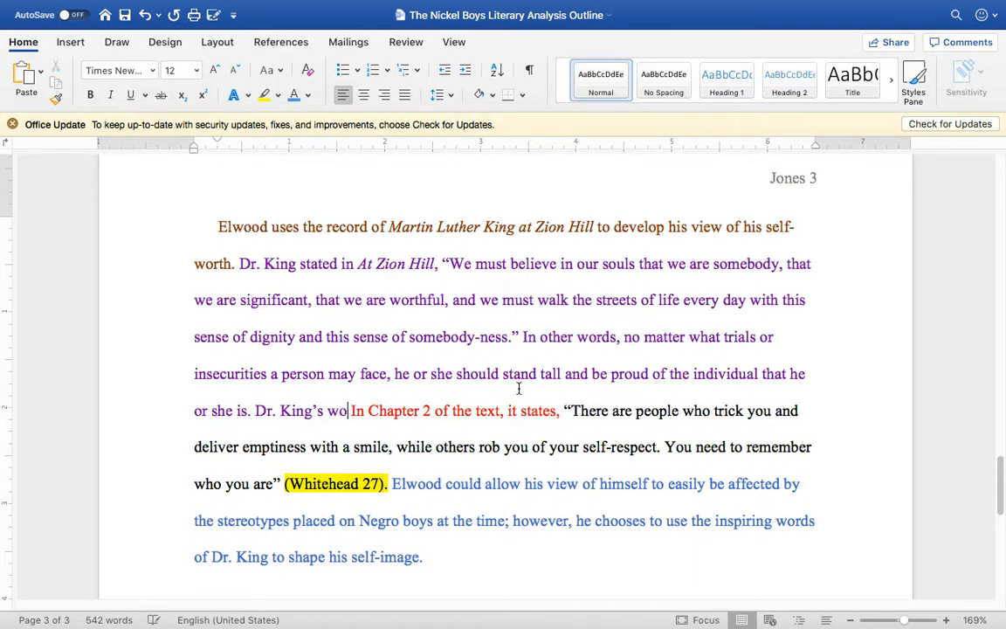
Step: Start another commentary sentence with "Dr. King" right before the Chapter 2 quote's lead-in
{"action": "key", "text": "BackSpace"}
{"action": "key", "text": "BackSpace"}
{"action": "key", "text": "BackSpace"}
{"action": "key", "text": "BackSpace"}
{"action": "key", "text": "BackSpace"}
{"action": "key", "text": "BackSpace"}
{"action": "key", "text": "BackSpace"}
{"action": "key", "text": "BackSpace"}
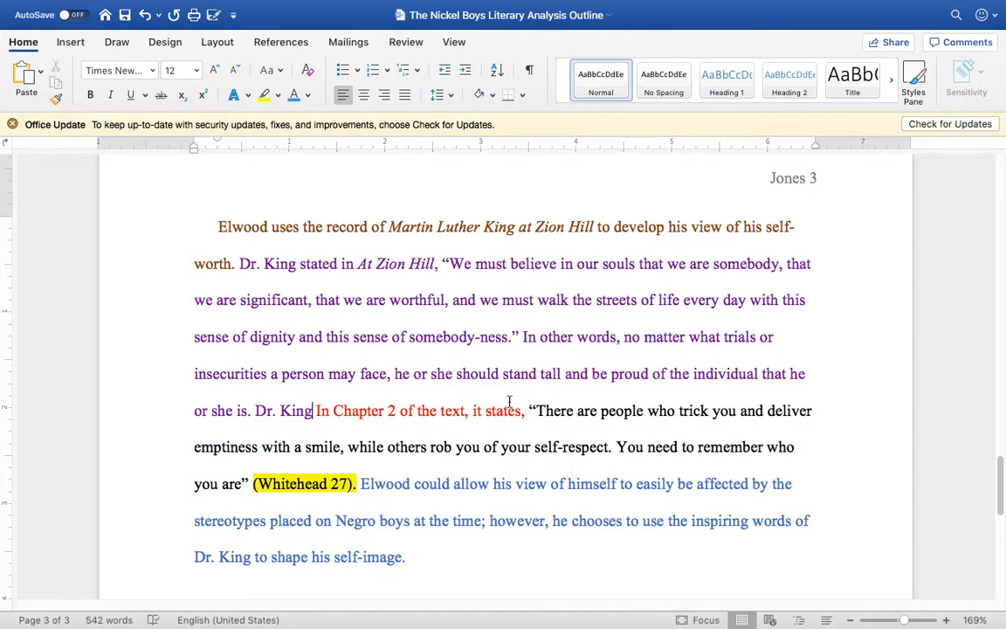
Step: Change the font color of the whole "In other words" sentence to the green theme color
{"action": "left_click_drag", "start_coordinate": [253, 410], "coordinate": [522, 336]}
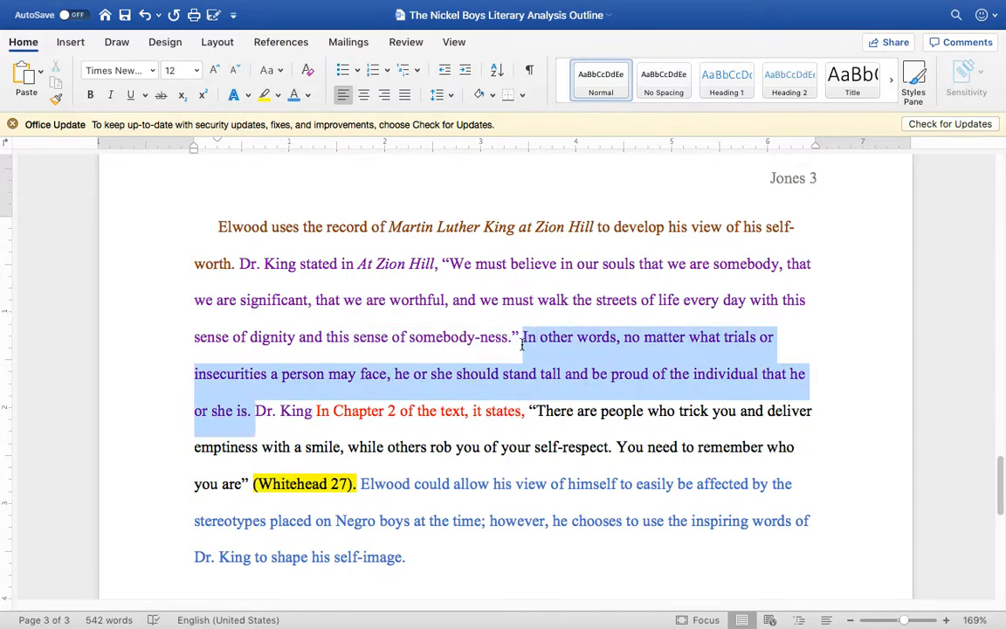
{"action": "left_click", "coordinate": [307, 95]}
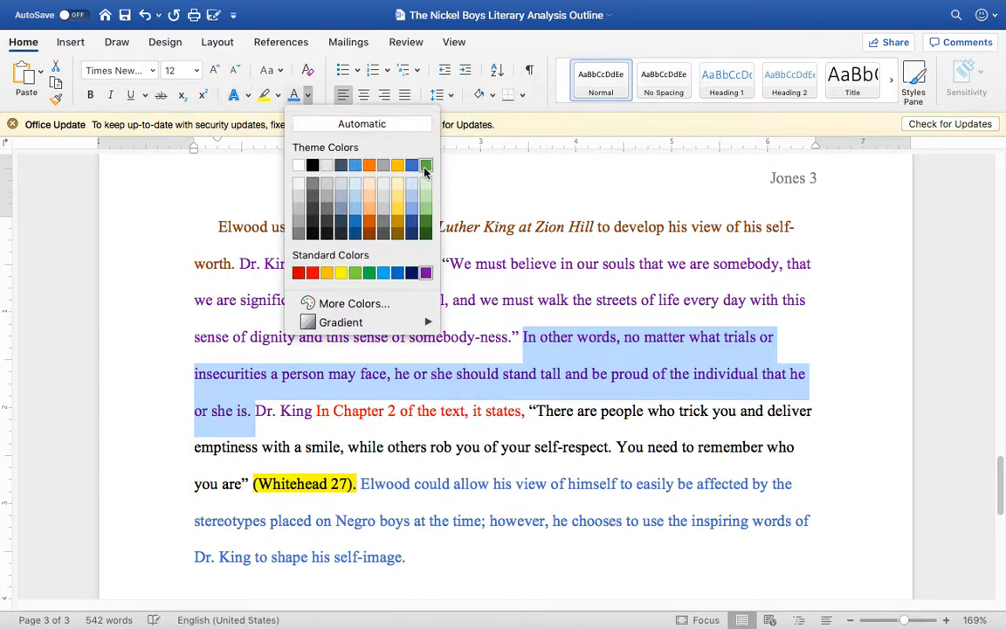
{"action": "left_click", "coordinate": [425, 165]}
{"action": "left_click", "coordinate": [254, 410]}
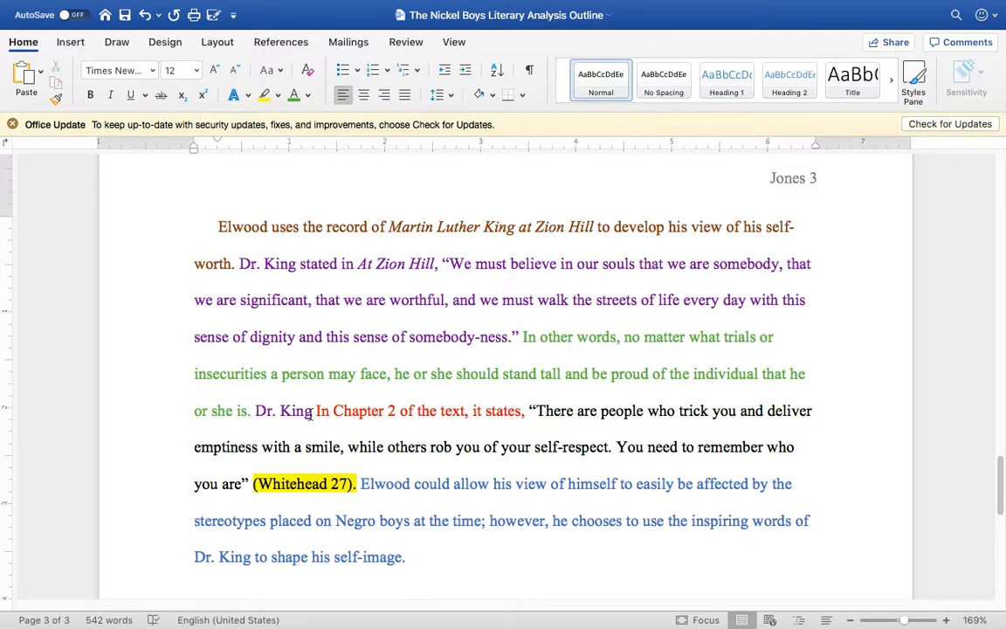
Step: Change the font color of the words "Dr. King" that open the unfinished commentary sentence to the blue theme color
{"action": "left_click_drag", "start_coordinate": [312, 413], "coordinate": [255, 412]}
{"action": "left_click", "coordinate": [307, 94]}
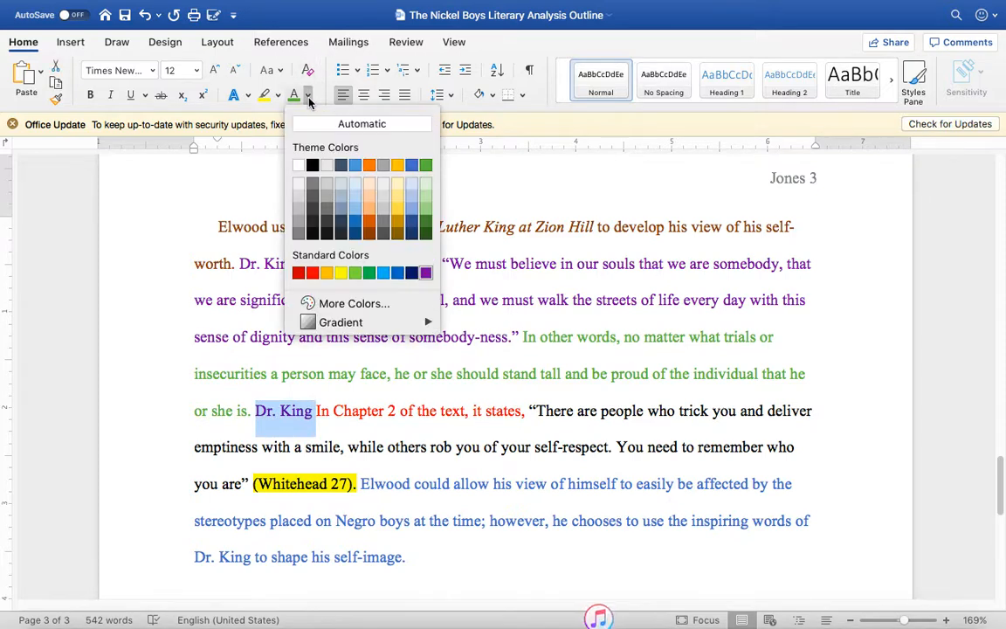
{"action": "left_click", "coordinate": [412, 168]}
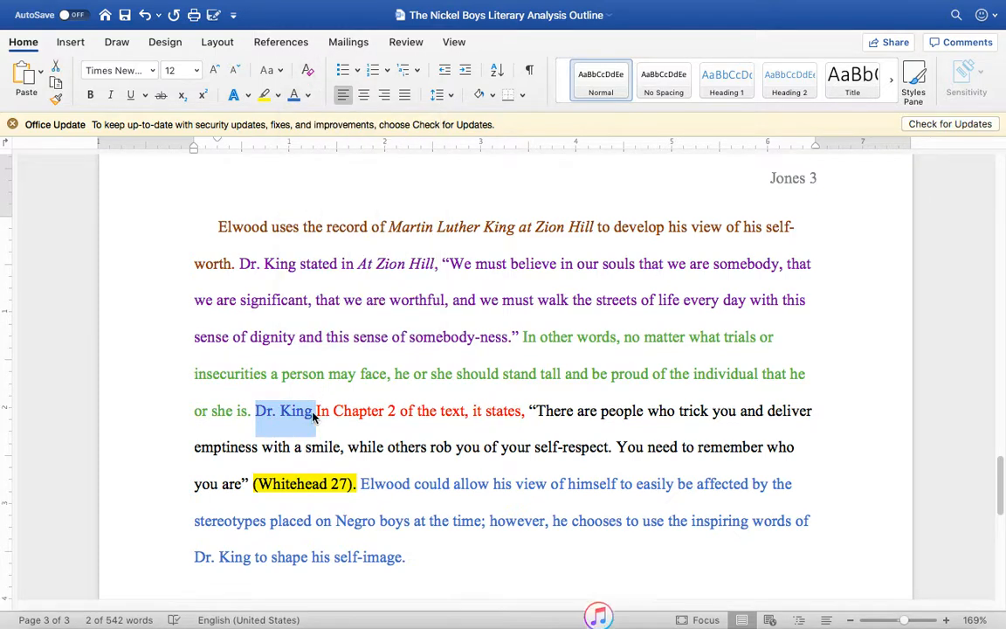
{"action": "left_click", "coordinate": [286, 388]}
Step: Continue the commentary sentence after "Dr. King" with "served as a prominent figure during the Civil Rights Movement"
{"action": "left_click", "coordinate": [312, 415]}
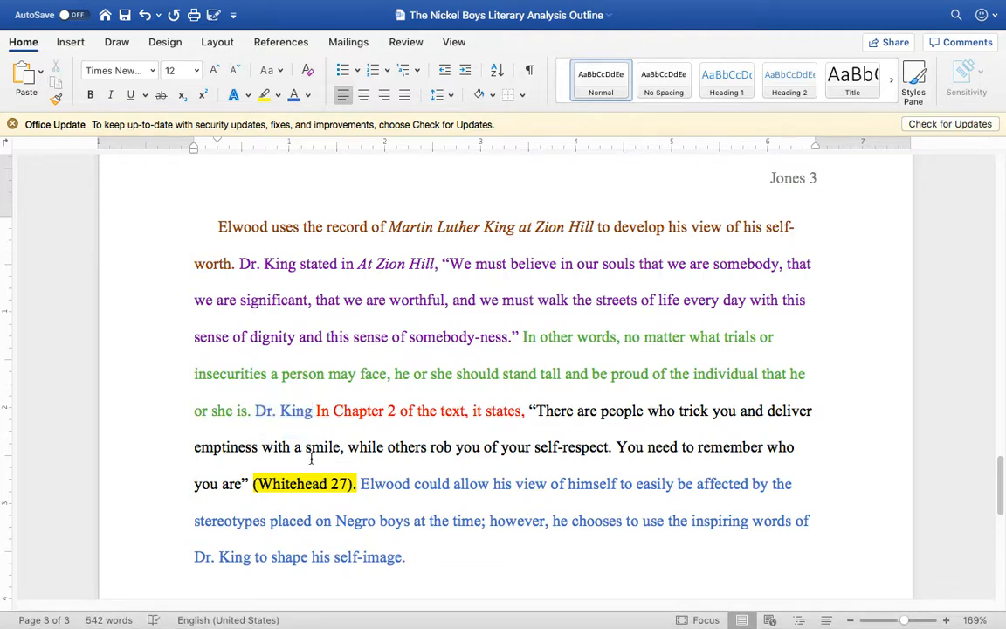
{"action": "type", "text": "serves"}
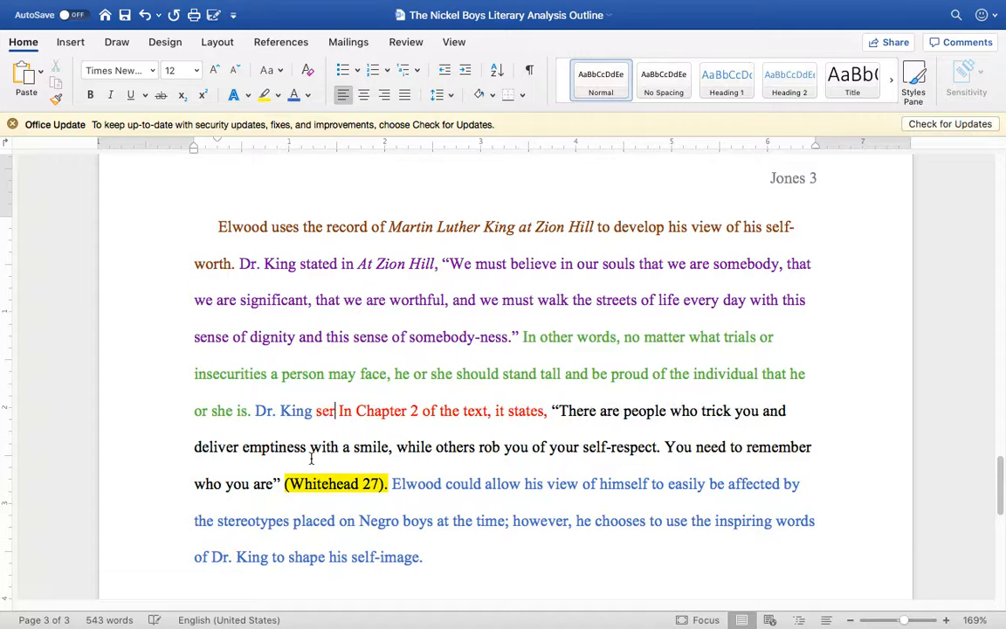
{"action": "key", "text": "BackSpace"}
{"action": "type", "text": "d as a pro"}
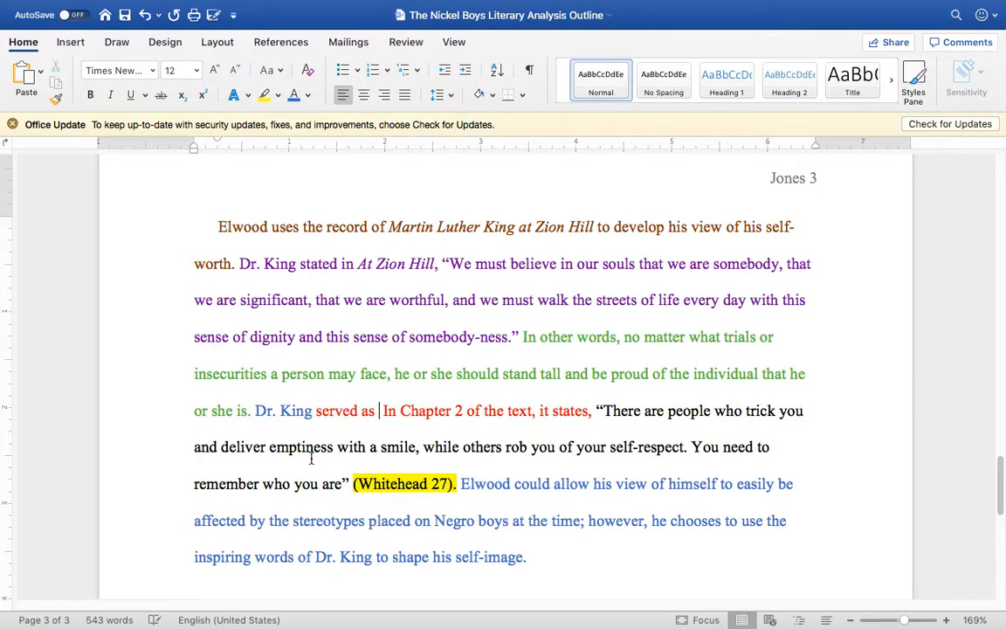
{"action": "type", "text": "minent figur"}
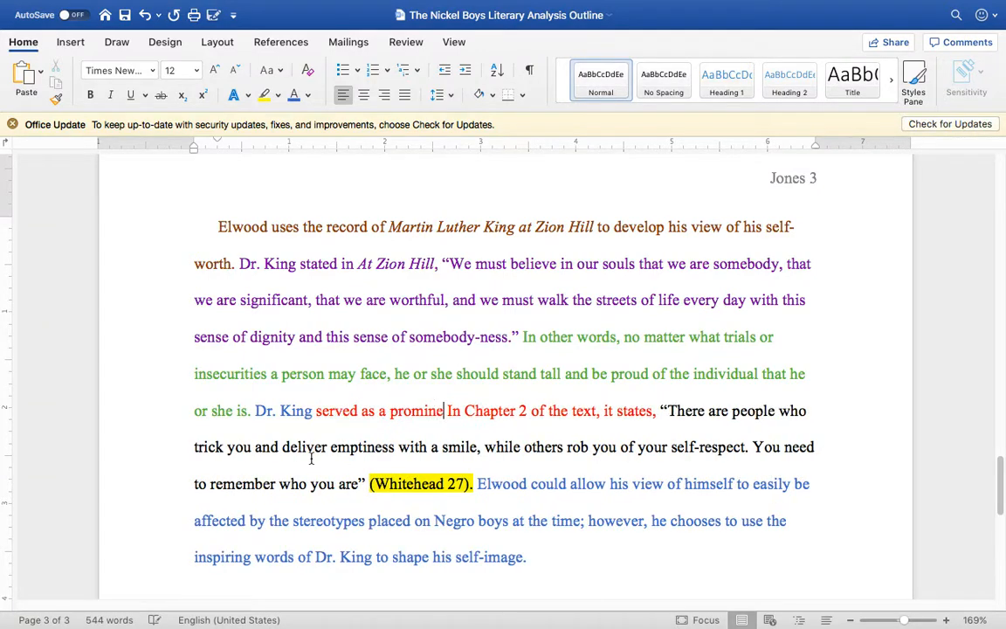
{"action": "type", "text": "e"}
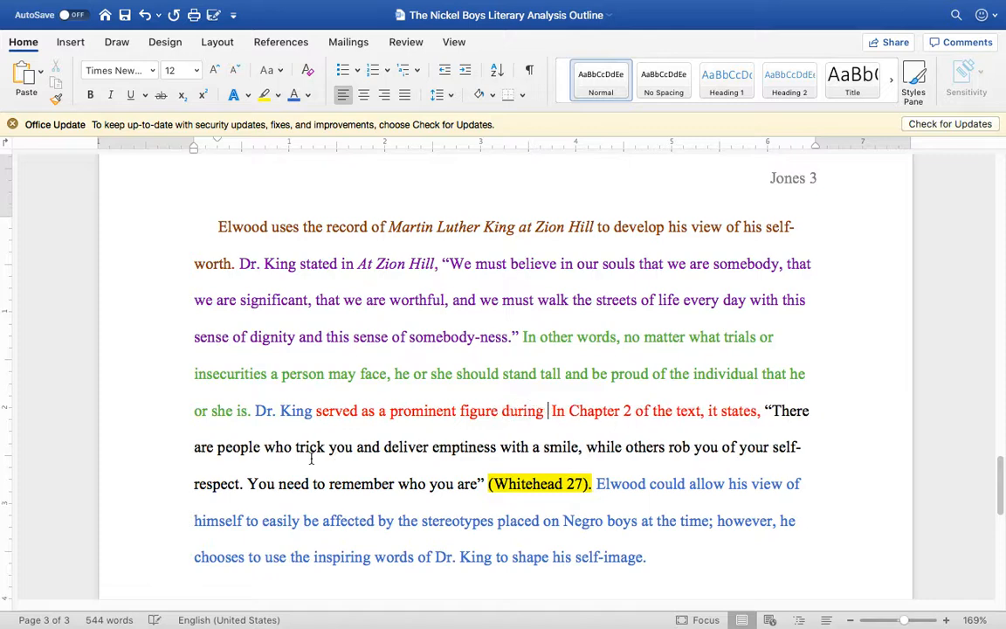
{"action": "type", "text": " during the Civil "}
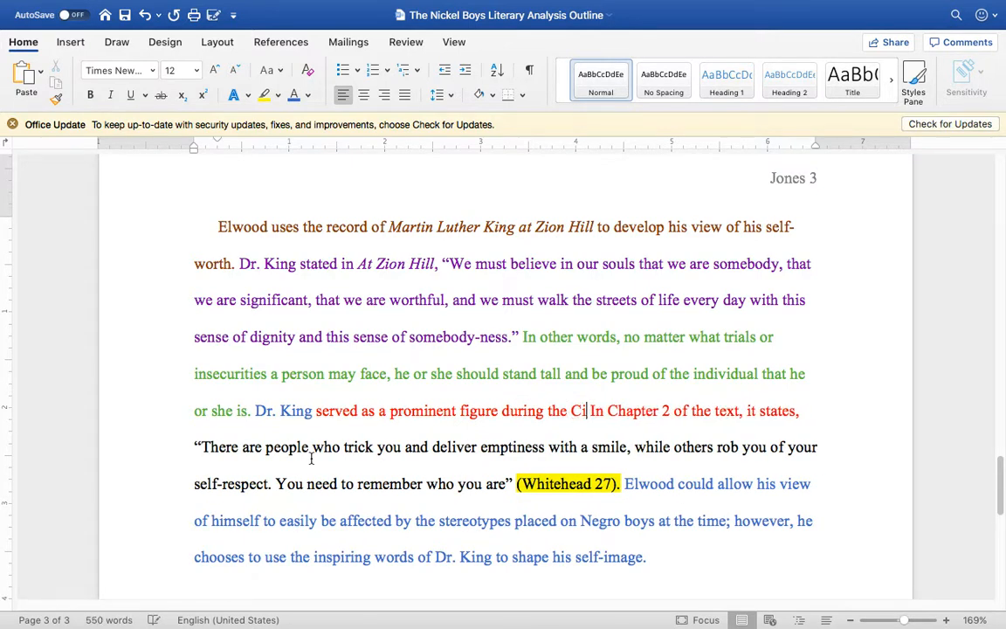
{"action": "type", "text": "Rights movem"}
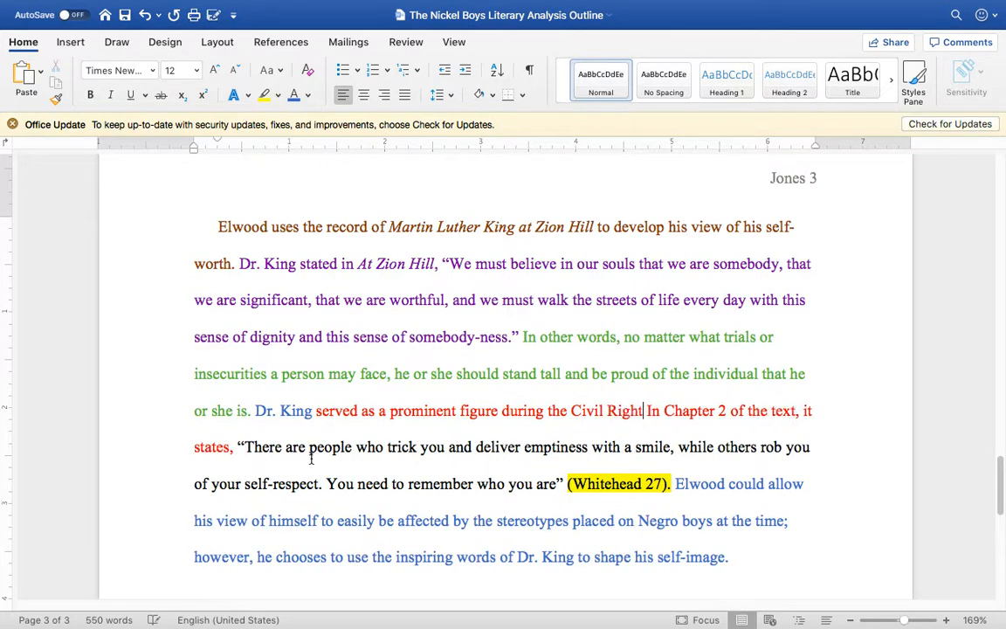
{"action": "key", "text": "BackSpace"}
{"action": "key", "text": "BackSpace"}
{"action": "key", "text": "BackSpace"}
{"action": "key", "text": "BackSpace"}
{"action": "key", "text": "BackSpace"}
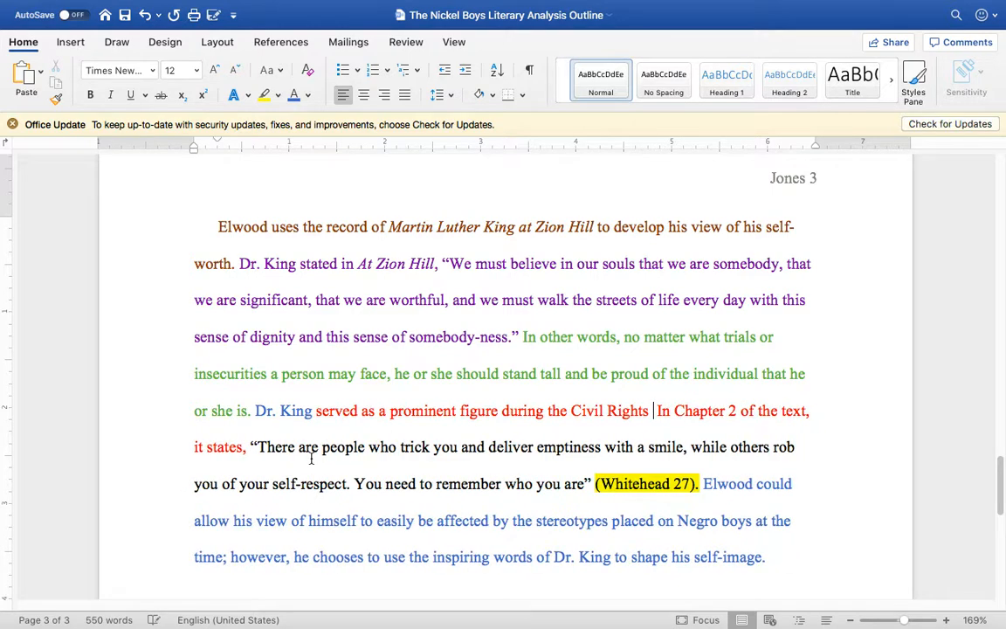
{"action": "type", "text": "Movement"}
{"action": "type", "text": ". His pa"}
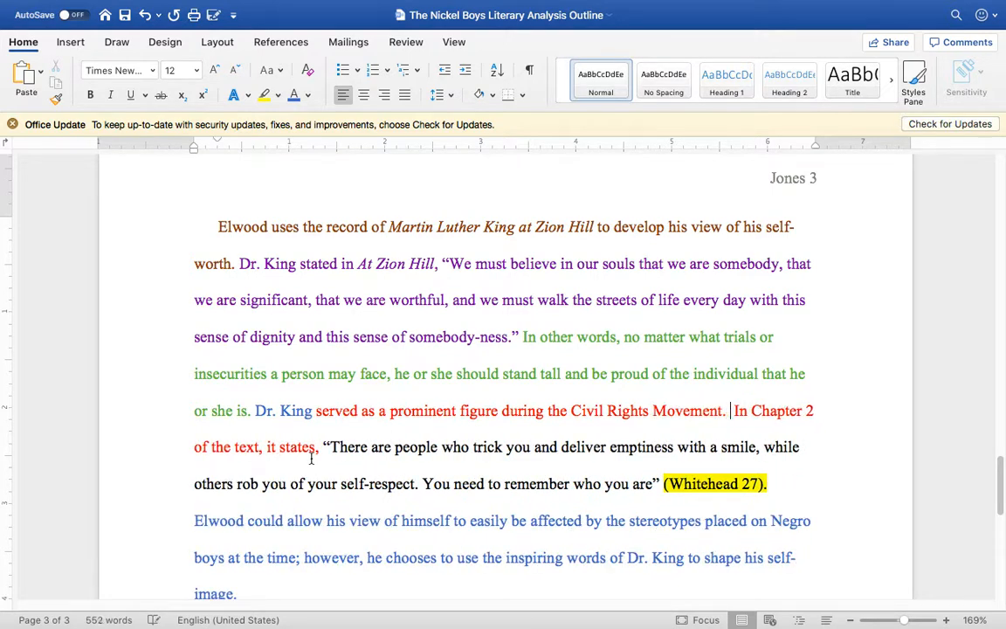
{"action": "type", "text": "ssion"}
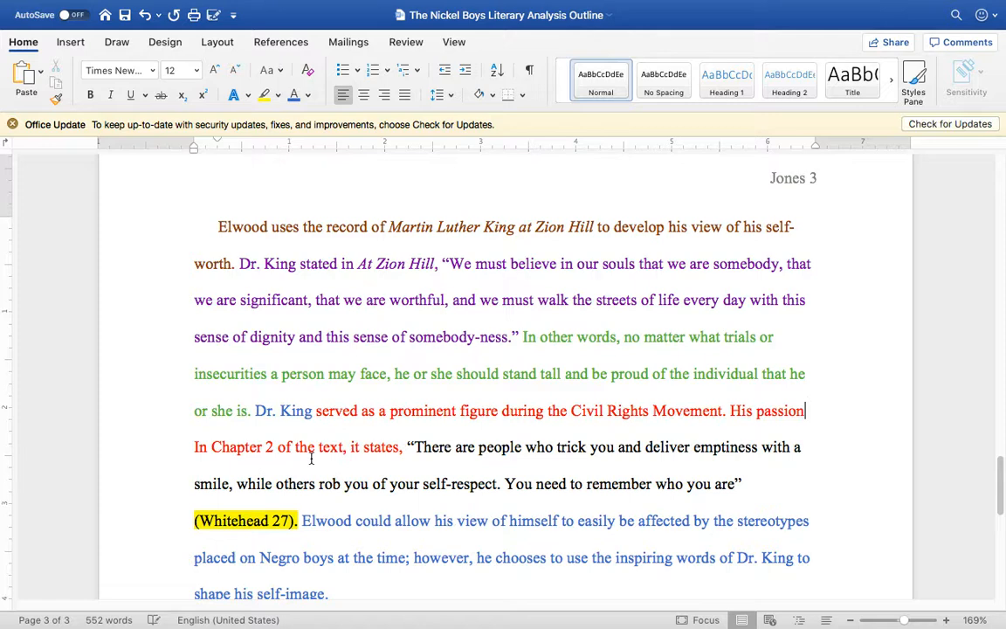
{"action": "type", "text": " and drive"}
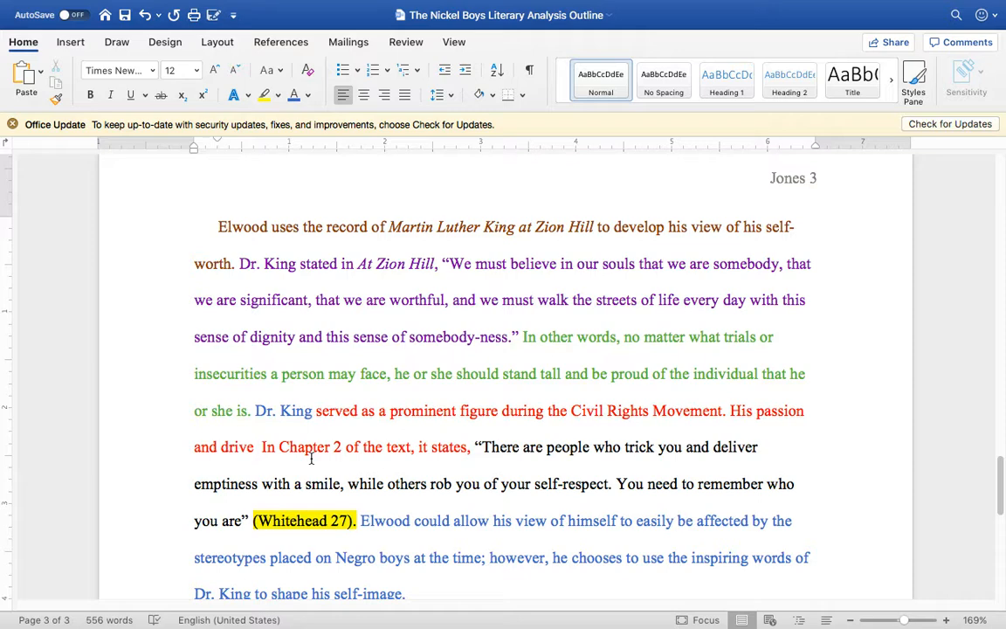
Step: End the Dr. King sentence and start another with "His passion and drive stood behind the ideals of equality and nonviolence, and"
{"action": "type", "text": "stood "}
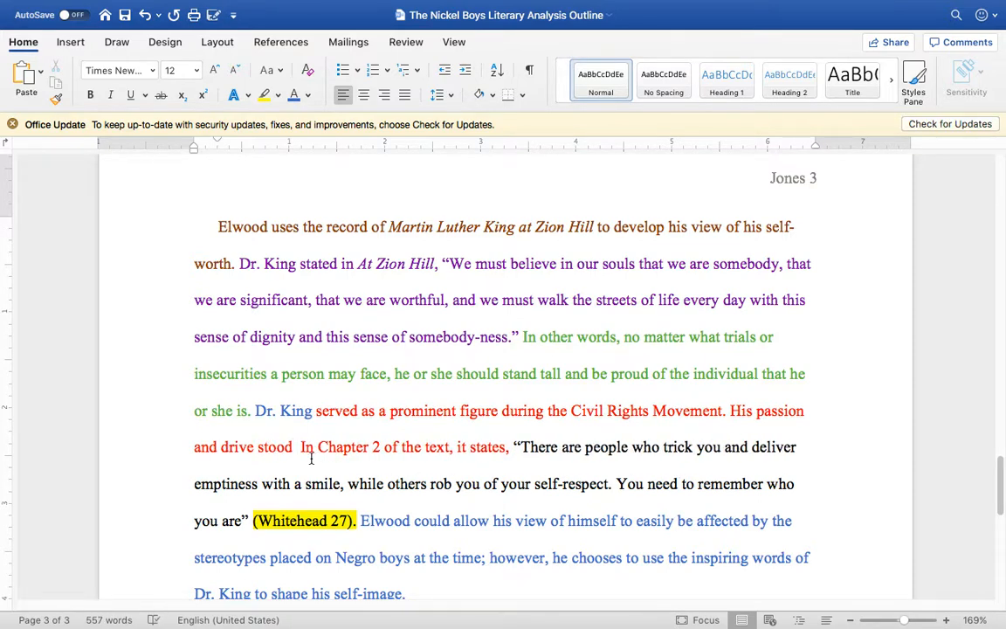
{"action": "type", "text": "behind the i"}
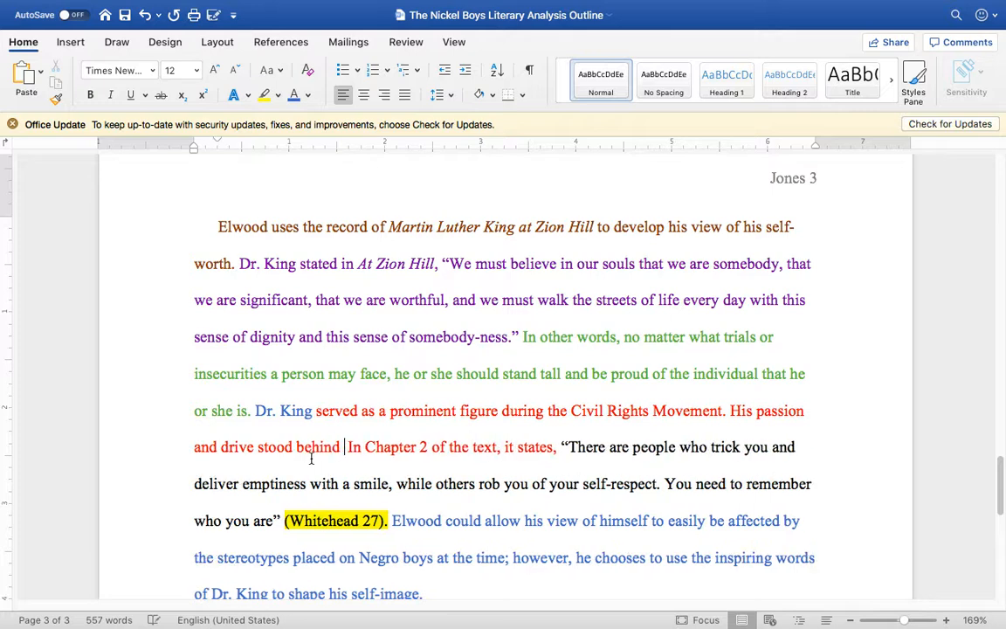
{"action": "type", "text": "dals"}
{"action": "key", "text": "BackSpace"}
{"action": "key", "text": "BackSpace"}
{"action": "key", "text": "BackSpace"}
{"action": "key", "text": "BackSpace"}
{"action": "type", "text": "eals of equali"}
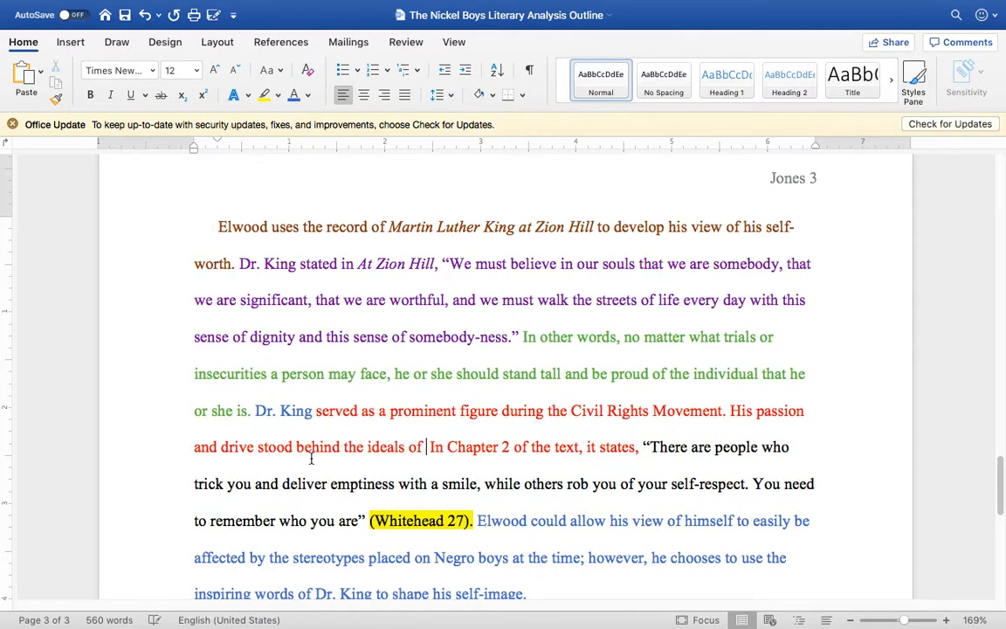
{"action": "type", "text": "ty and nonvio"}
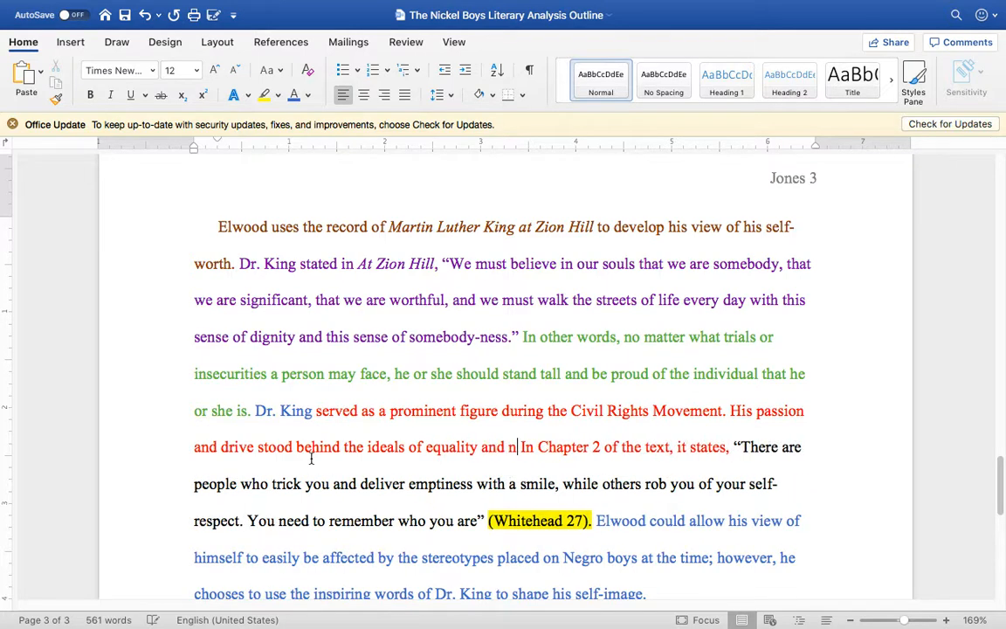
{"action": "type", "text": "lence, and "}
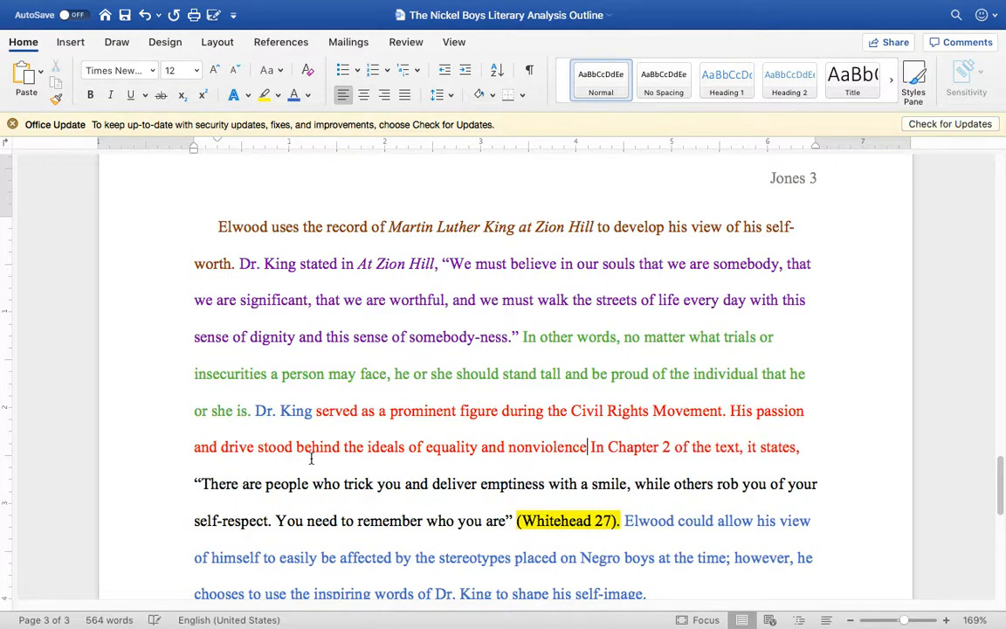
{"action": "type", "text": "he"}
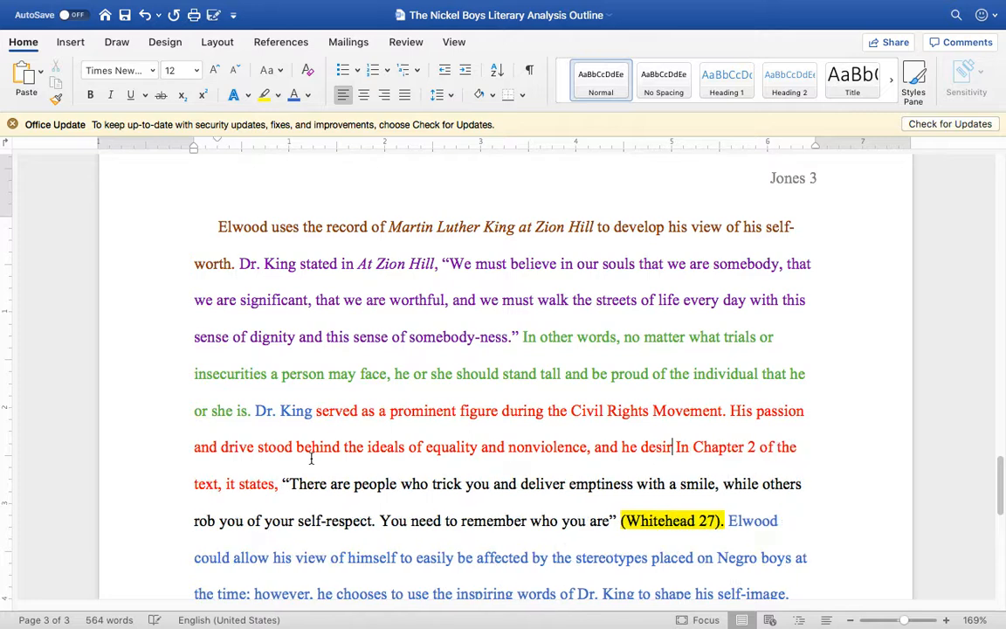
{"action": "type", "text": " desired for all Afri"}
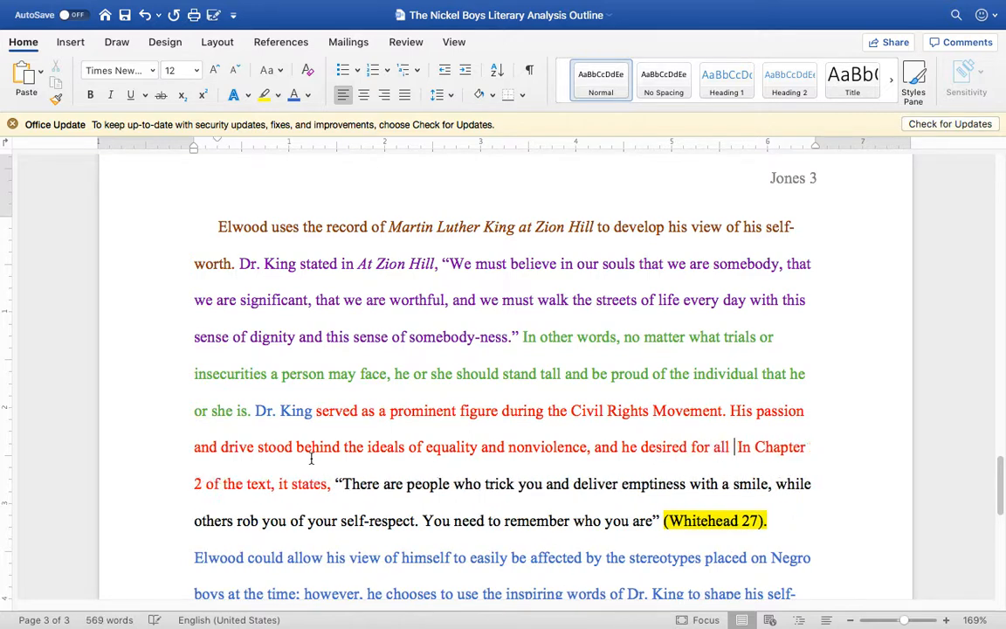
{"action": "type", "text": "can Americans "}
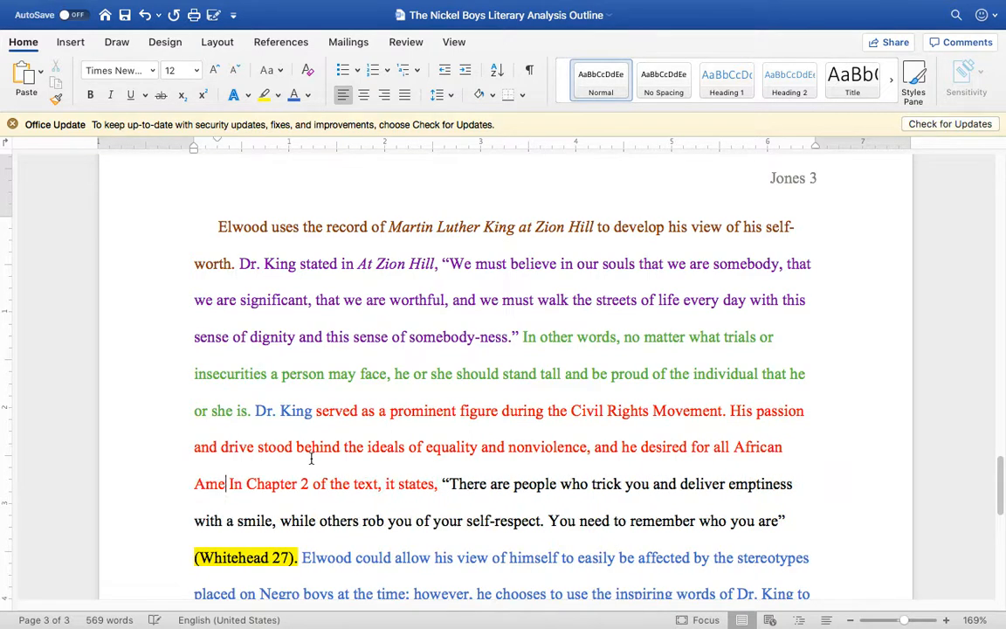
{"action": "type", "text": "to exper"}
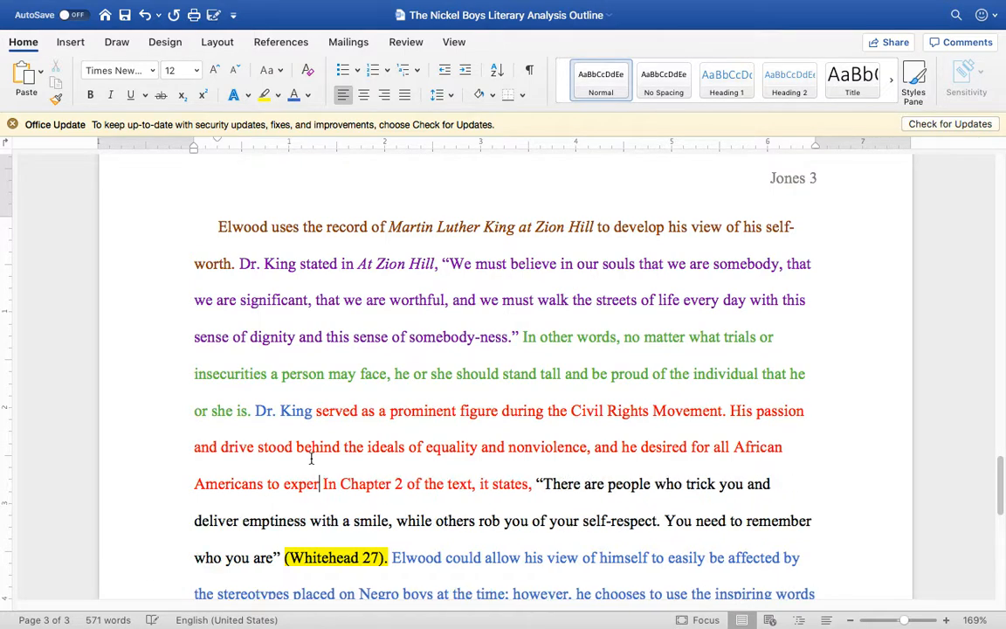
{"action": "type", "text": "ience "}
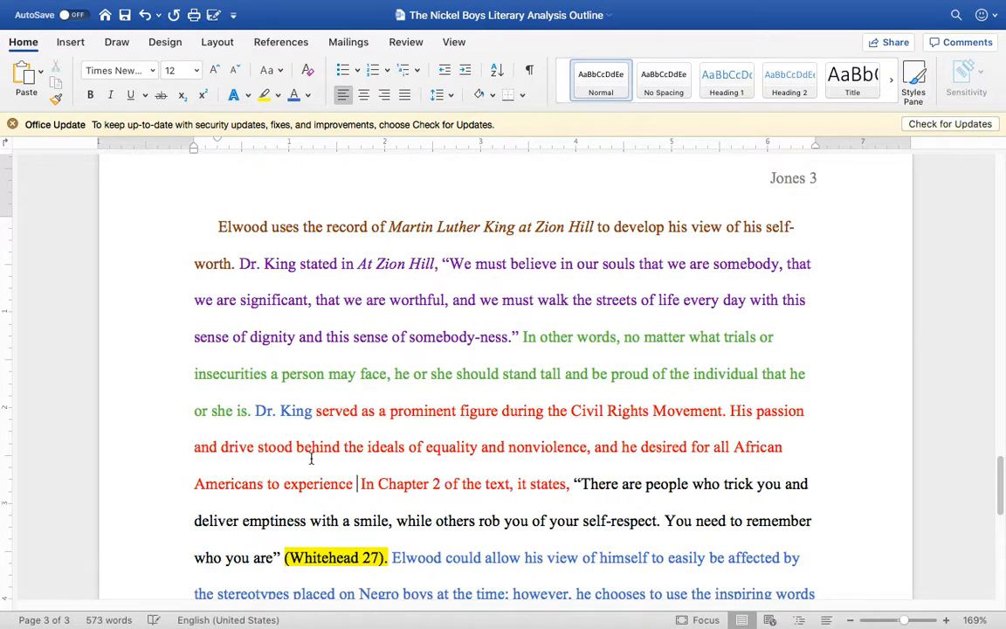
{"action": "type", "text": "true eq"}
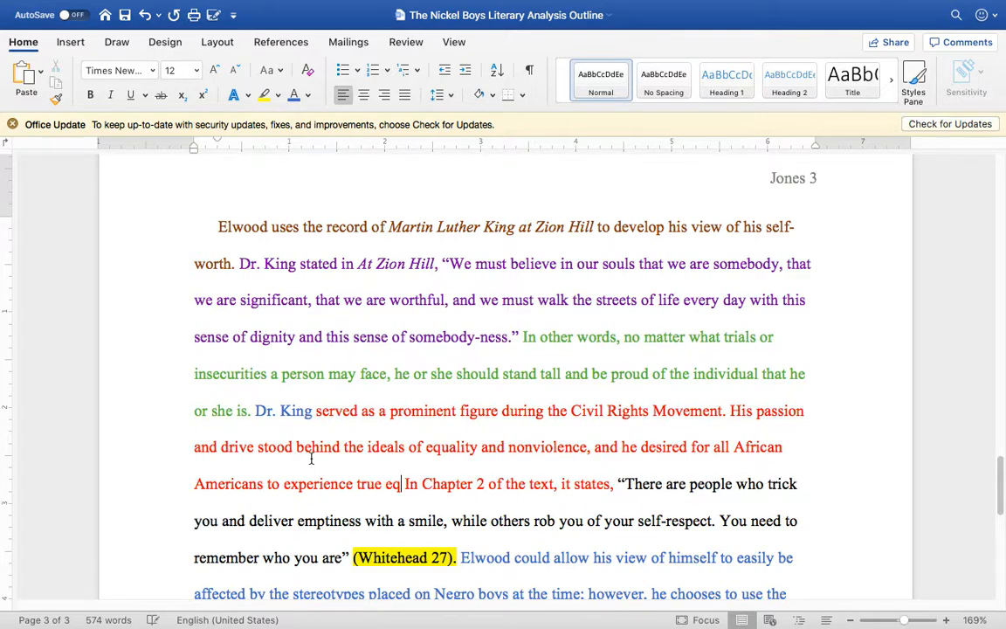
{"action": "type", "text": "uality."}
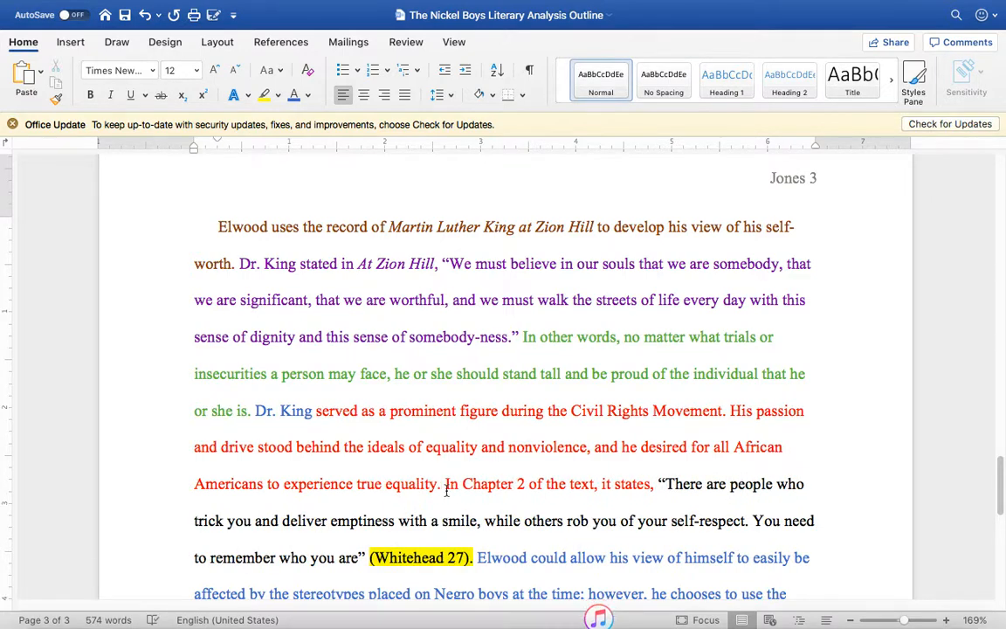
Step: Change the font color of both commentary sentences, from "Dr. King served" through "true equality.", to the blue theme color
{"action": "left_click_drag", "start_coordinate": [443, 482], "coordinate": [261, 414]}
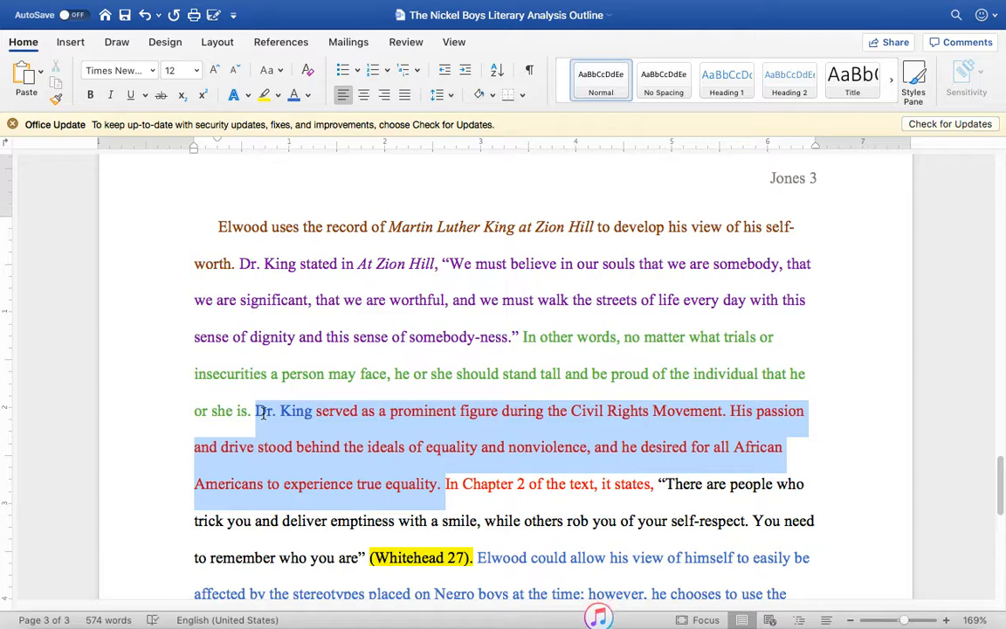
{"action": "left_click", "coordinate": [446, 488]}
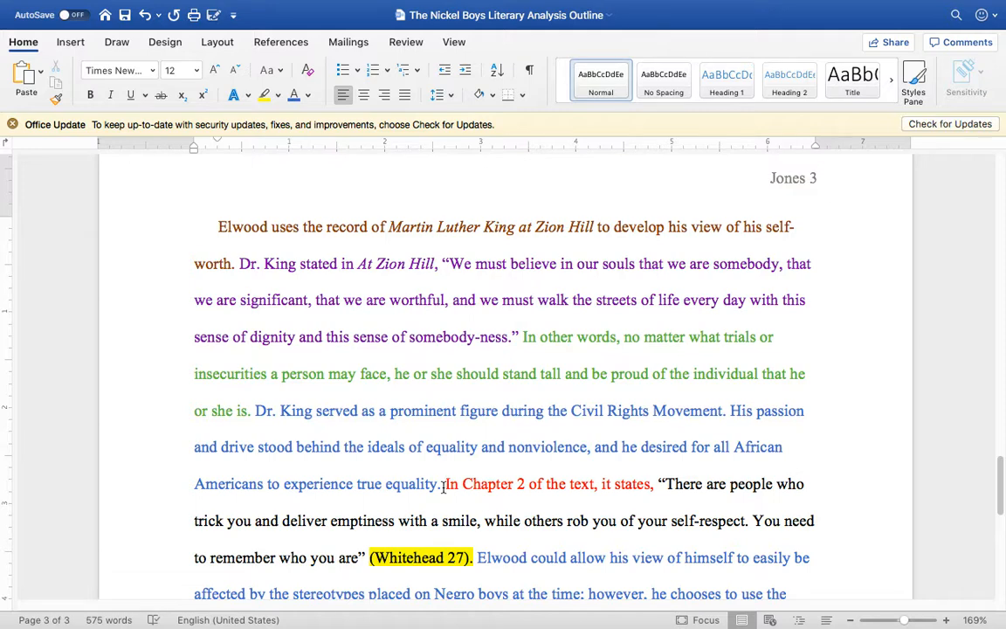
Step: Add the commentary "Elwood heard his words and connected with them early on" right before the Chapter 2 quote's lead-in
{"action": "scroll", "coordinate": [445, 488], "scroll_direction": "down", "scroll_amount": 3}
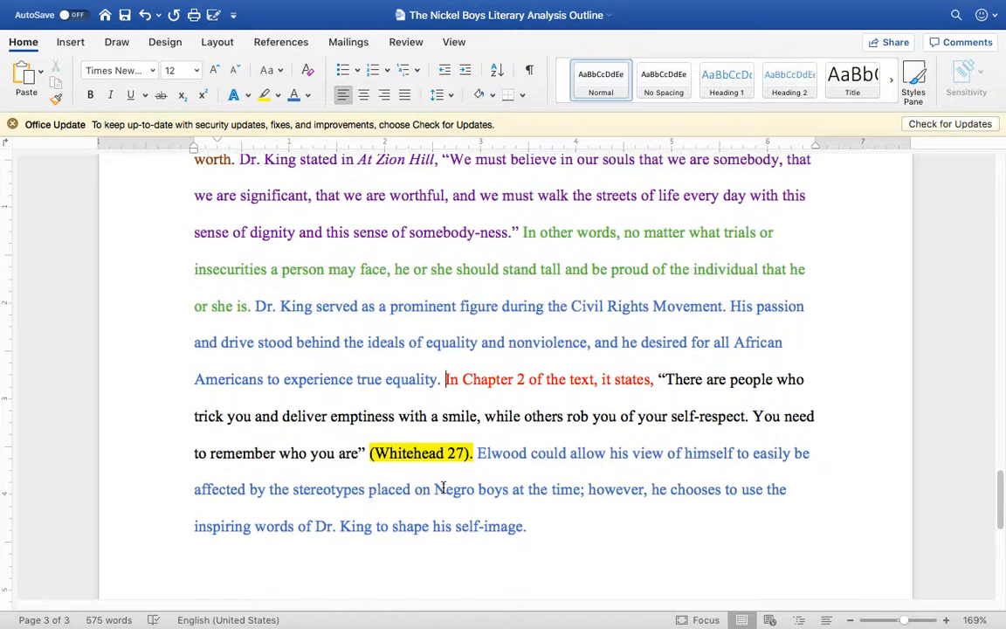
{"action": "scroll", "coordinate": [443, 487], "scroll_direction": "up", "scroll_amount": 2}
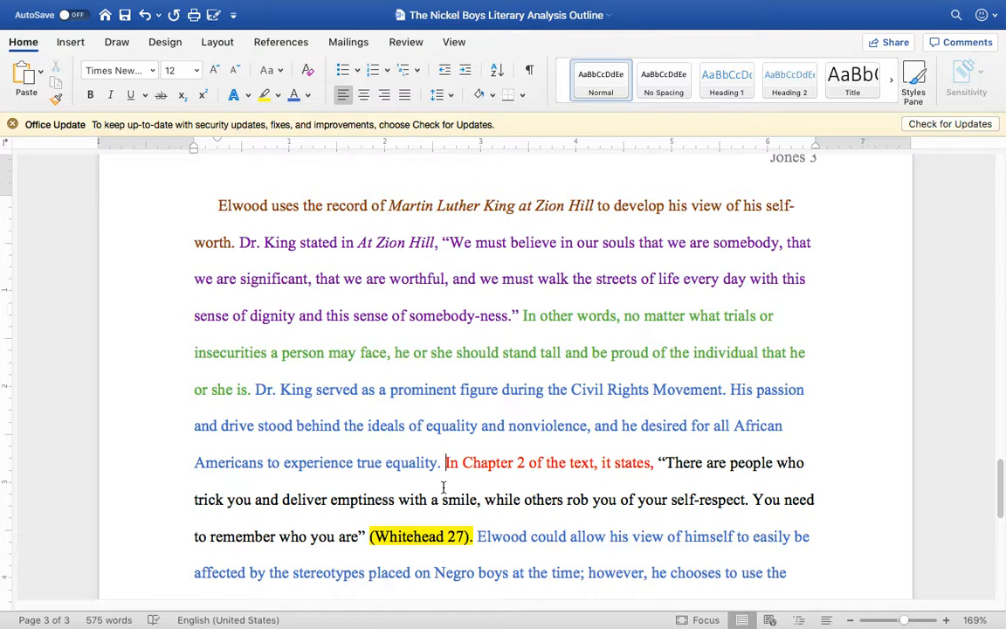
{"action": "type", "text": "Elwood "}
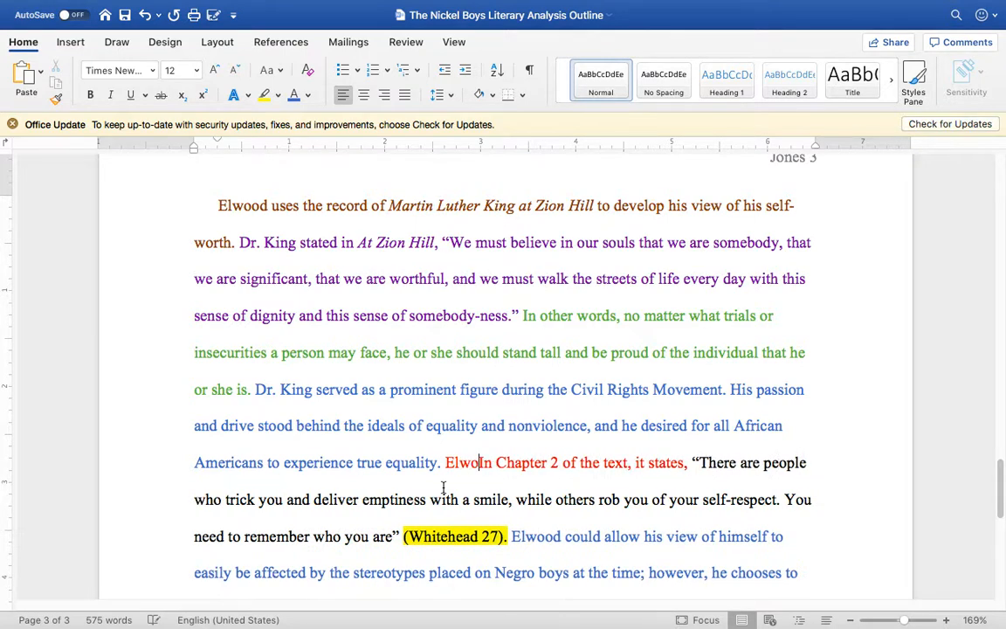
{"action": "type", "text": "heard his words and connecte"}
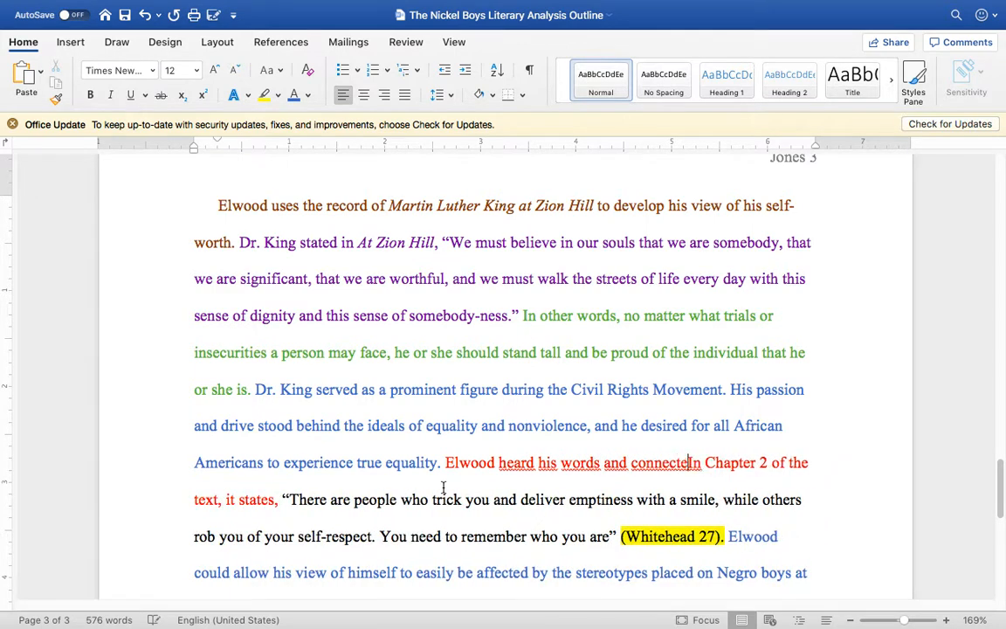
{"action": "type", "text": "d with them early on"}
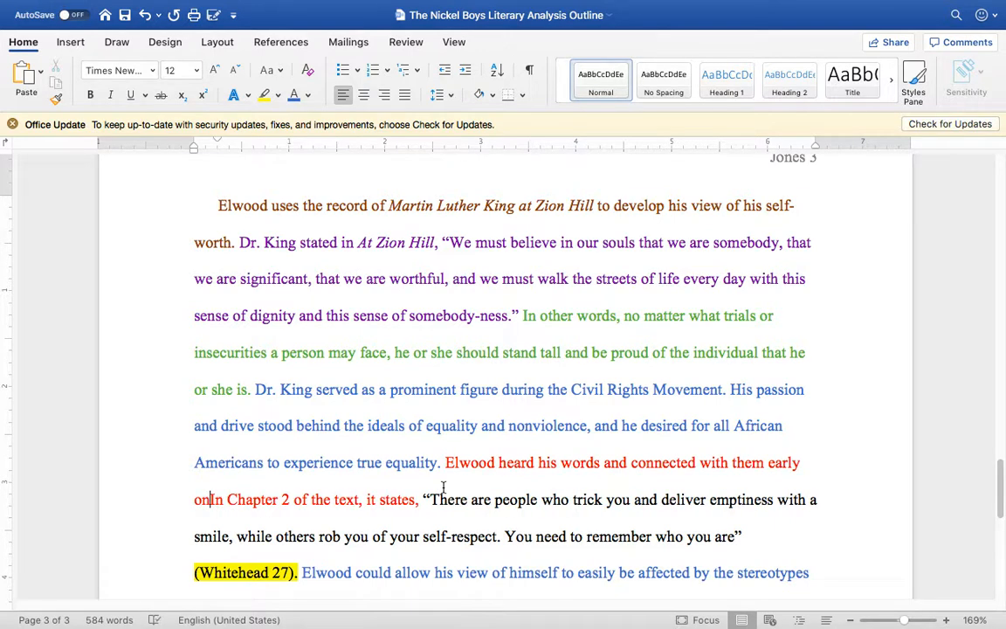
{"action": "type", "text": ". He continuously repeated the"}
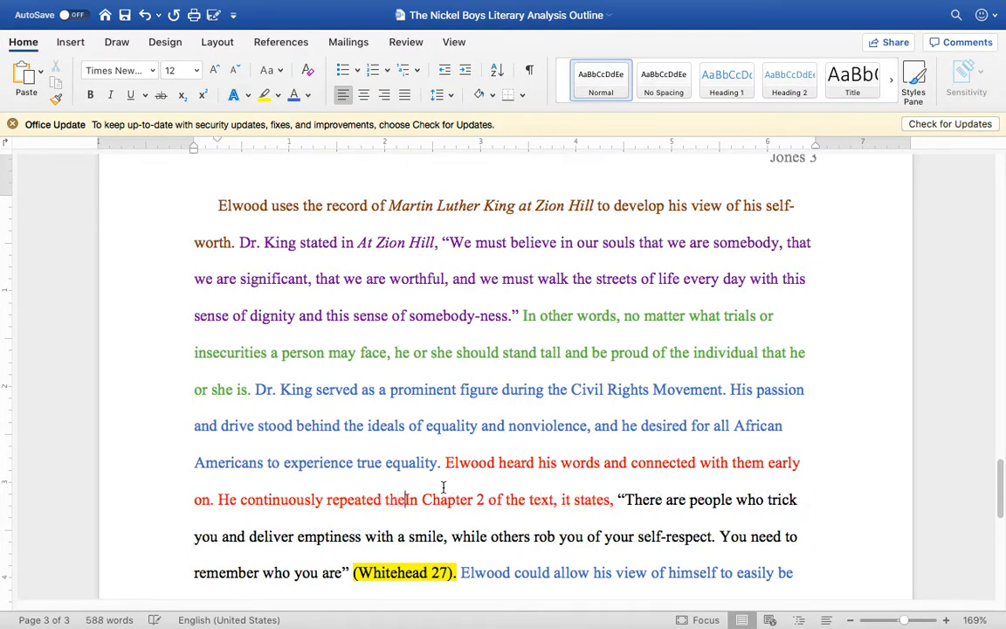
{"action": "type", "text": " words of King"}
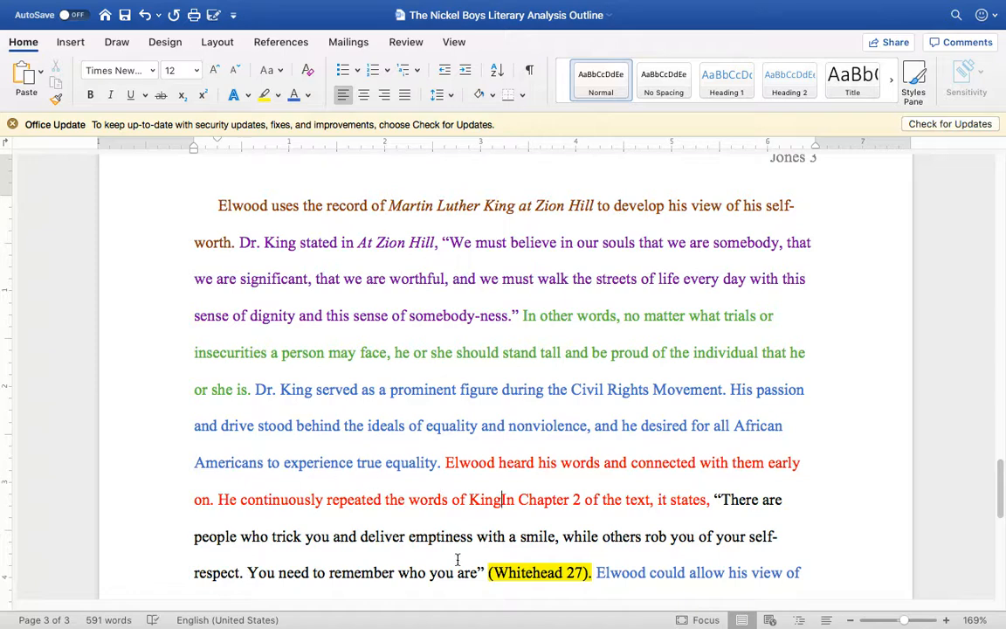
{"action": "type", "text": " in order"}
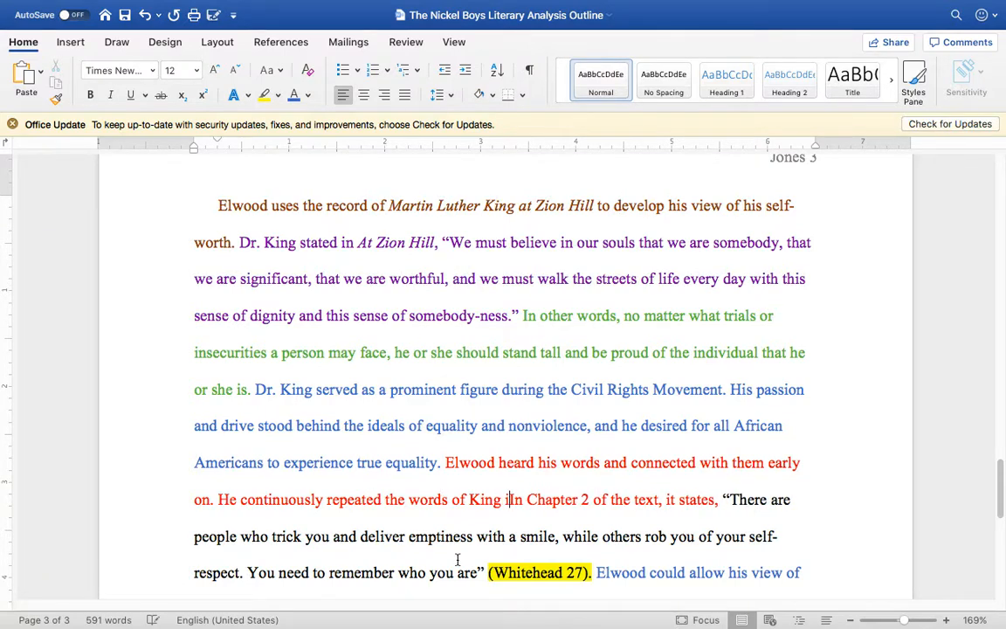
{"action": "type", "text": " to remain focu"}
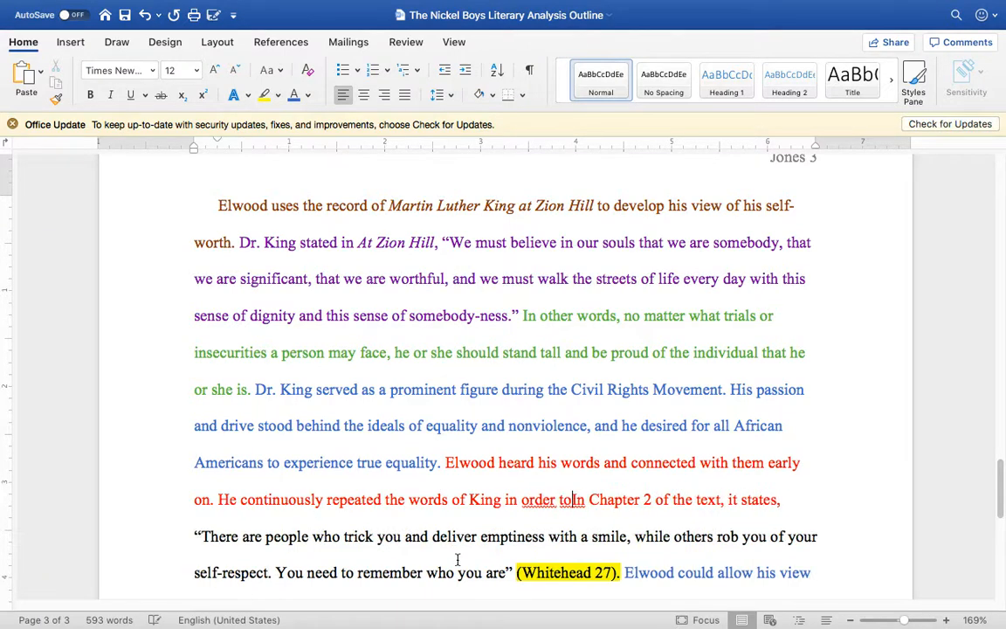
{"action": "type", "text": "sed."}
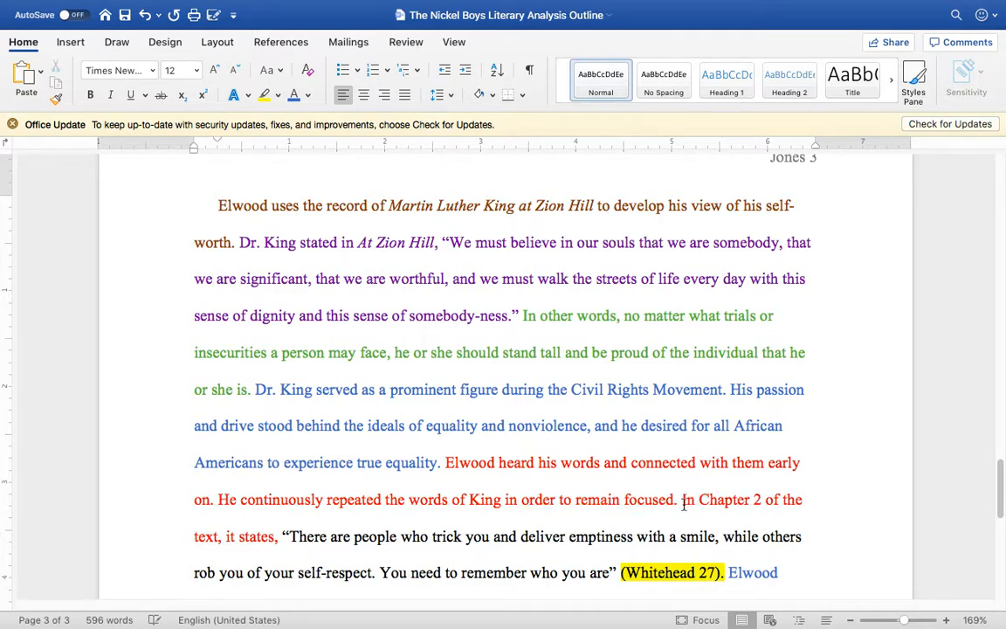
Step: Recolor the two sentences from "Elwood heard his words" through "remain focused." to the blue theme color
{"action": "left_click_drag", "start_coordinate": [682, 499], "coordinate": [445, 462]}
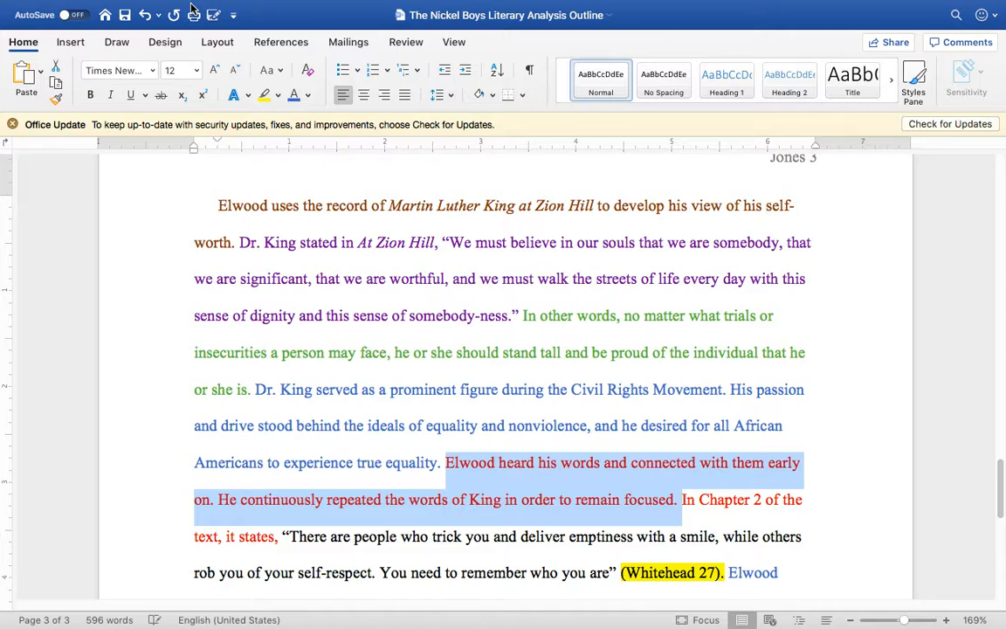
{"action": "left_click", "coordinate": [633, 465]}
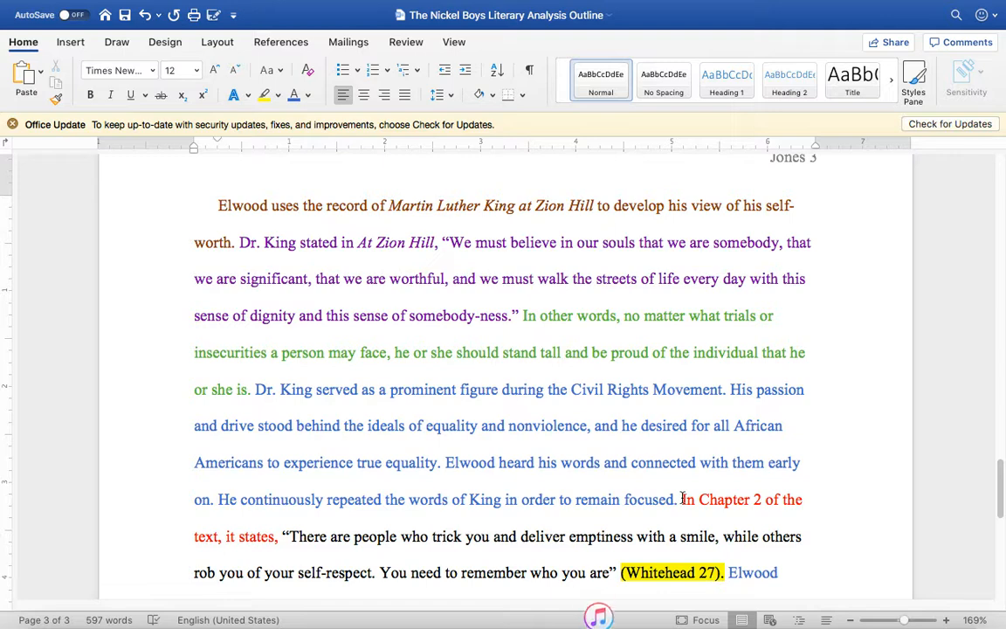
Step: Replace "the text" in the red Chapter 2 lead-in with the book title "The Nickel Boys" and italicize it
{"action": "scroll", "coordinate": [500, 444], "scroll_direction": "down", "scroll_amount": 3}
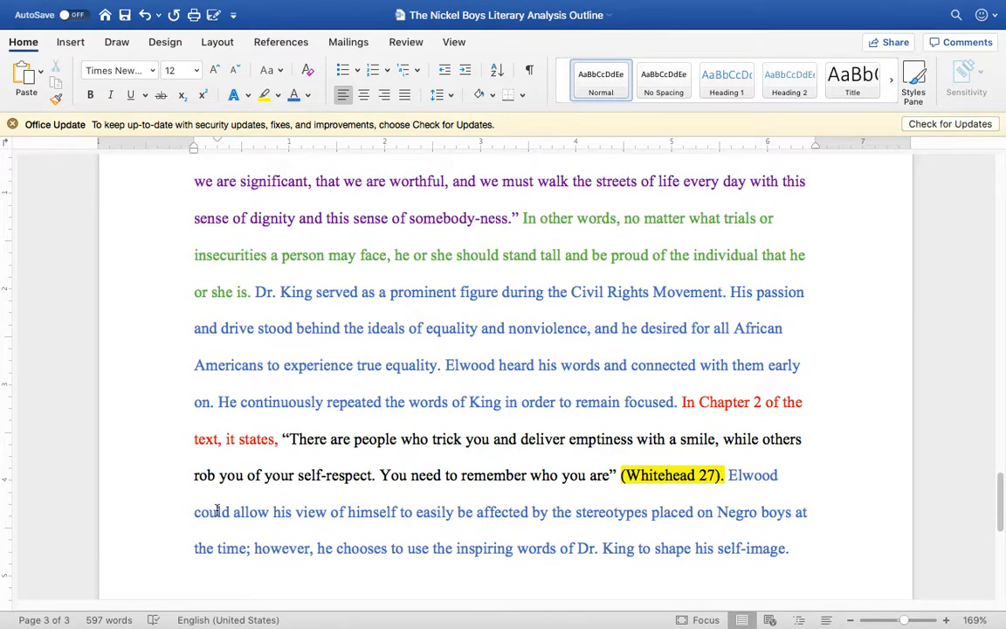
{"action": "key", "text": "BackSpace"}
{"action": "key", "text": "BackSpace"}
{"action": "key", "text": "BackSpace"}
{"action": "key", "text": "BackSpace"}
{"action": "key", "text": "BackSpace"}
{"action": "key", "text": "BackSpace"}
{"action": "key", "text": "BackSpace"}
{"action": "key", "text": "BackSpace"}
{"action": "key", "text": "BackSpace"}
{"action": "type", "text": "The Nickel Boys"}
{"action": "left_click_drag", "start_coordinate": [784, 402], "coordinate": [271, 439]}
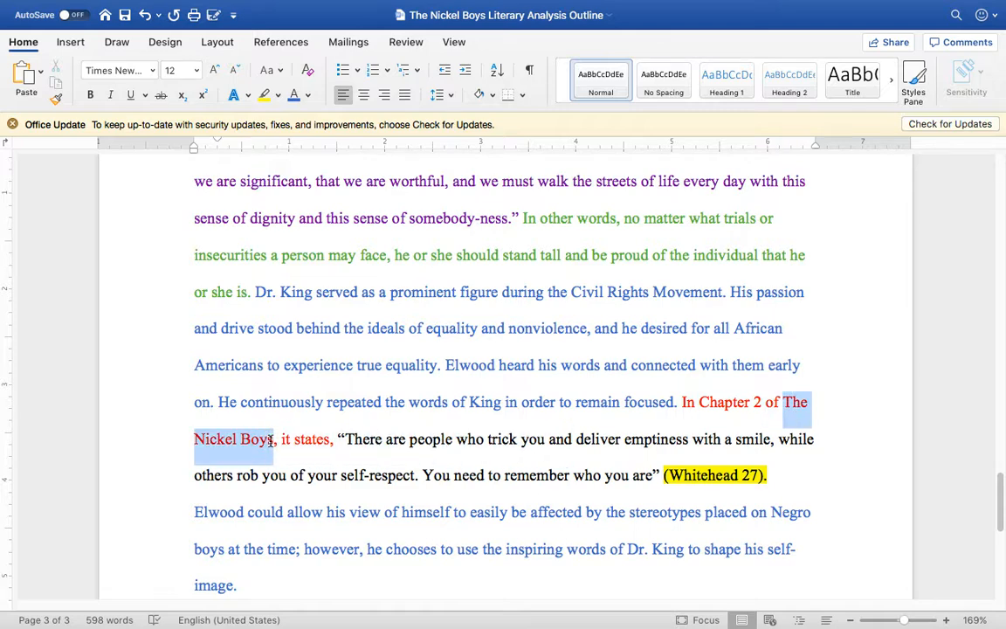
{"action": "left_click", "coordinate": [109, 93]}
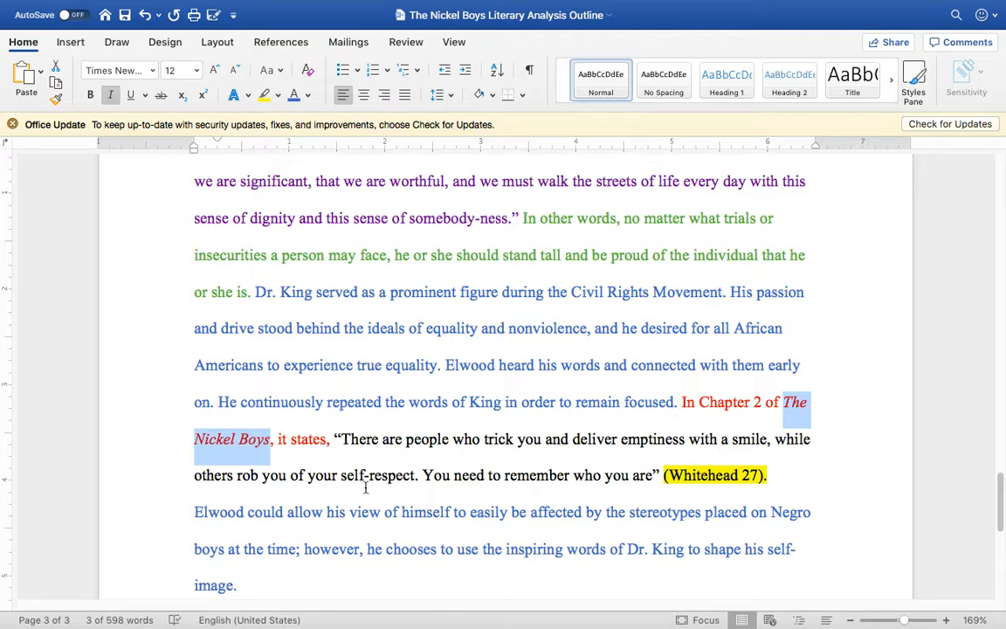
Step: Begin a new commentary sentence right after the (Whitehead 27) citation with "Within the book, Elwood experiences"
{"action": "left_click", "coordinate": [770, 475]}
{"action": "type", "text": "In"}
{"action": "key", "text": "BackSpace"}
{"action": "key", "text": "BackSpace"}
{"action": "key", "text": "BackSpace"}
{"action": "key", "text": "Return"}
{"action": "type", "text": "Here"}
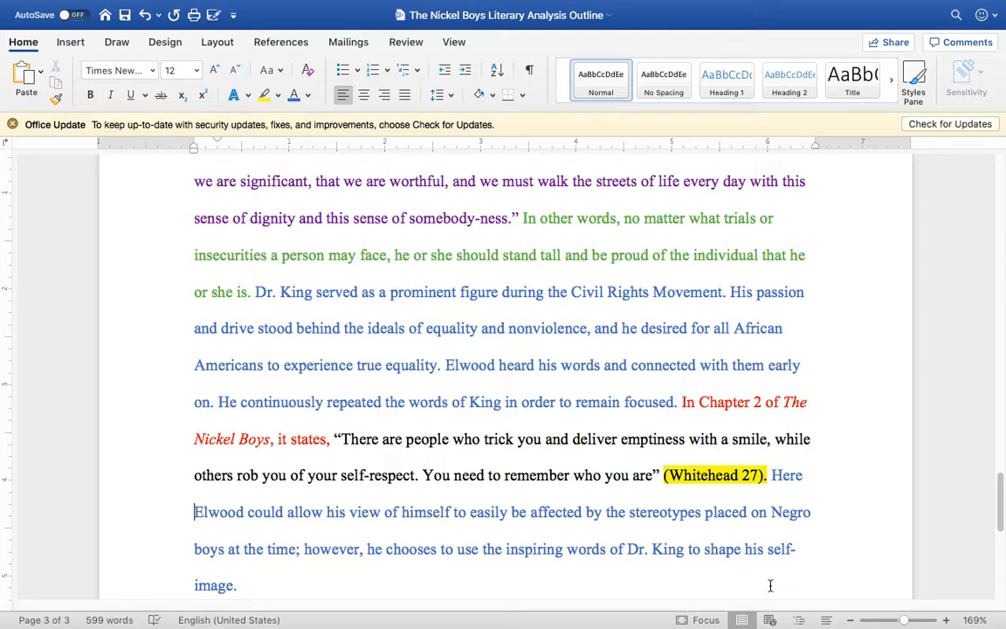
{"action": "key", "text": "BackSpace"}
{"action": "key", "text": "BackSpace"}
{"action": "key", "text": "BackSpace"}
{"action": "key", "text": "BackSpace"}
{"action": "key", "text": "BackSpace"}
{"action": "type", "text": "Within the bo"}
{"action": "type", "text": "ok, Elqo"}
{"action": "key", "text": "BackSpace"}
{"action": "key", "text": "BackSpace"}
{"action": "type", "text": "wood experiences "}
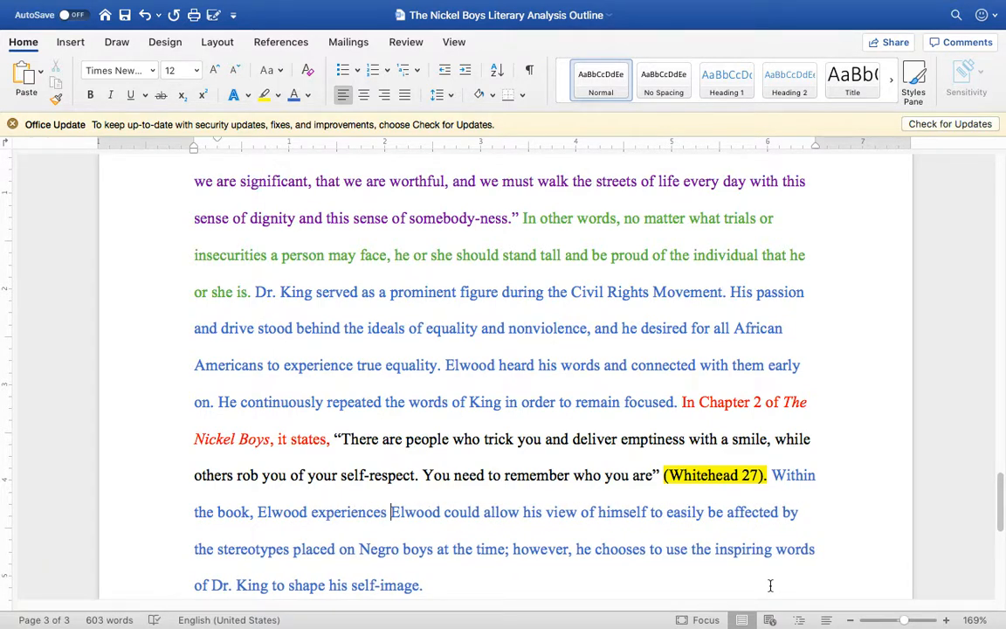
{"action": "type", "text": "a betrayal"}
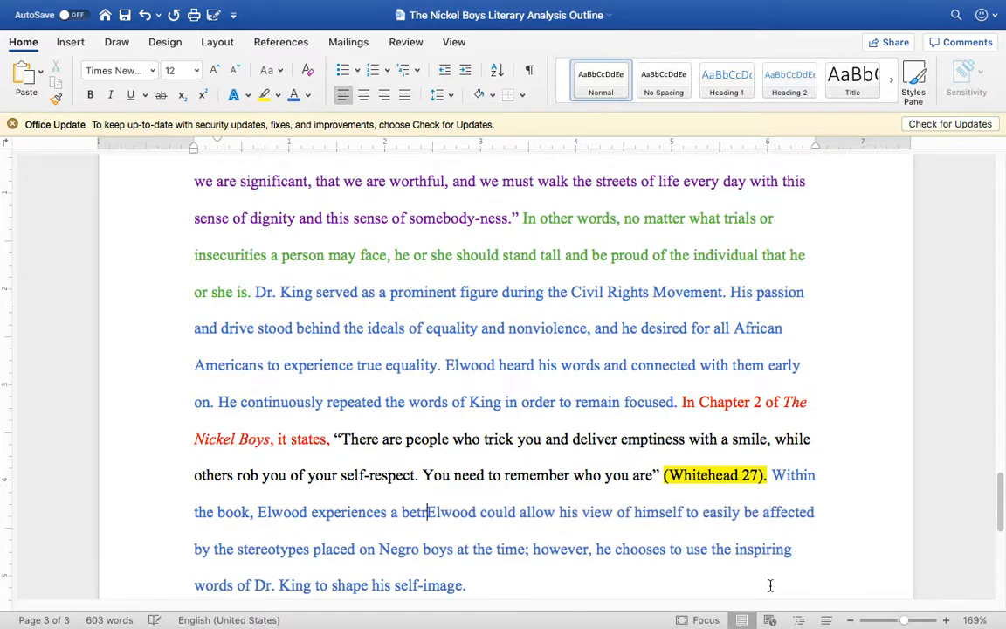
{"action": "type", "text": " by some of the dishwas"}
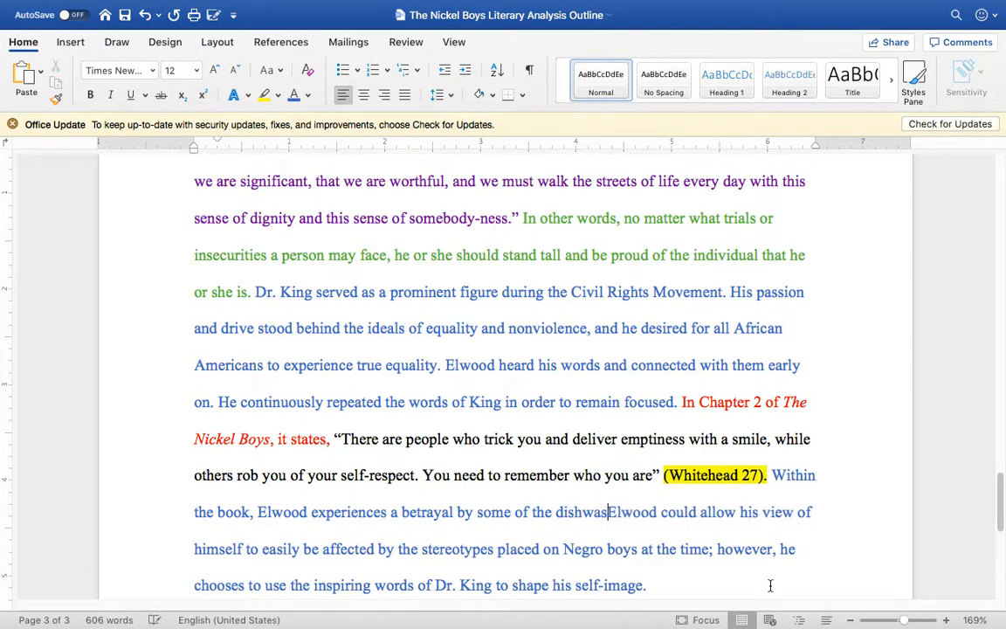
{"action": "type", "text": "hers at his m"}
{"action": "type", "text": "other's work. E"}
{"action": "type", "text": "lwood was a"}
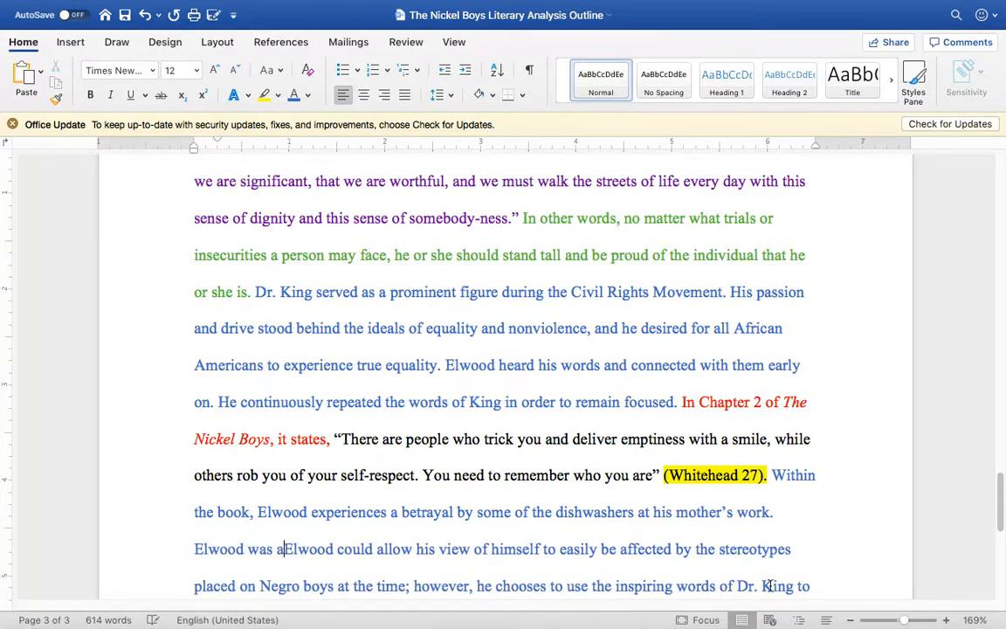
{"action": "type", "text": " bright youn"}
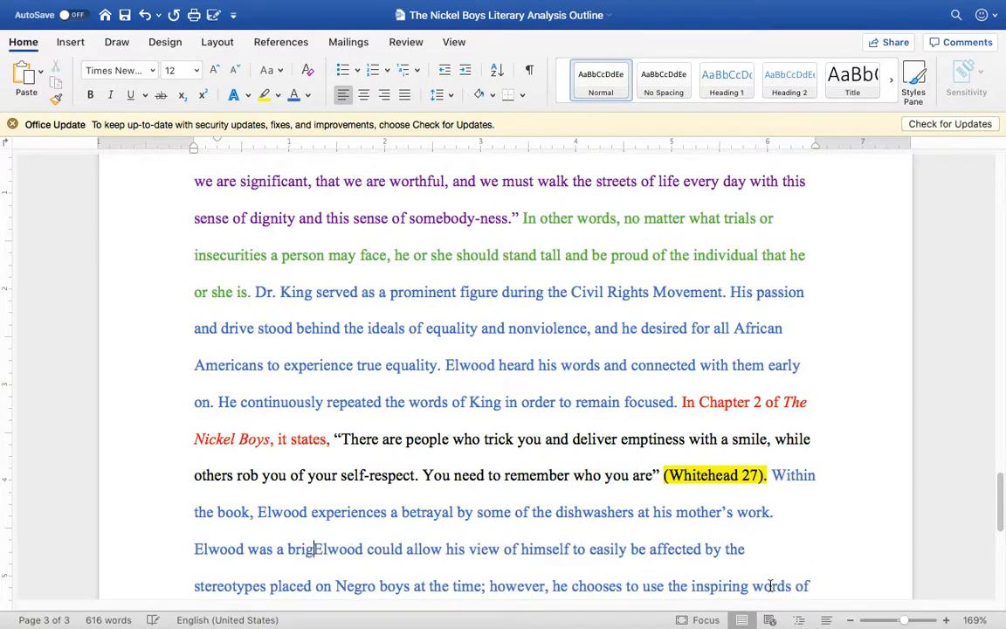
{"action": "type", "text": "g man, and"}
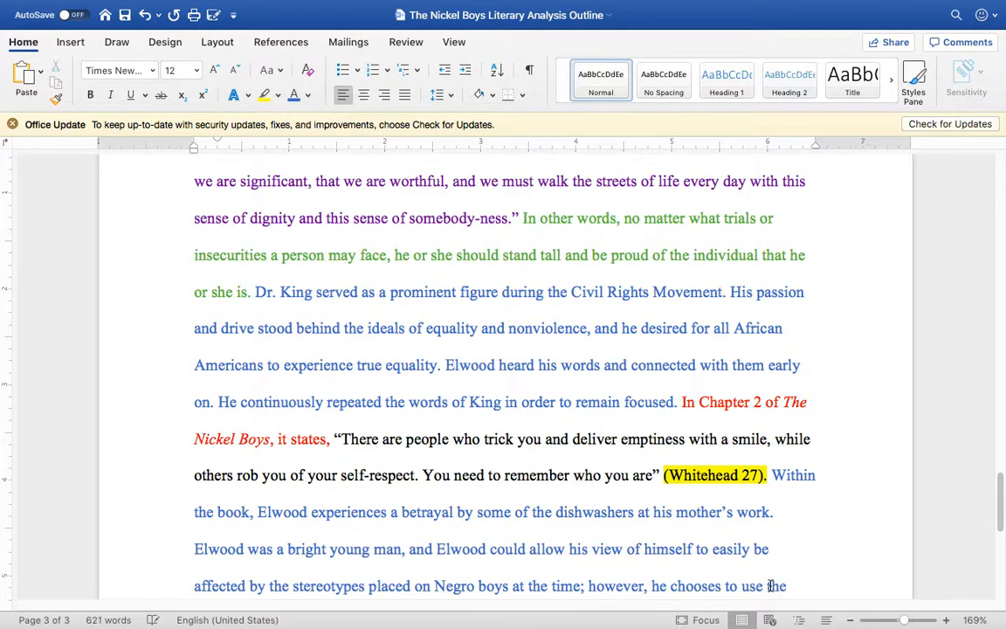
{"action": "type", "text": " he desired to"}
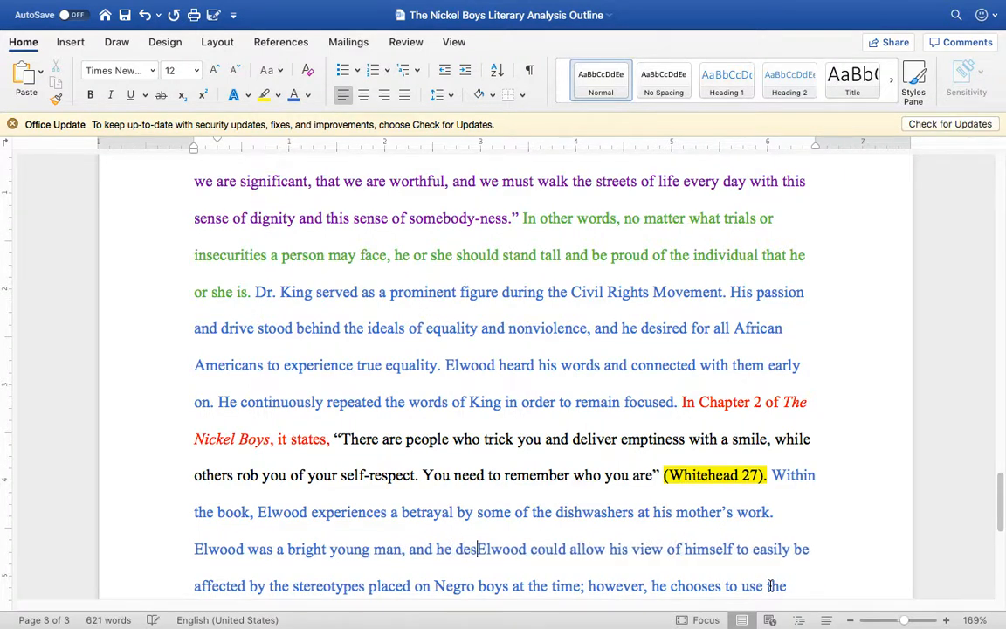
{"action": "type", "text": " mature "}
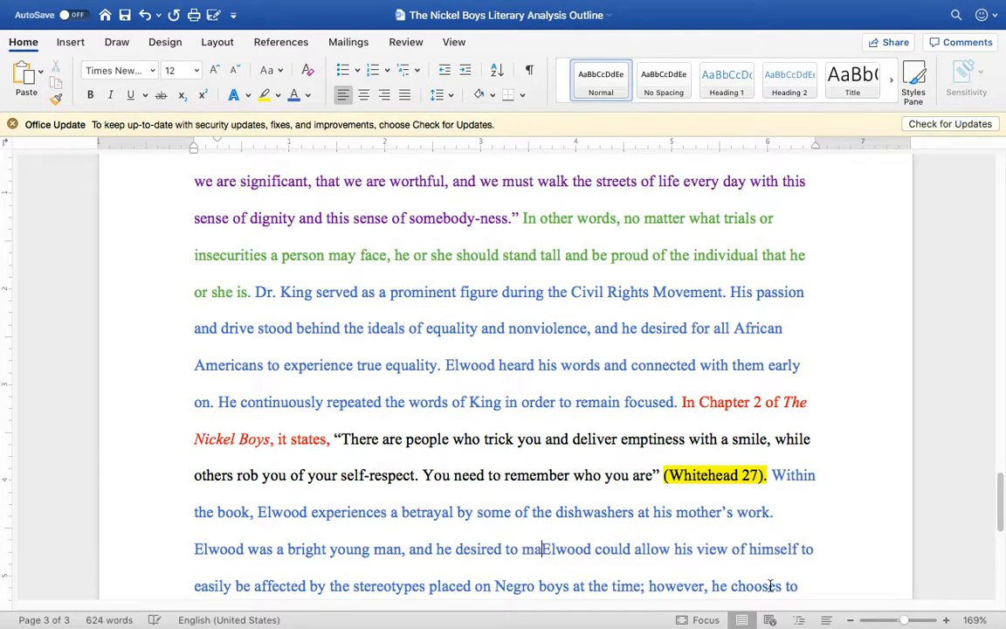
{"action": "type", "text": "his knowledge"}
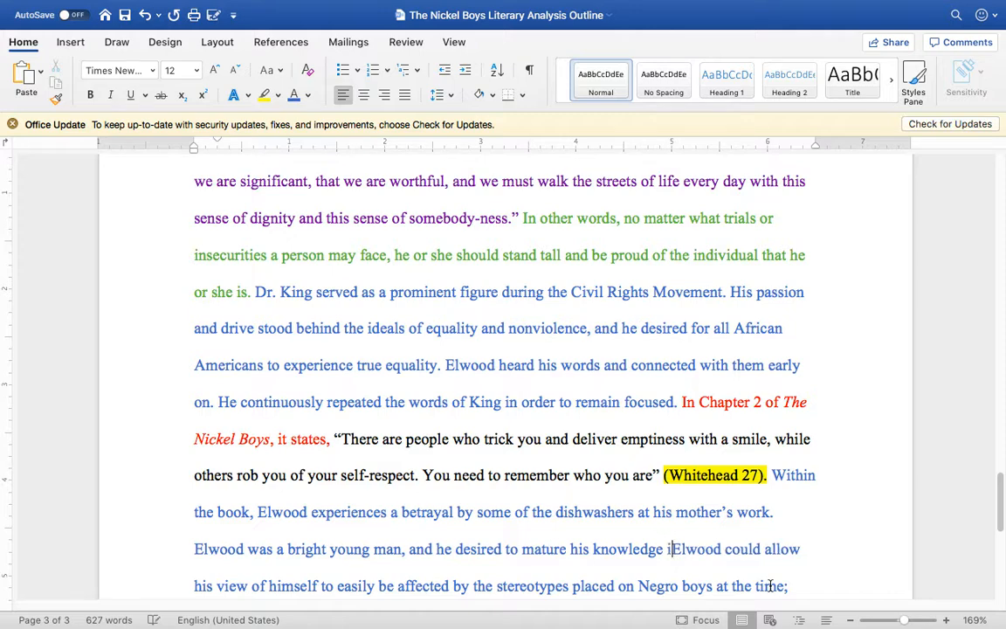
Step: Add the sentence "Elwood was a bright young man, and he desired to mature his knowledge."
{"action": "key", "text": "BackSpace"}
{"action": "type", "text": "."}
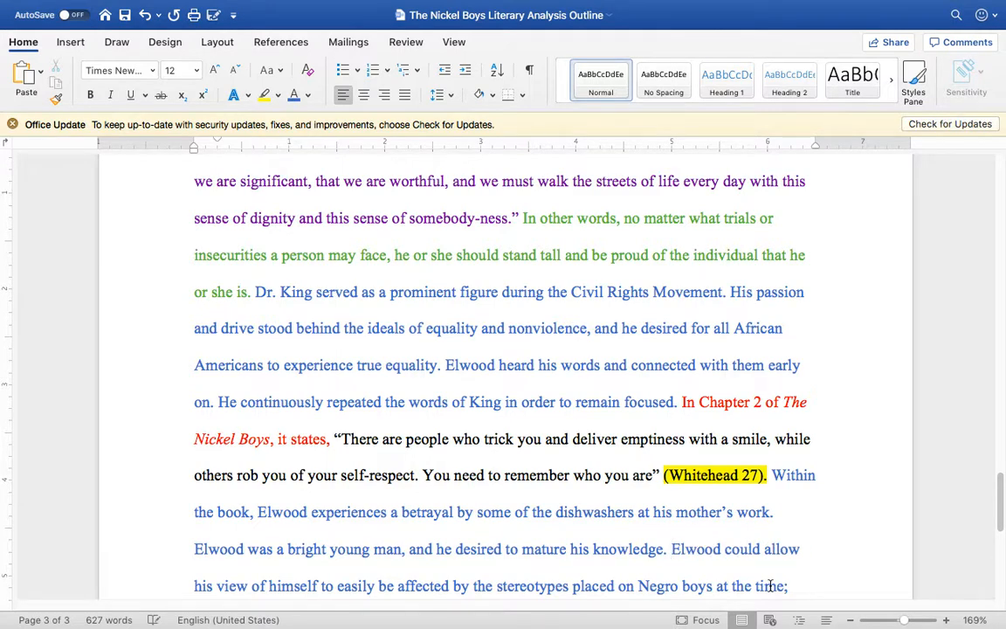
{"action": "type", "text": "A few"}
{"action": "key", "text": "BackSpace"}
{"action": "key", "text": "BackSpace"}
{"action": "key", "text": "BackSpace"}
{"action": "key", "text": "BackSpace"}
{"action": "key", "text": "BackSpace"}
Step: Add the sentence "A dishwasher at mother's work found a set of encyclopedias." after "his knowledge."
{"action": "type", "text": "A dishwasher at "}
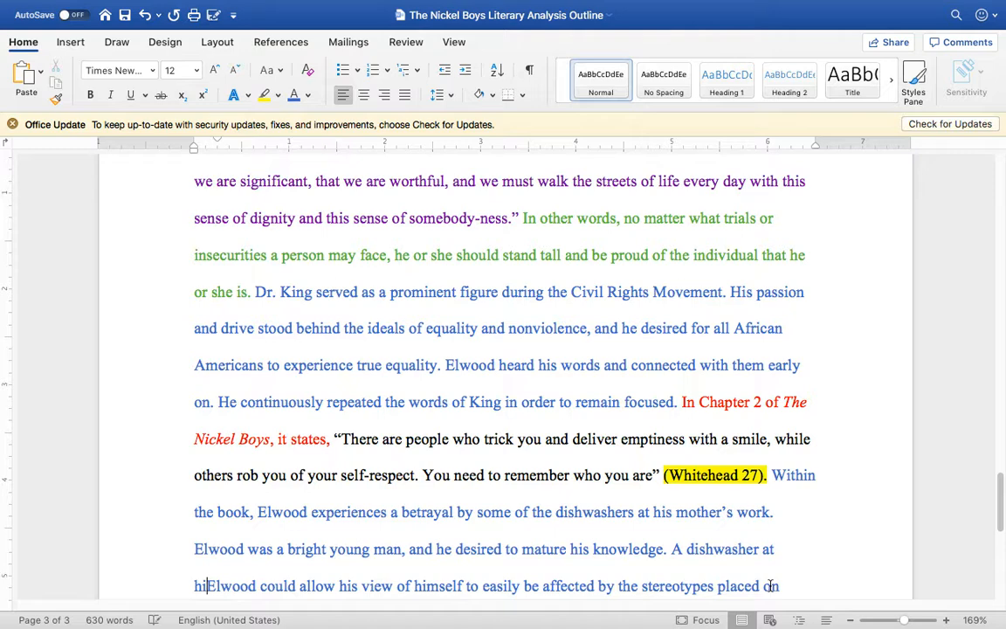
{"action": "type", "text": "mother's w"}
{"action": "type", "text": "ork found "}
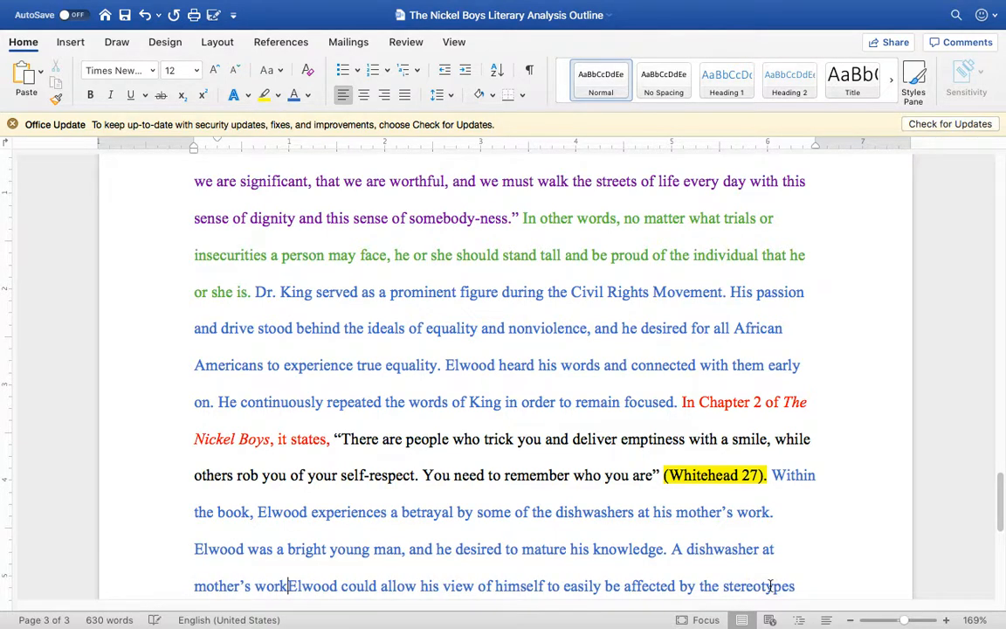
{"action": "type", "text": "a set of en"}
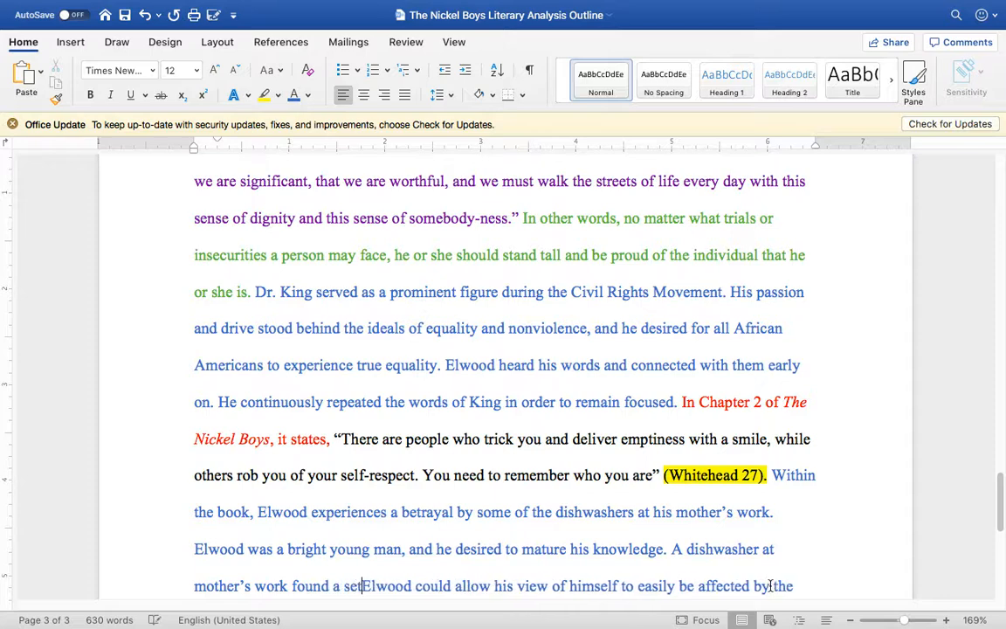
{"action": "type", "text": "cyclopedis"}
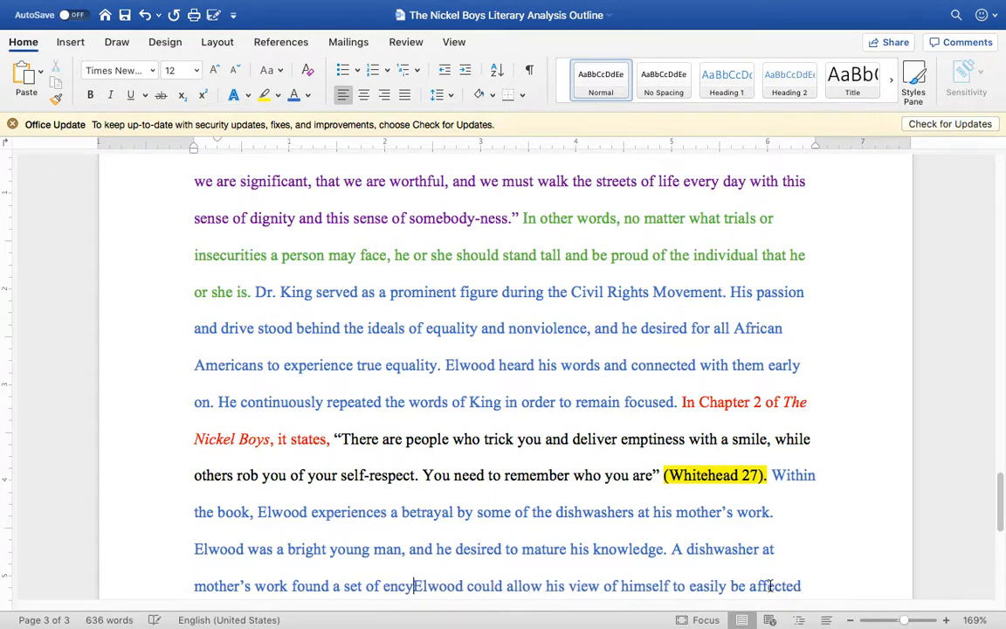
{"action": "key", "text": "BackSpace"}
{"action": "type", "text": "at his mother’s work. El"}
{"action": "type", "text": "wood was a bright young man, and he desired to matur"}
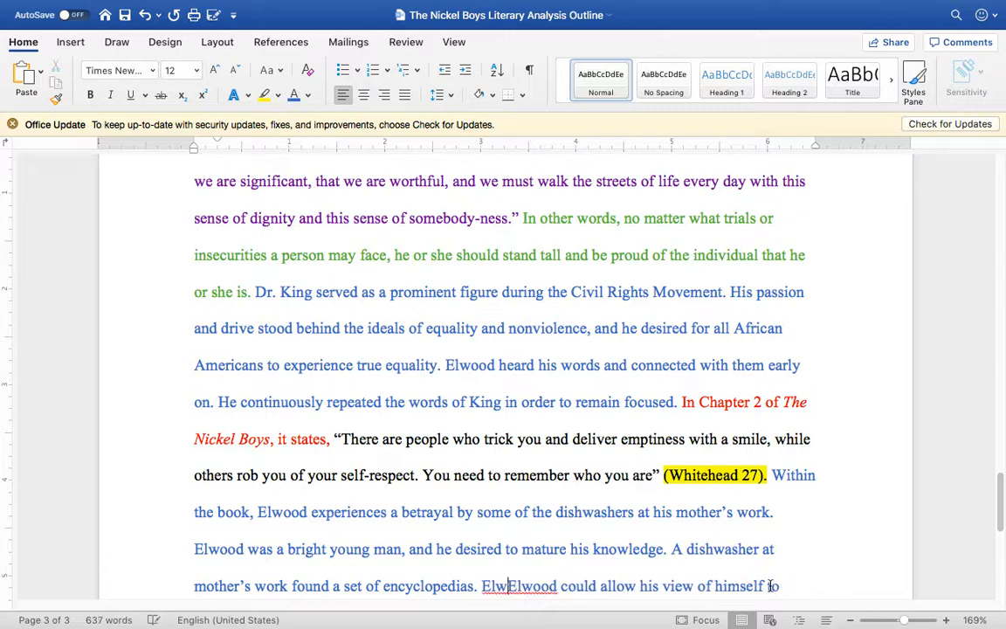
{"action": "type", "text": "e his knowledge. A dishwasher at mother’s work found a set of encyclopedias. Elwood wanted these"}
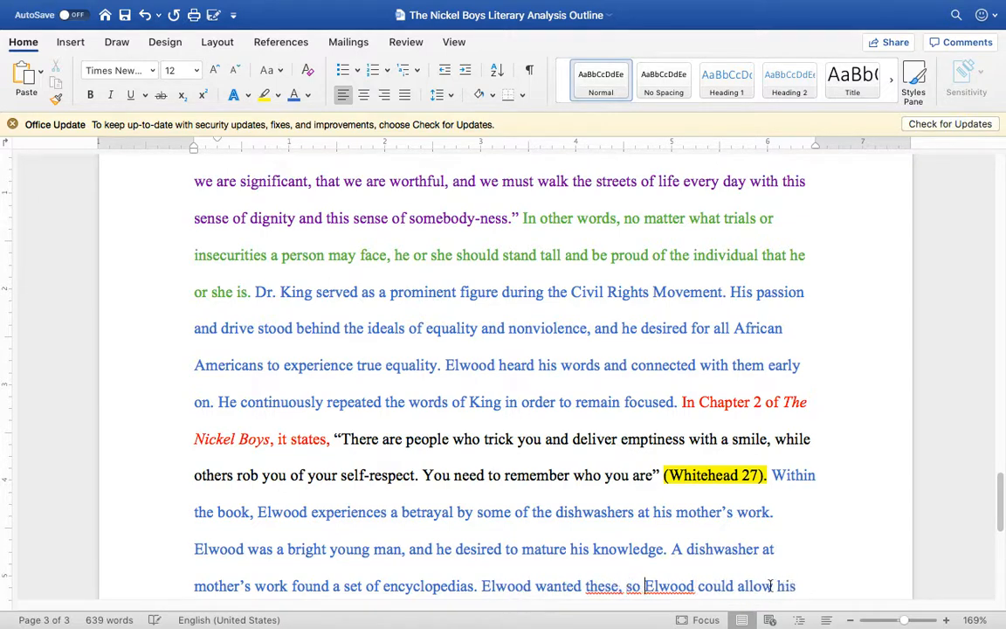
{"action": "type", "text": ", so he competed against another boy"}
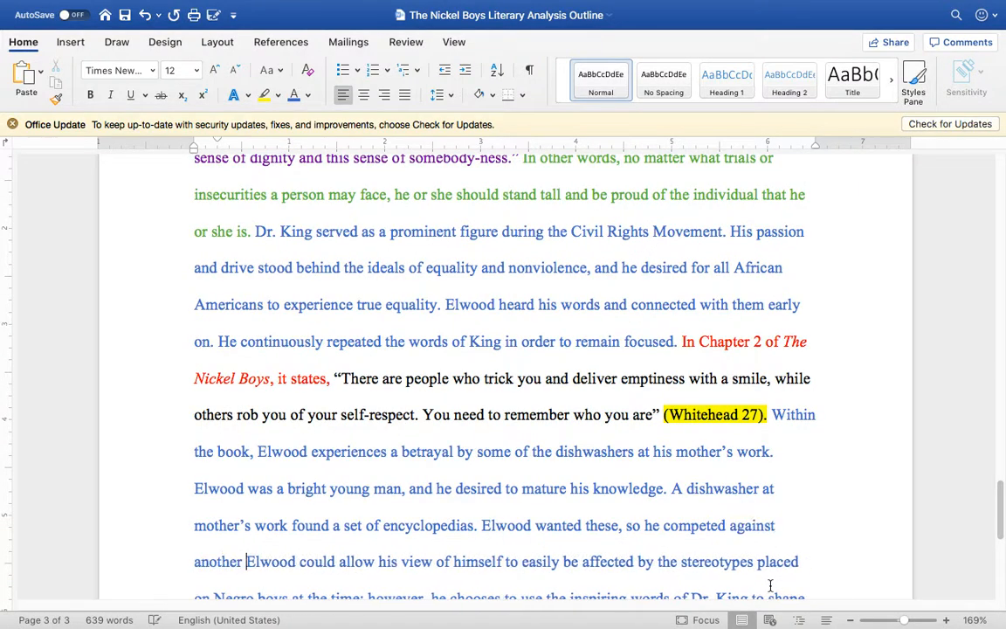
{"action": "type", "text": " for them. However, he soon realized "}
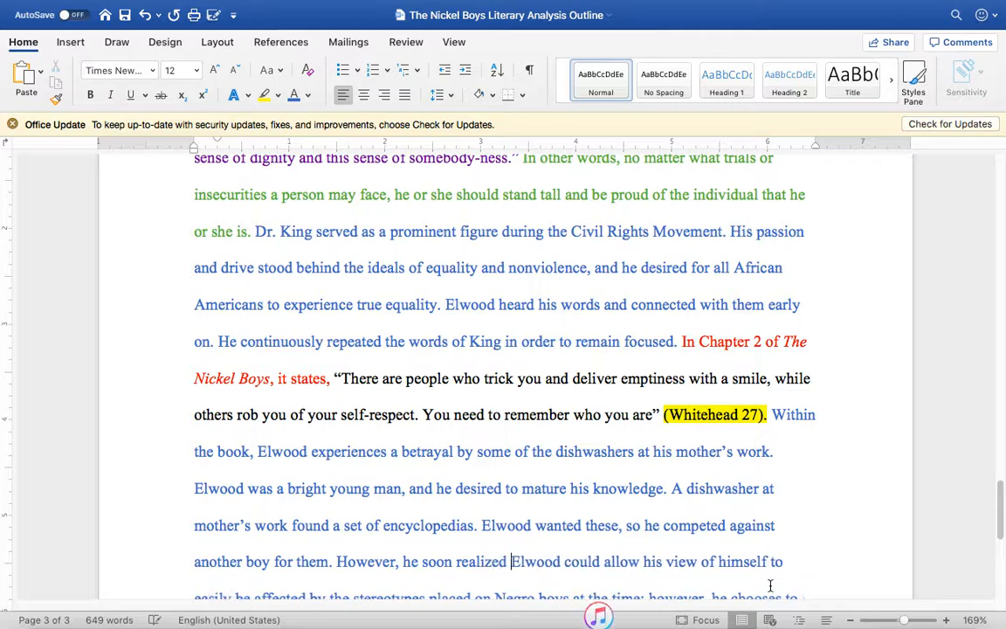
{"action": "type", "text": "they were "}
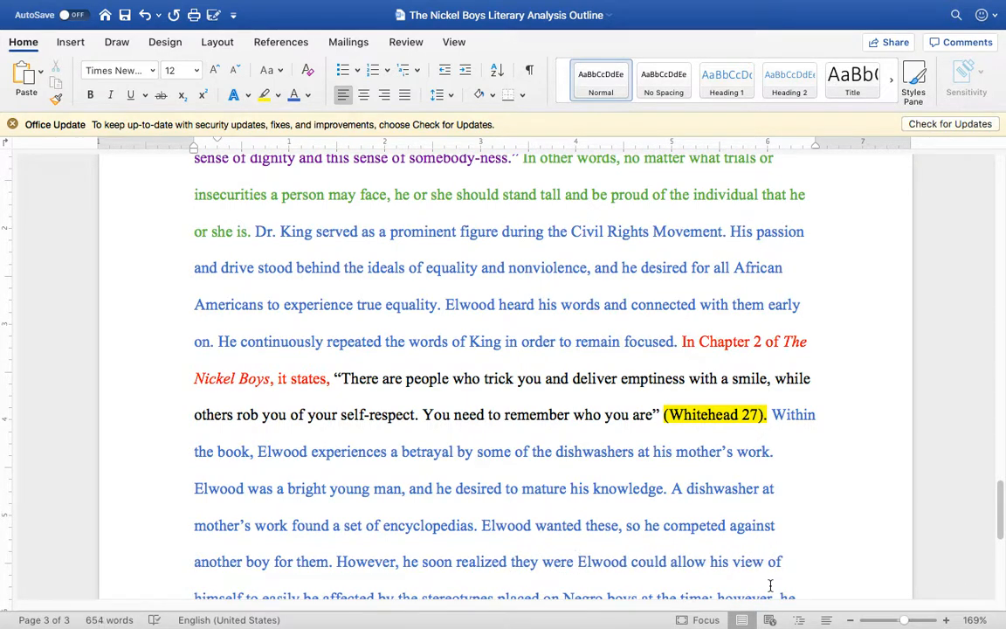
{"action": "type", "text": "fake and "}
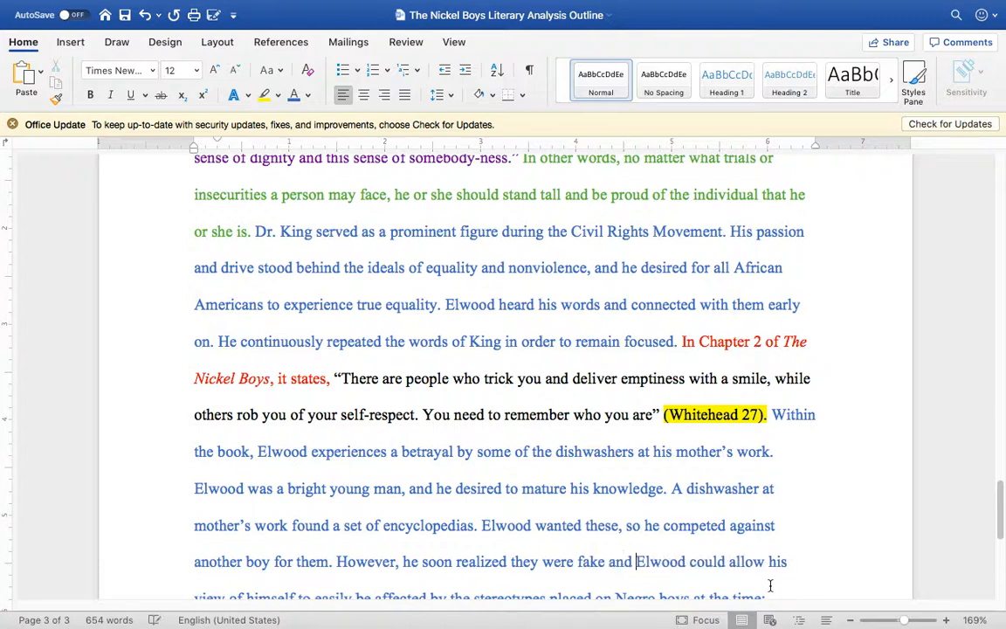
{"action": "type", "text": "did not include much information"}
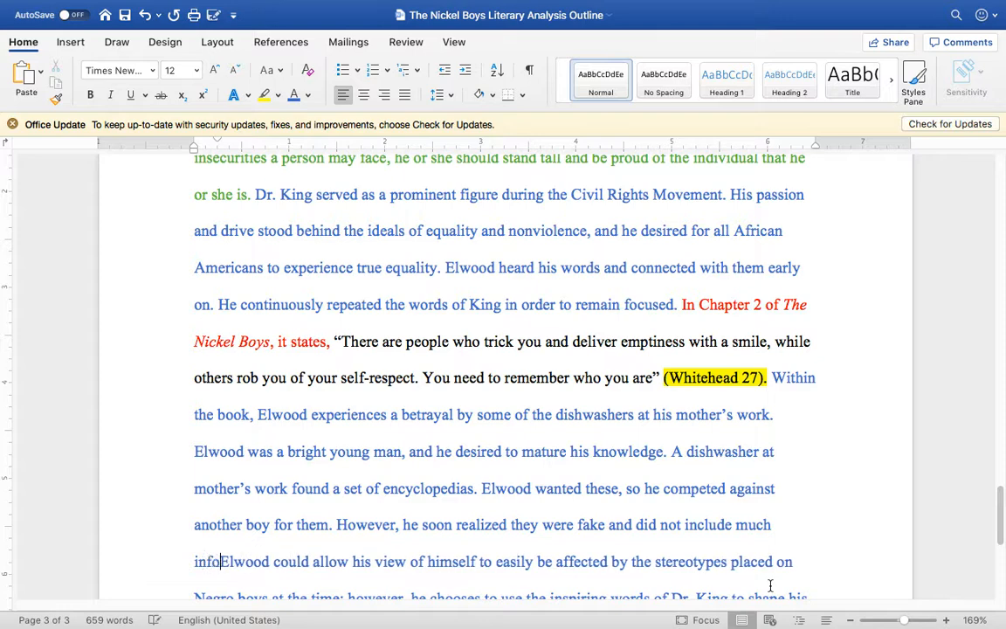
{"action": "type", "text": ". "}
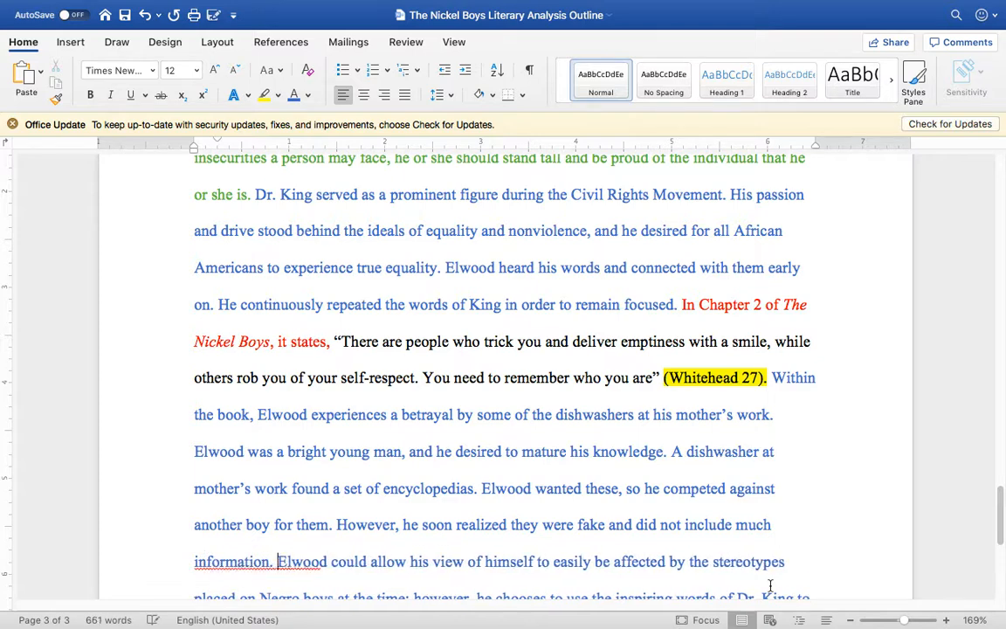
{"action": "type", "text": "This ex"}
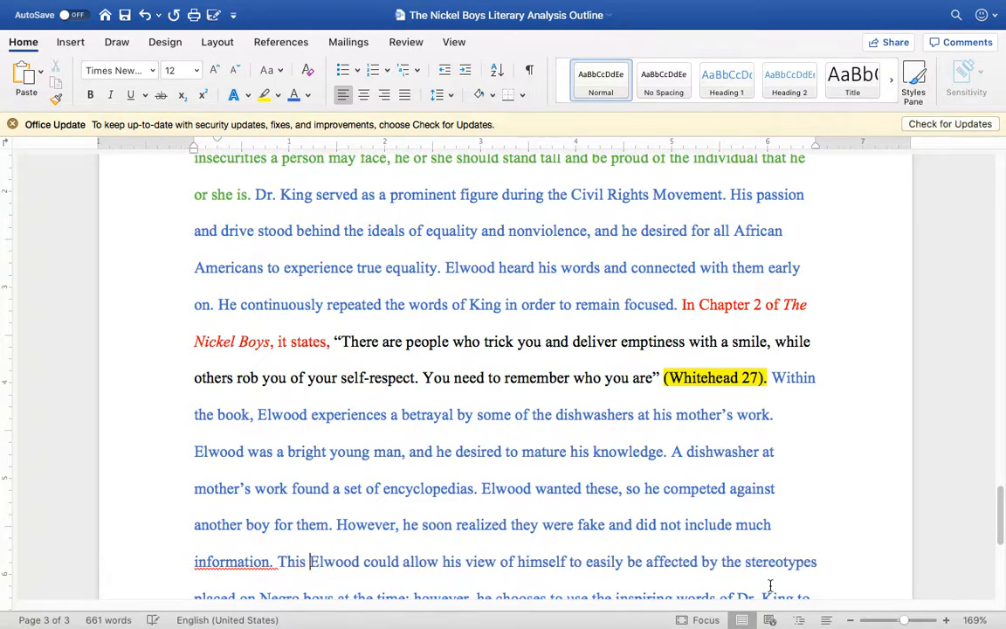
{"action": "type", "text": "perience "}
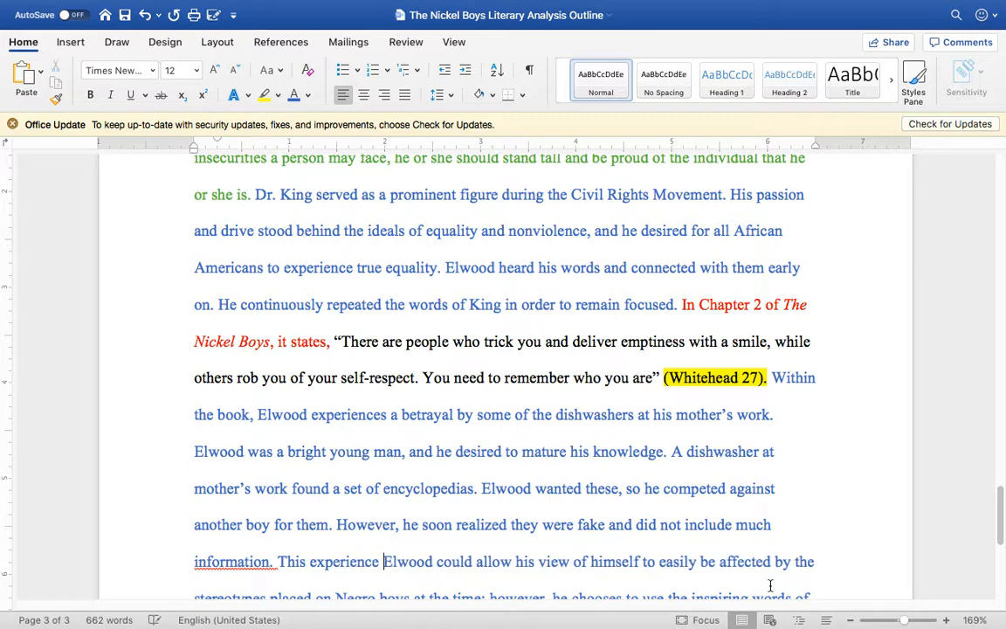
{"action": "type", "text": "port"}
Step: Add the sentence "This experience portrayed to Elwood that not all individuals are honest and trustworthy." after "information." and start another with "Therefore,"
{"action": "type", "text": "rayed to E"}
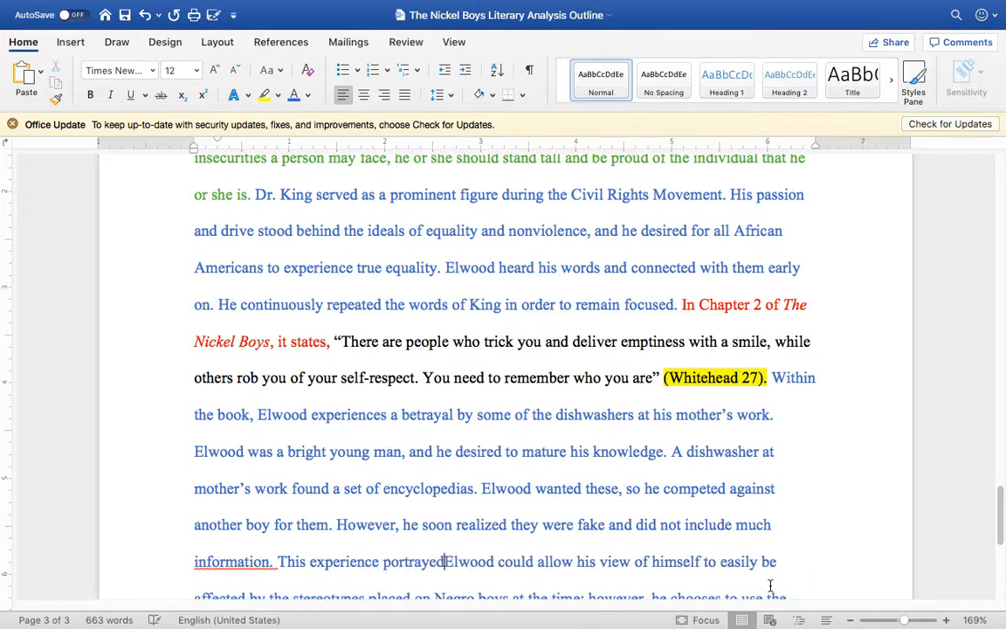
{"action": "type", "text": "lwood "}
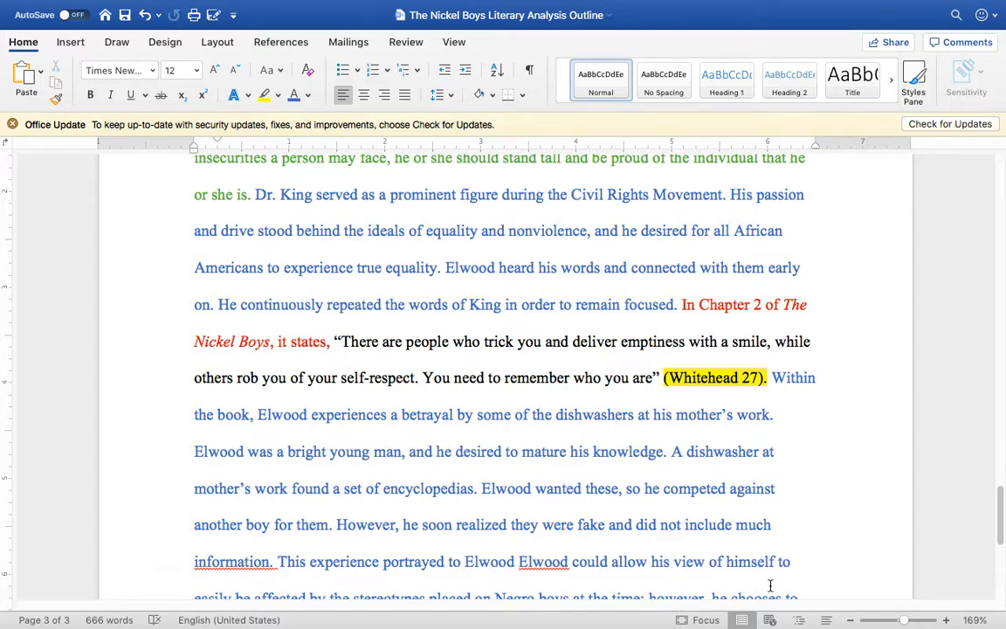
{"action": "type", "text": "that not "}
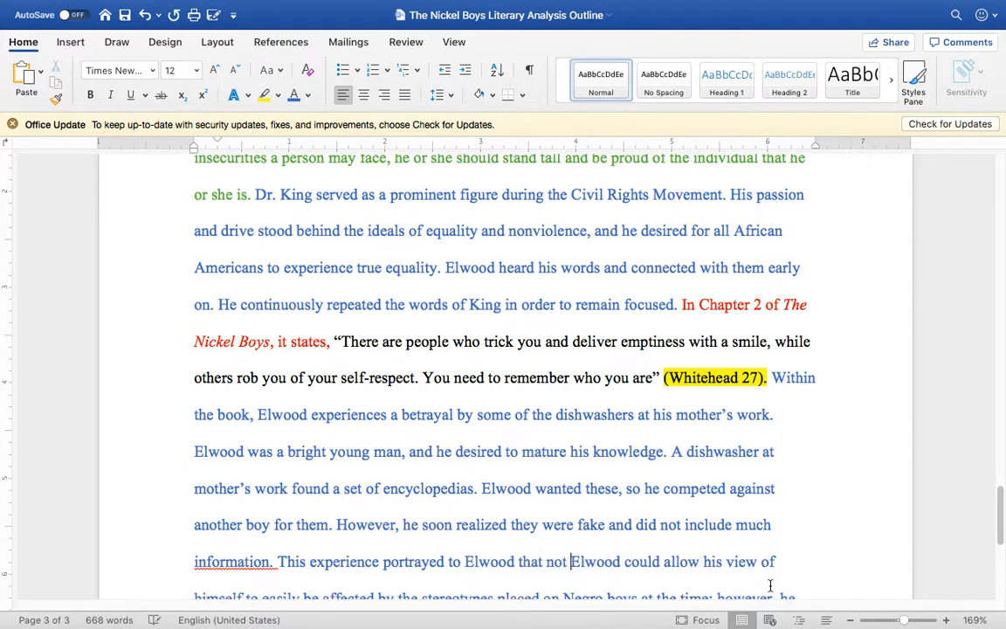
{"action": "type", "text": "all individuals are "}
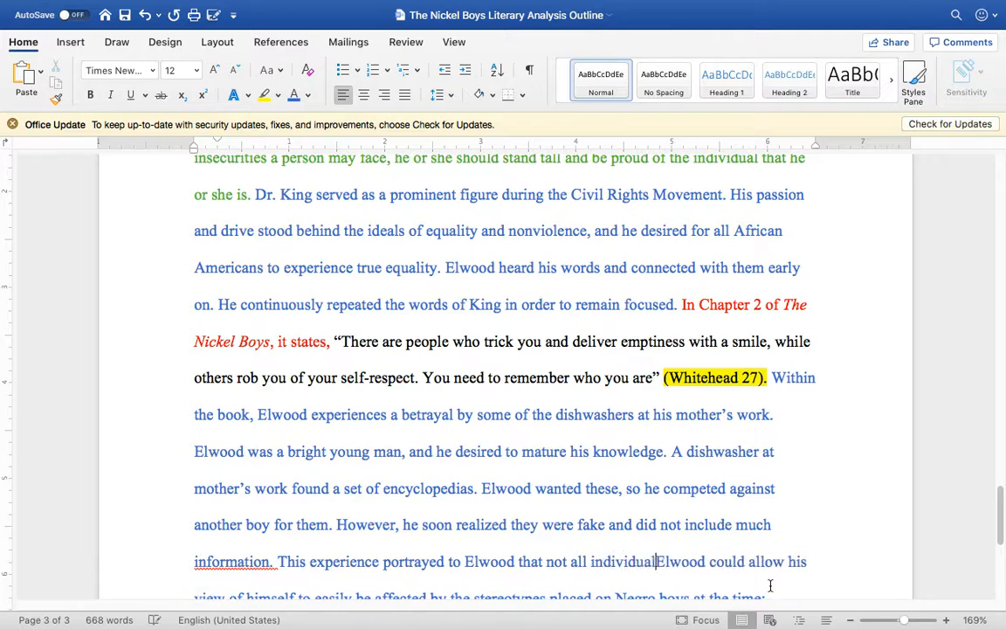
{"action": "type", "text": "honesty"}
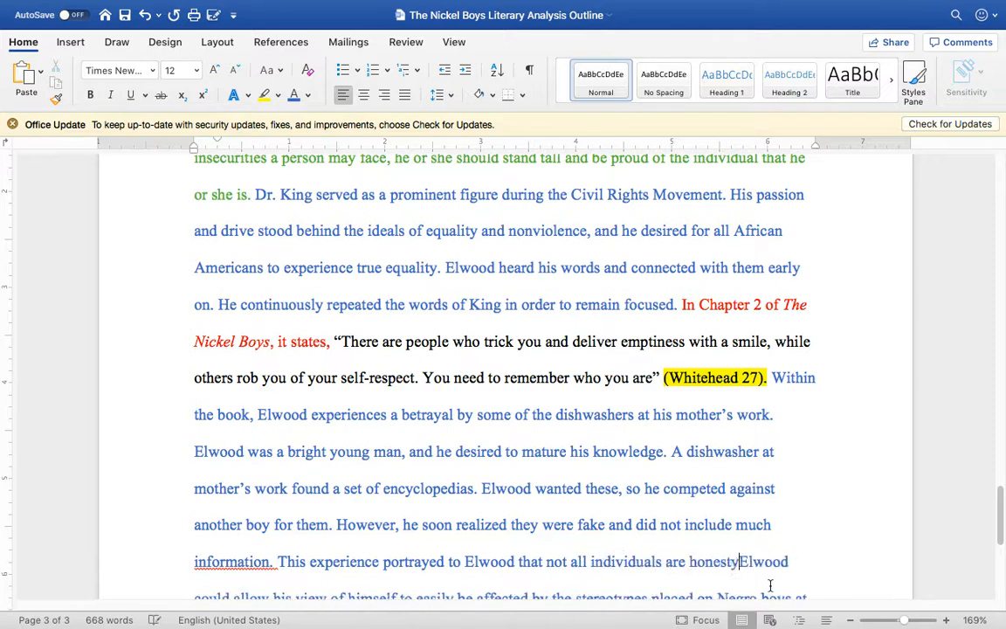
{"action": "type", "text": "and trustwort"}
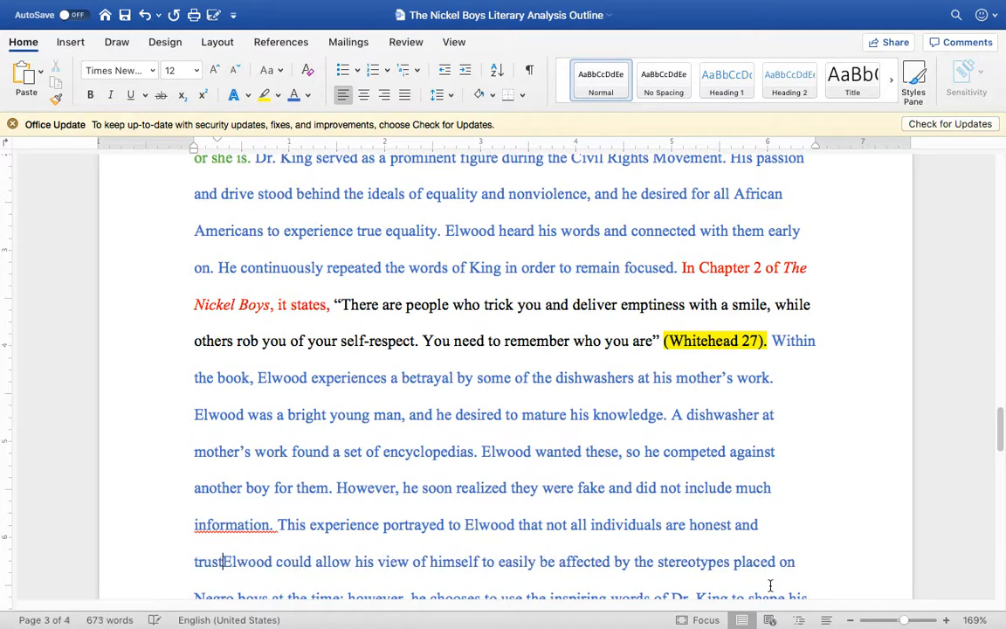
{"action": "type", "text": "hy. Therefore,"}
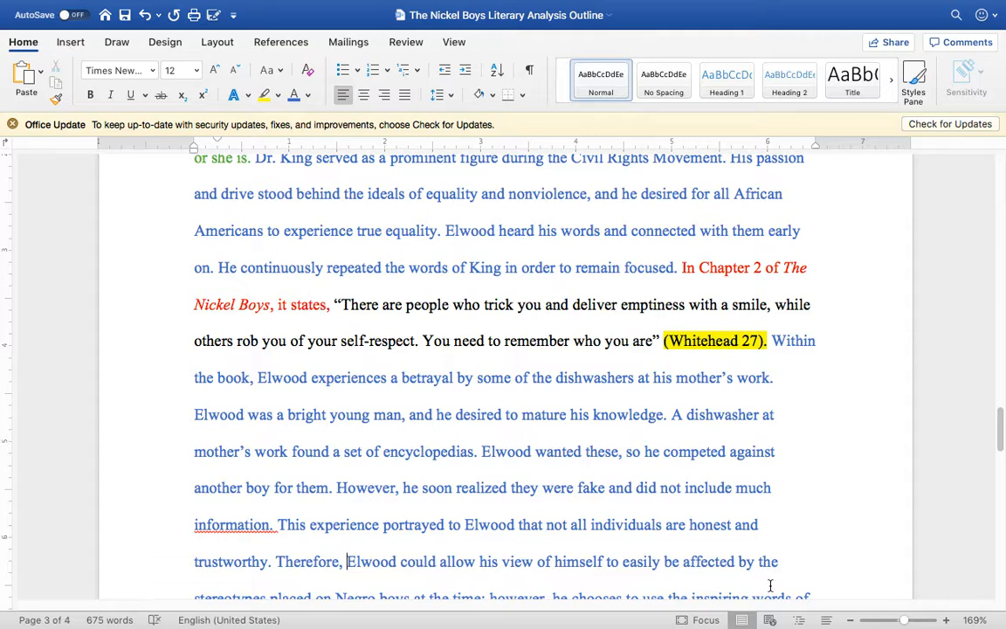
{"action": "type", "text": " he neede"}
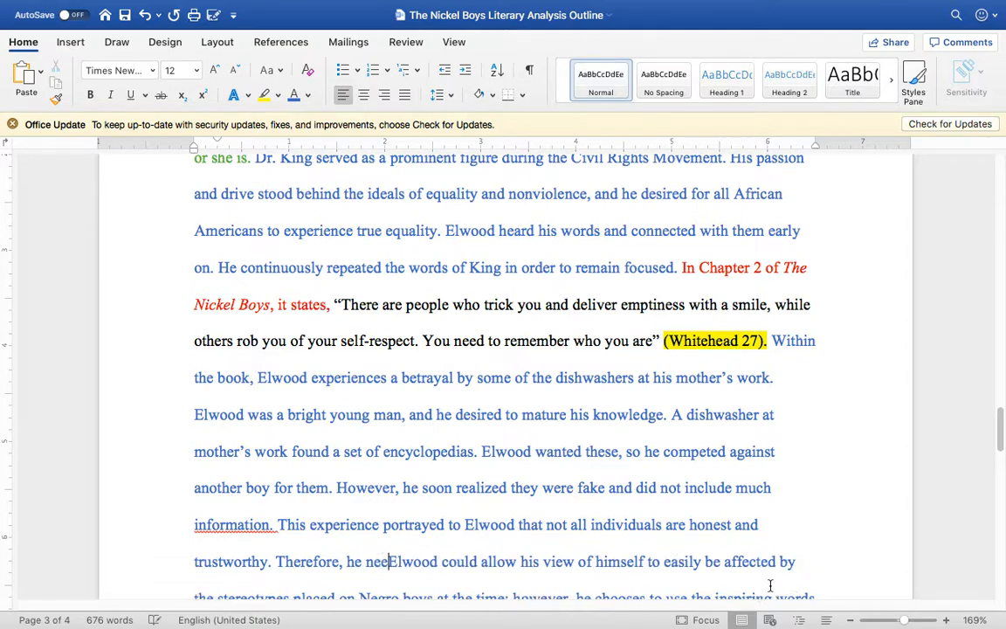
{"action": "type", "text": "d to "}
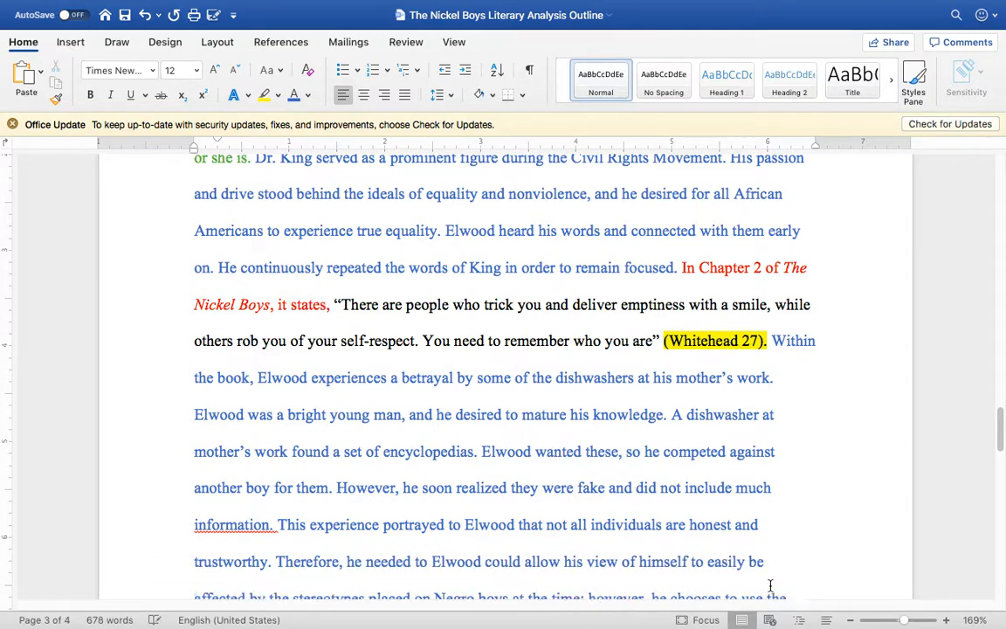
{"action": "type", "text": "beware of"}
{"action": "type", "text": " what"}
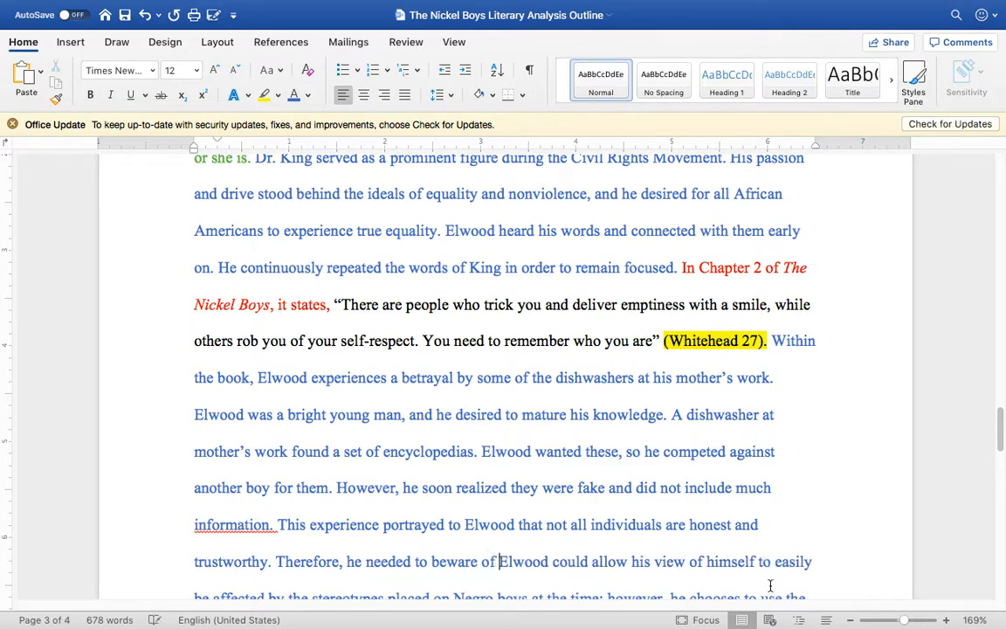
{"action": "type", "text": " others'"}
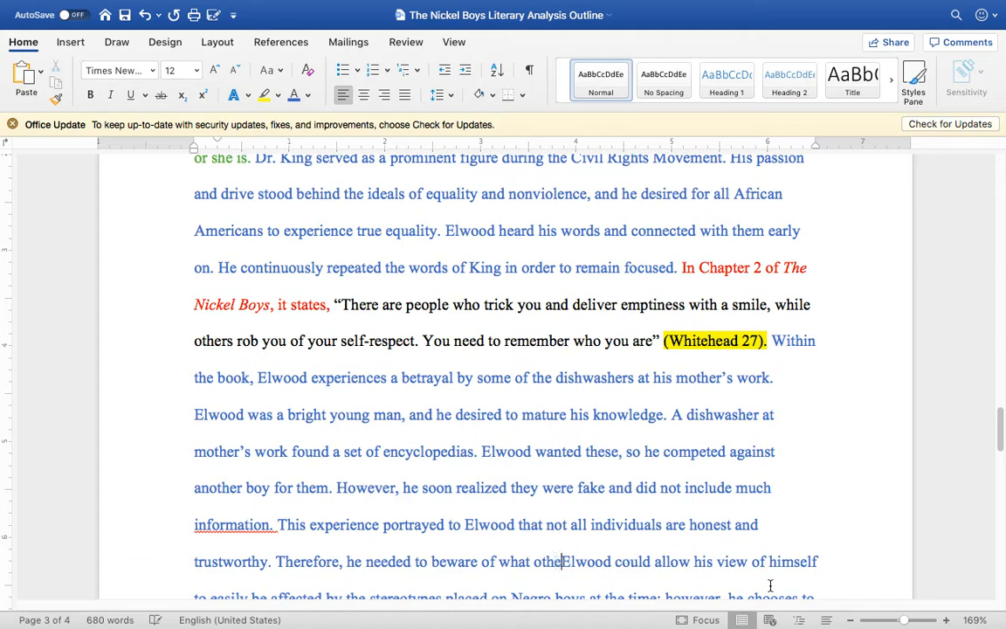
{"action": "type", "text": " true intenti"}
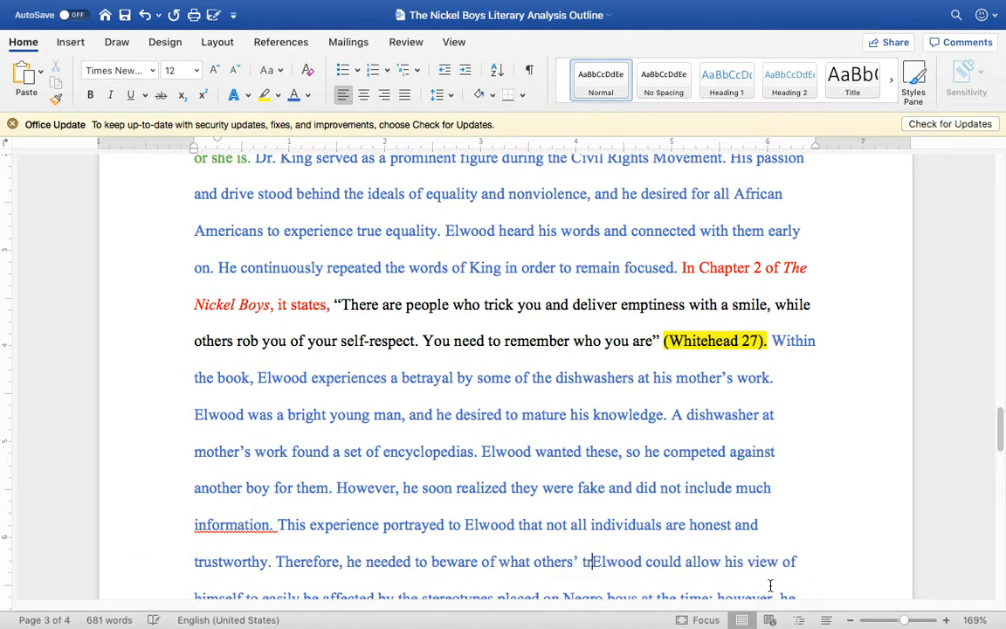
{"action": "type", "text": "ons are."}
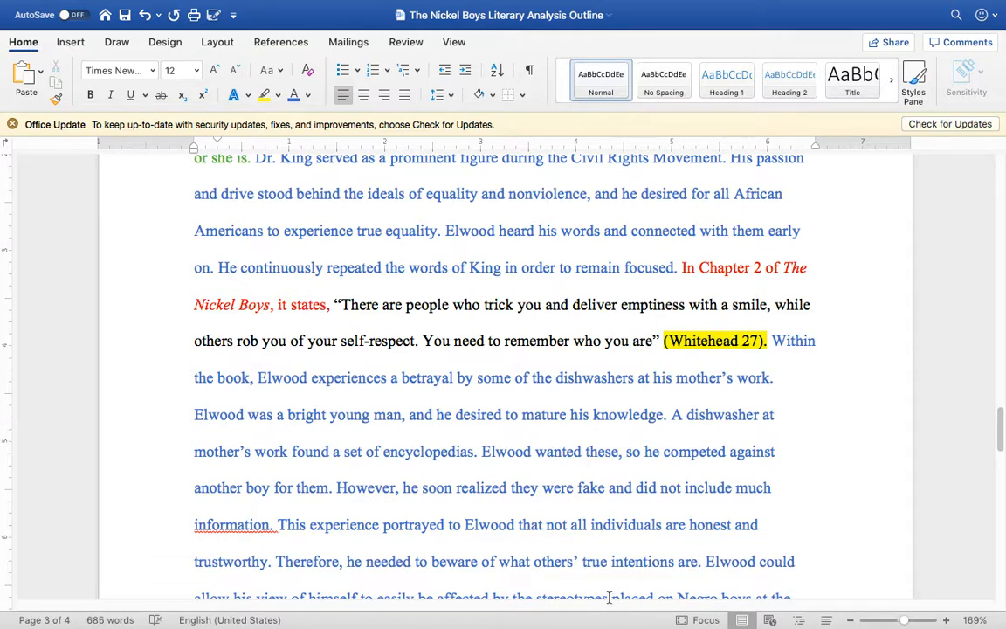
Step: Begin a sentence after "intentions are." with "Instead of allowing this event to make him feel silly or naieve, he"
{"action": "scroll", "coordinate": [608, 598], "scroll_direction": "down", "scroll_amount": 2}
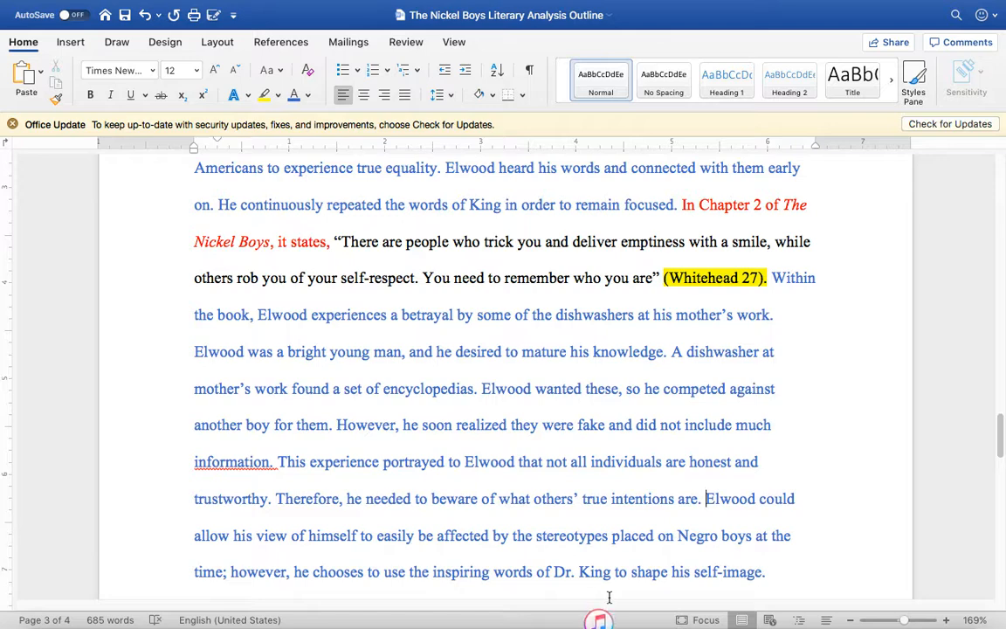
{"action": "type", "text": "Instead "}
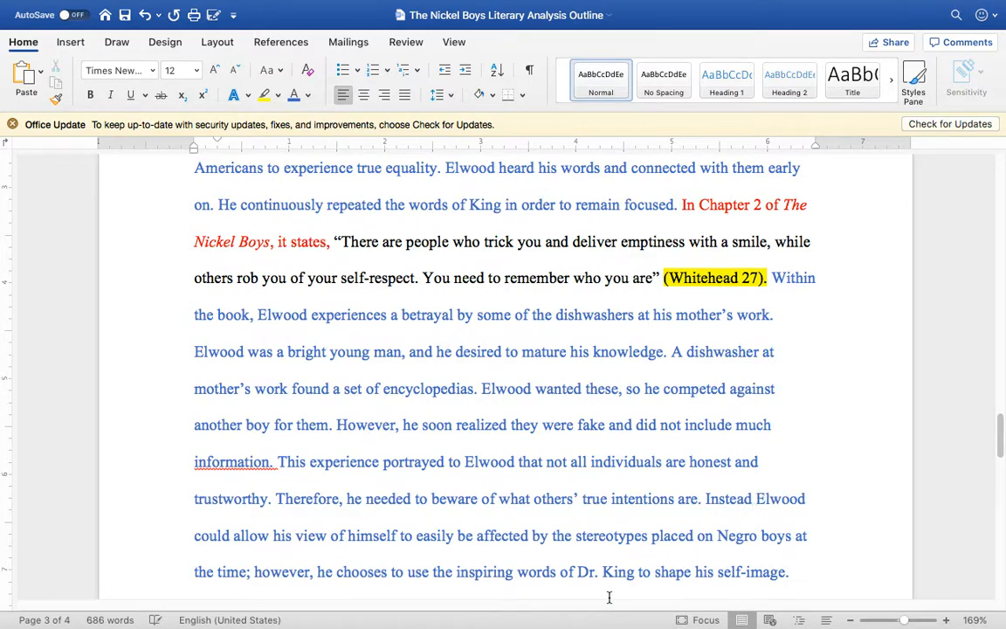
{"action": "type", "text": "of allowing "}
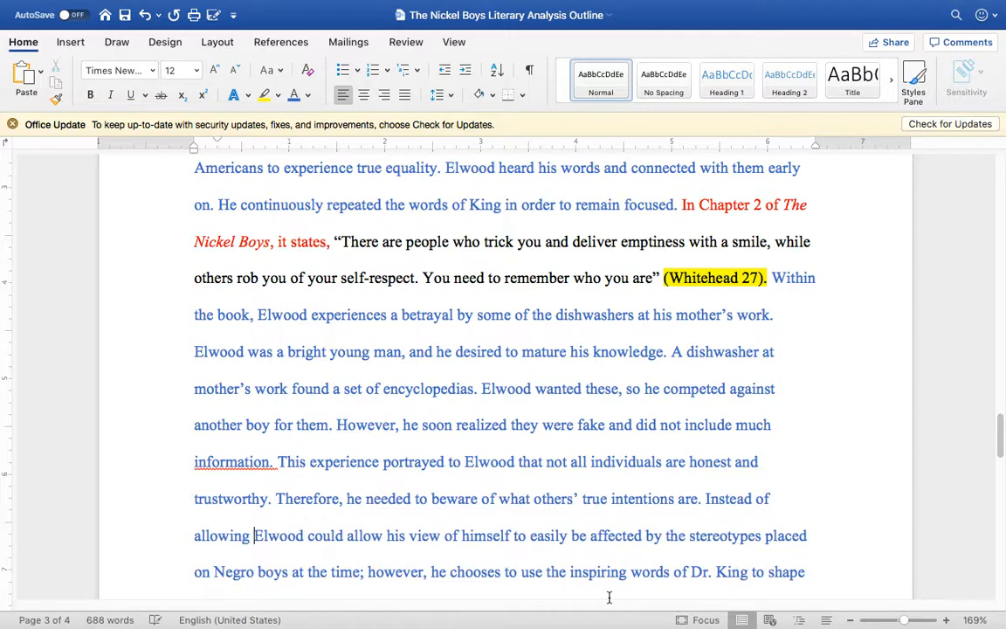
{"action": "type", "text": "this "}
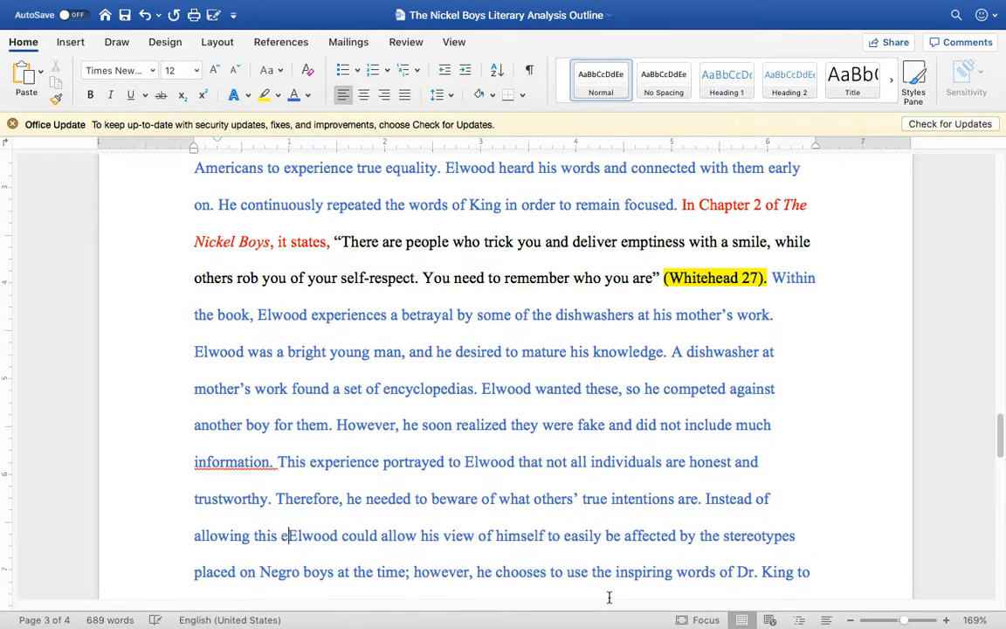
{"action": "type", "text": "event "}
{"action": "type", "text": "to make him "}
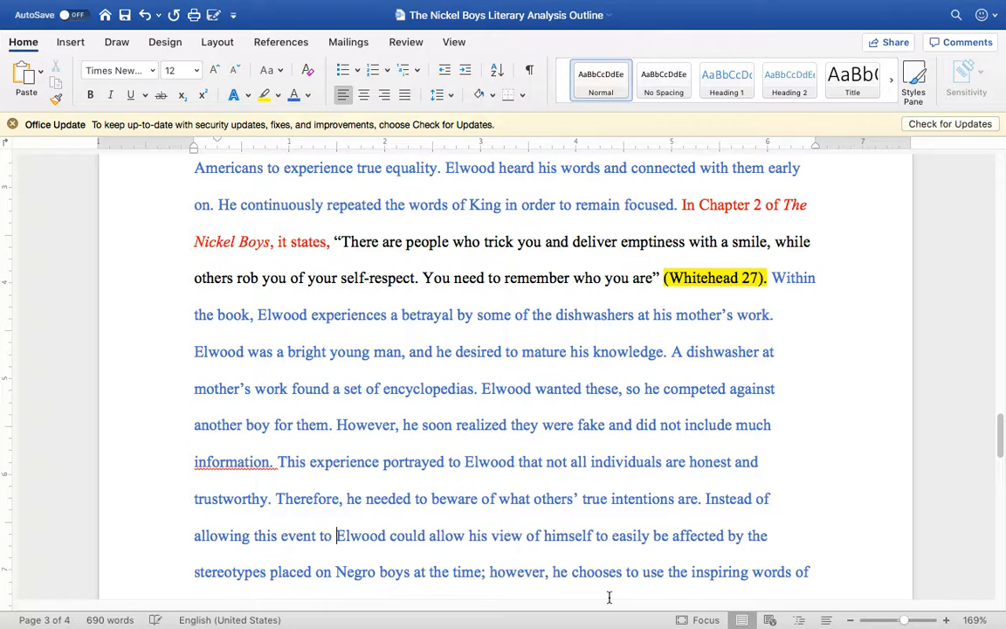
{"action": "type", "text": "feel silly "}
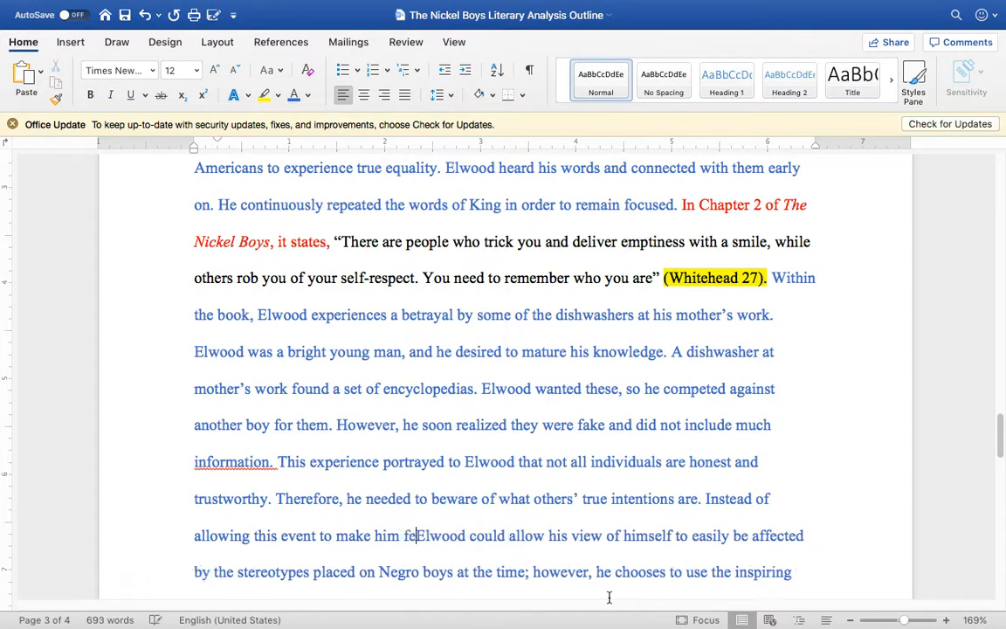
{"action": "type", "text": "or ne"}
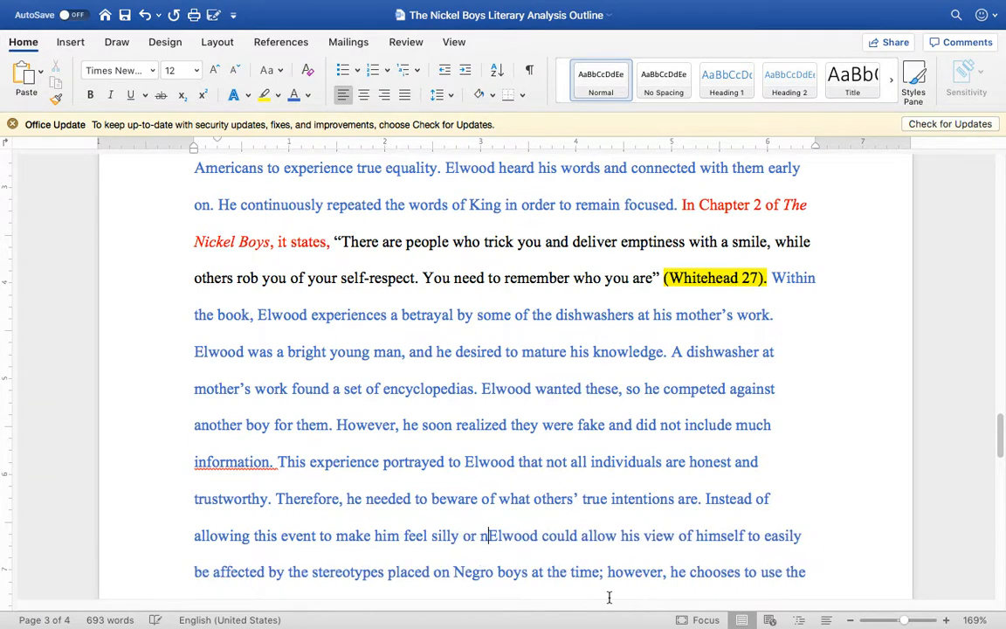
{"action": "type", "text": "ieve, h"}
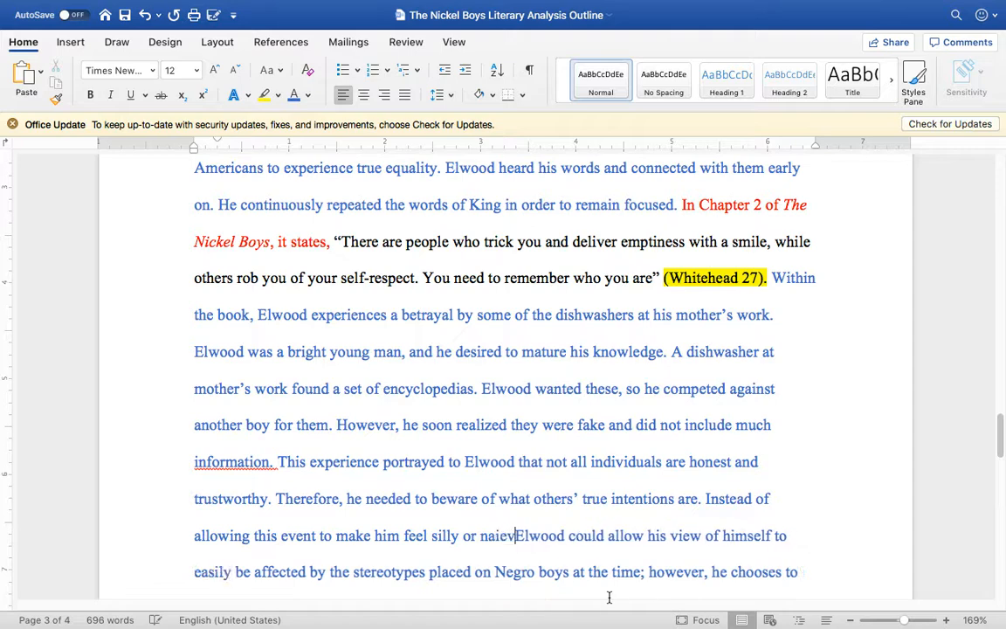
{"action": "type", "text": "e"}
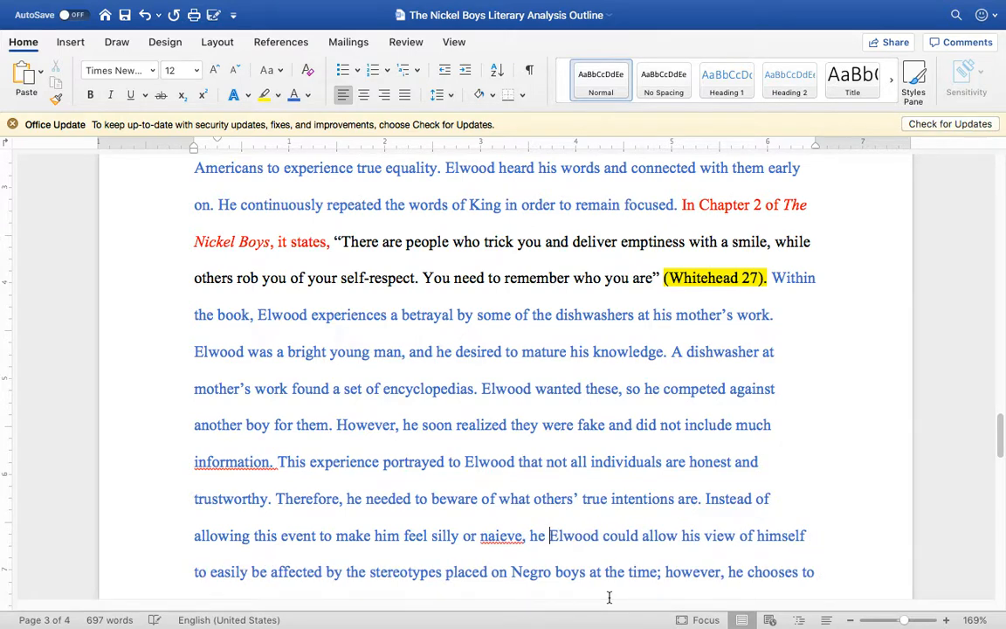
Step: Correct the misspelled word "naieve" to the suggested spelling "naive"
{"action": "right_click", "coordinate": [501, 538]}
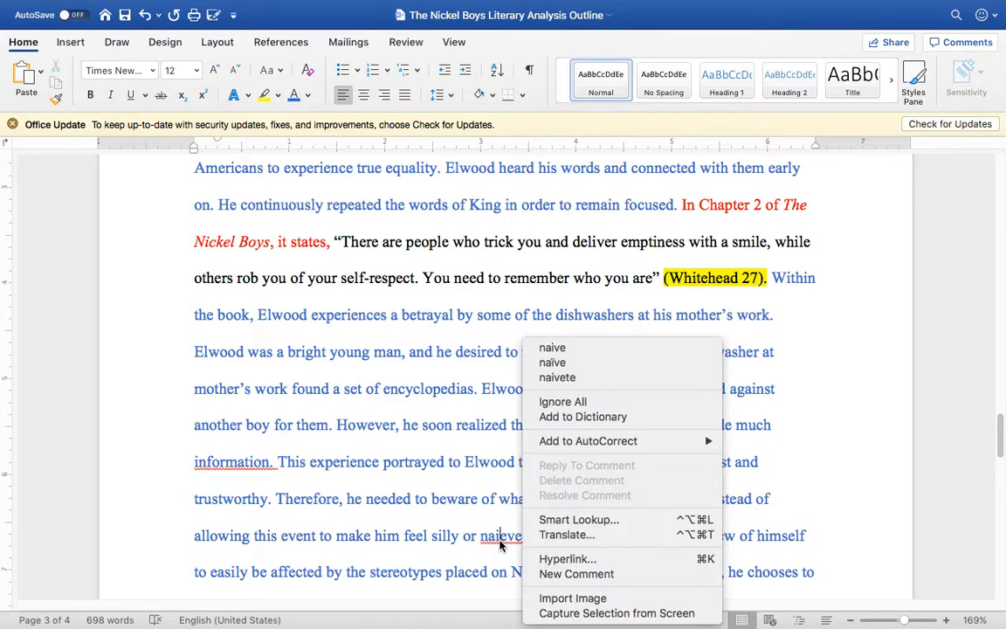
{"action": "left_click", "coordinate": [577, 345]}
{"action": "right_click", "coordinate": [504, 482]}
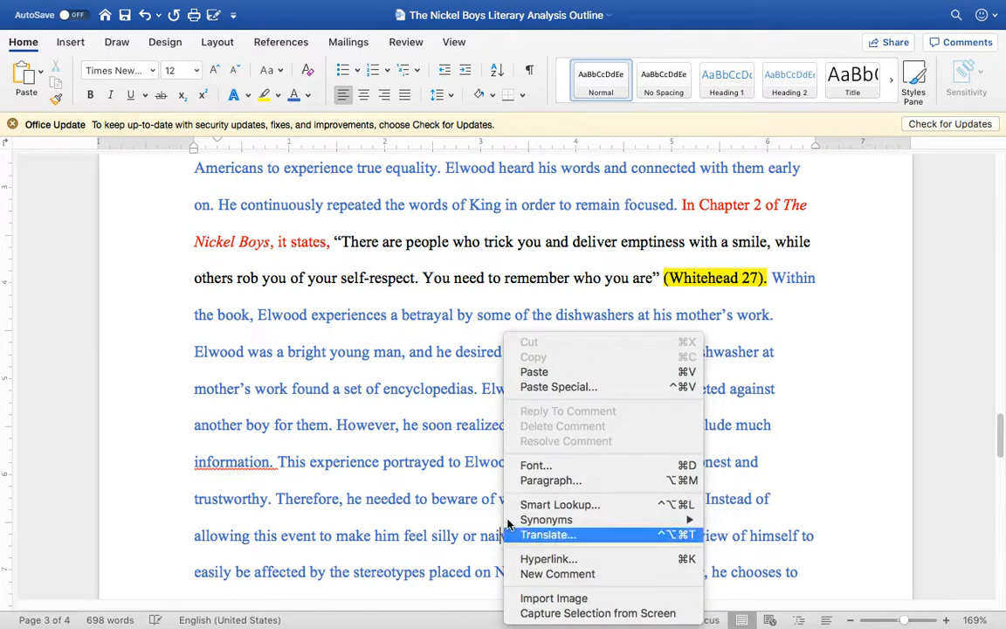
{"action": "left_click", "coordinate": [444, 572]}
Step: Continue the sentence after "naive, he" with "allowed it to be a lesson in reality"
{"action": "left_click", "coordinate": [539, 537]}
{"action": "mouse_move", "coordinate": [539, 627]}
{"action": "type", "text": "u"}
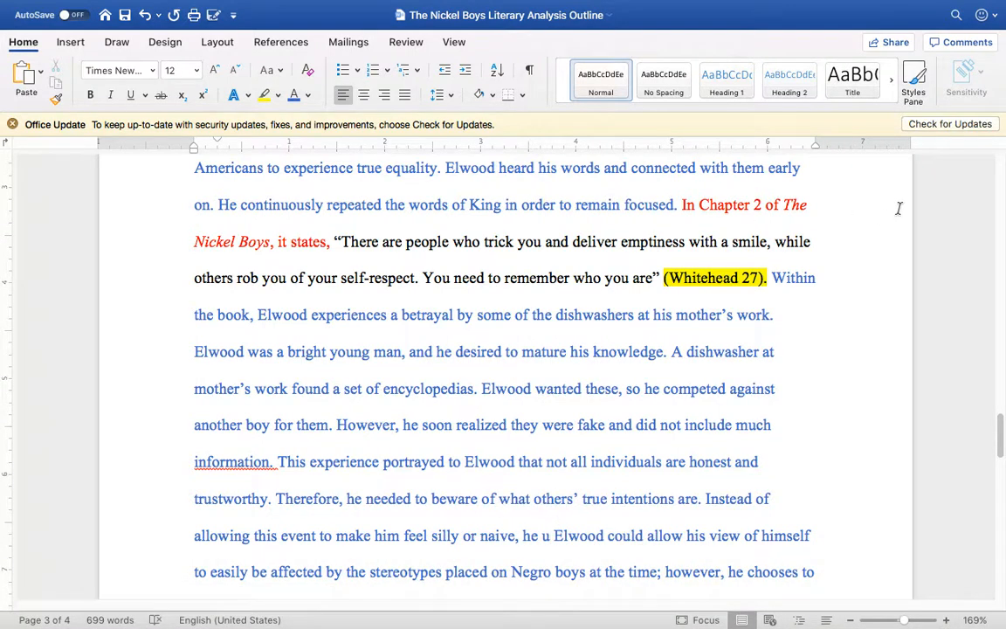
{"action": "key", "text": "BackSpace"}
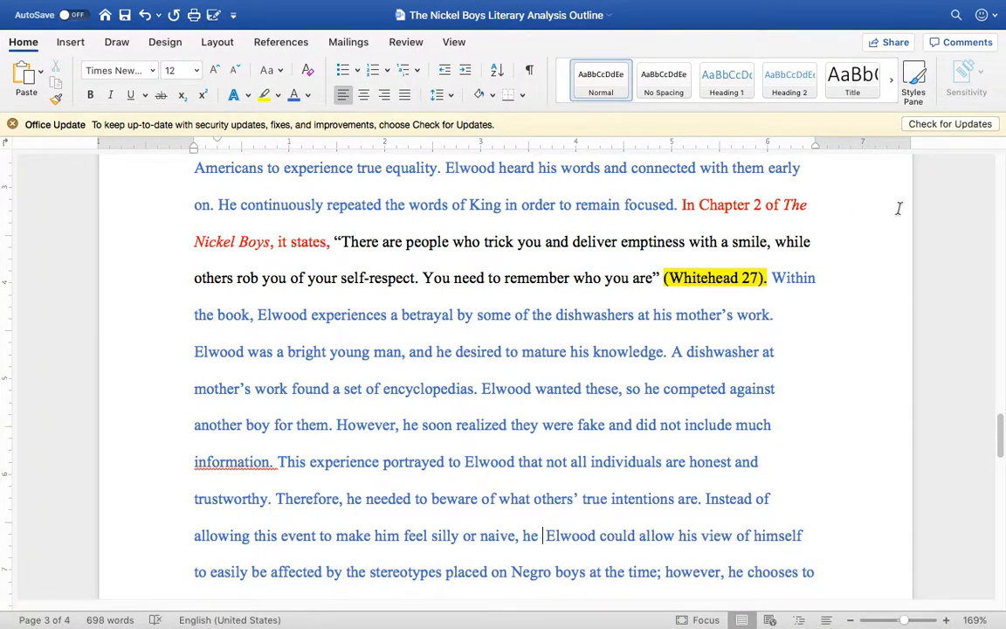
{"action": "type", "text": "allowed it t"}
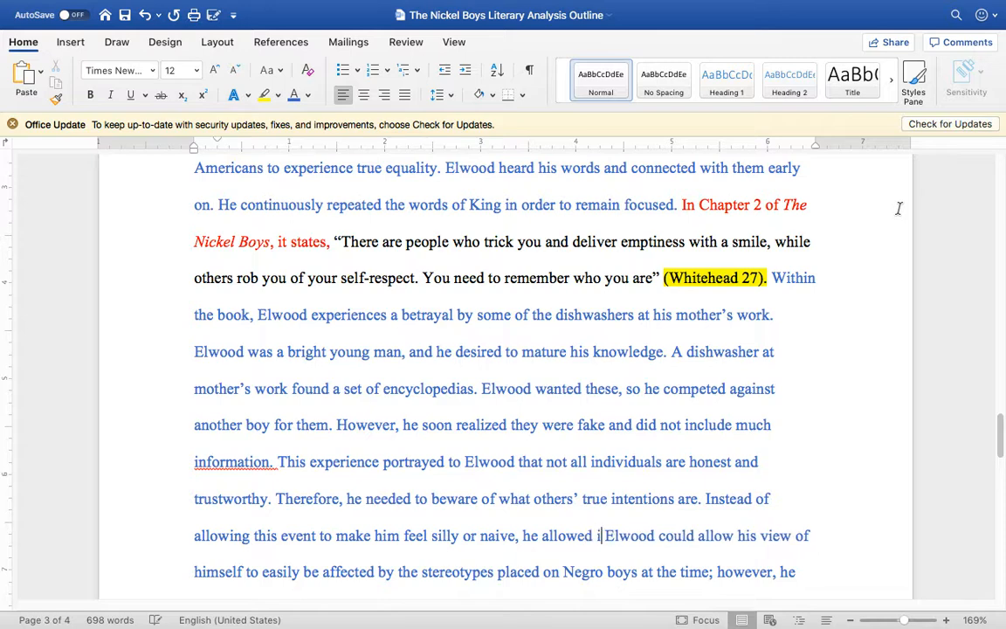
{"action": "type", "text": "o be a lesso"}
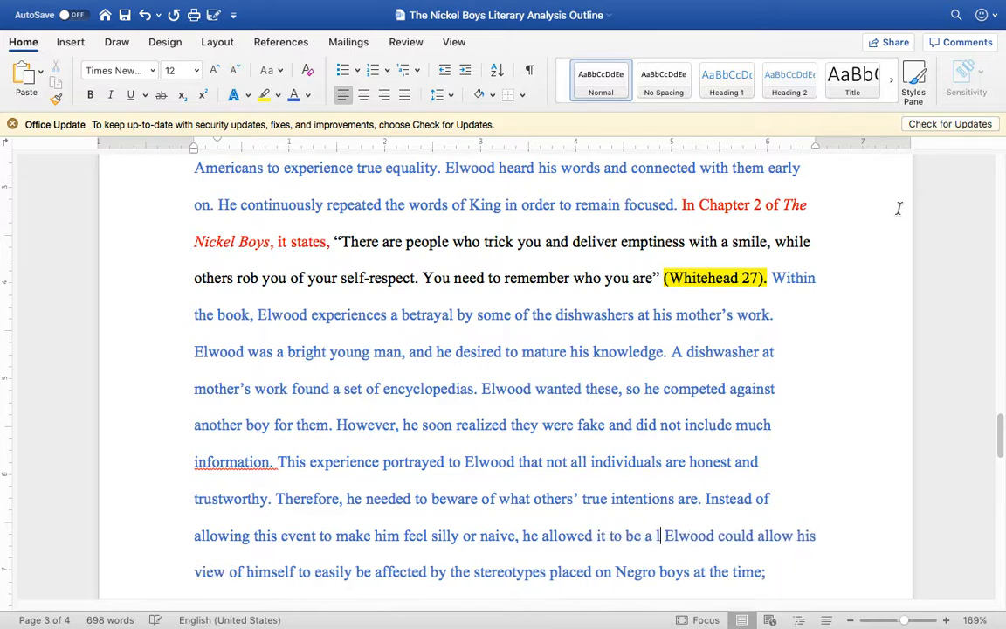
{"action": "type", "text": "n  in reality"}
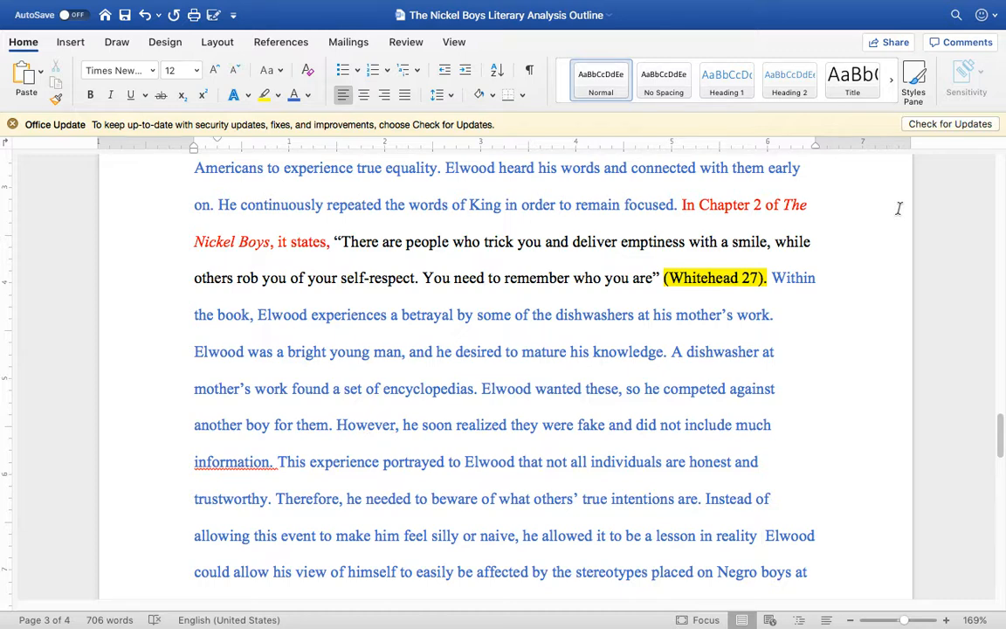
Step: Continue the sentence after "a lesson in reality" with ", concerning how individuals will use"
{"action": "key", "text": "BackSpace"}
{"action": "type", "text": ", conc"}
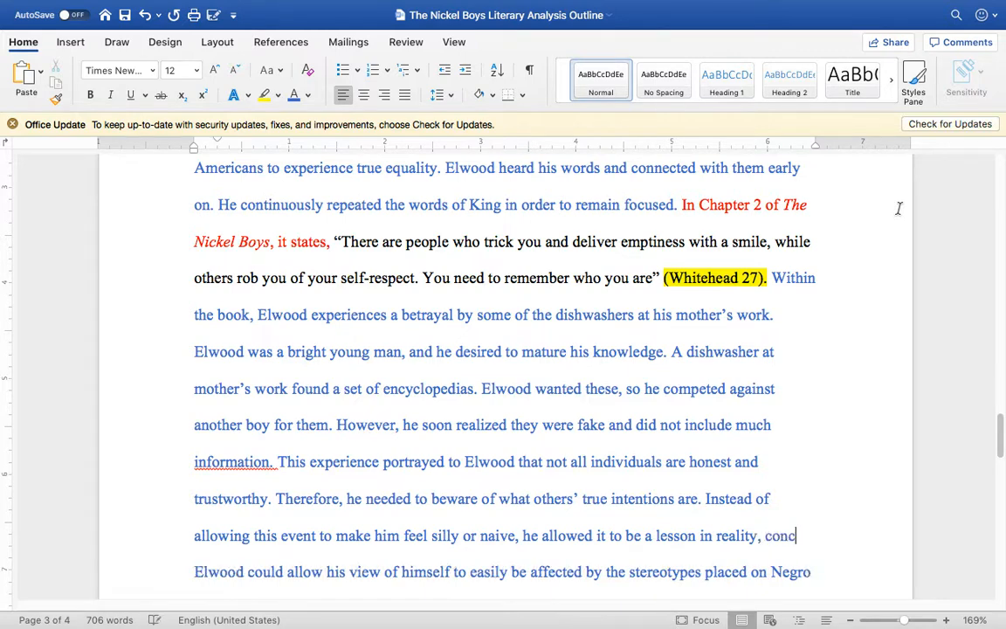
{"action": "type", "text": "erning how individu"}
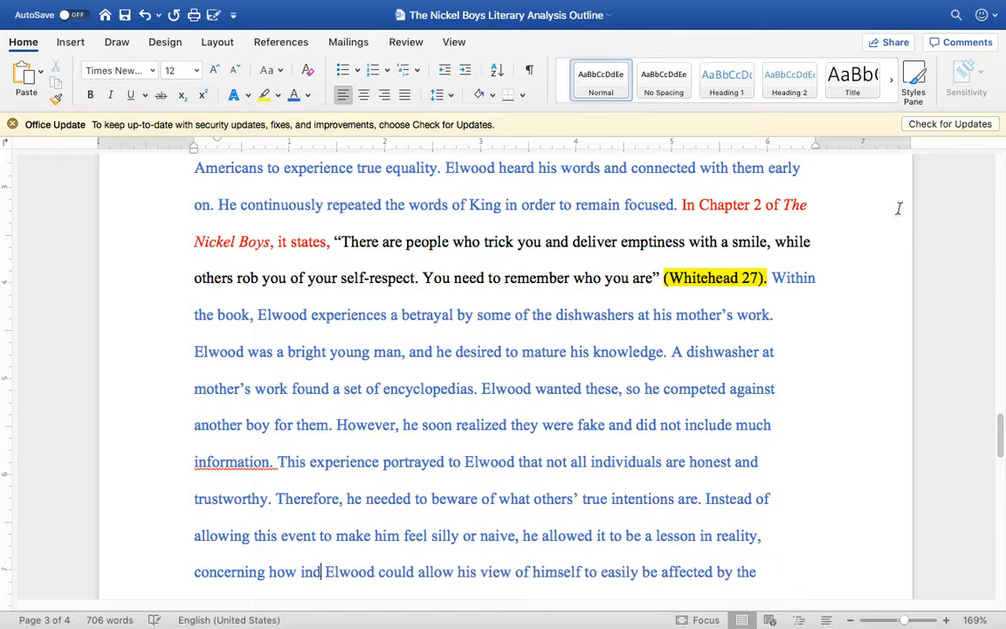
{"action": "type", "text": "als will use y"}
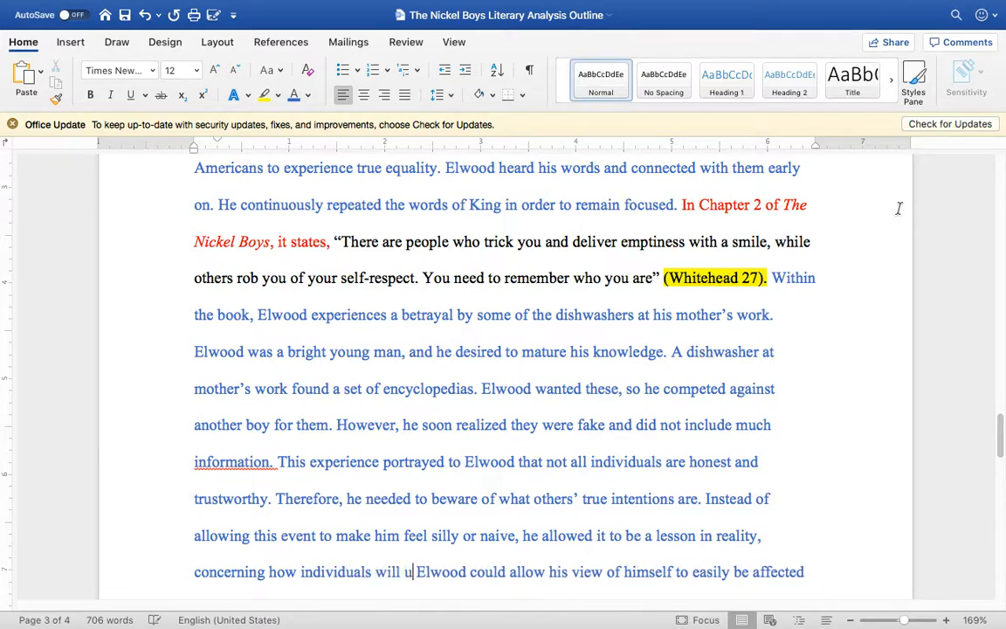
{"action": "type", "text": "ou"}
{"action": "key", "text": "BackSpace"}
{"action": "key", "text": "BackSpace"}
{"action": "key", "text": "BackSpace"}
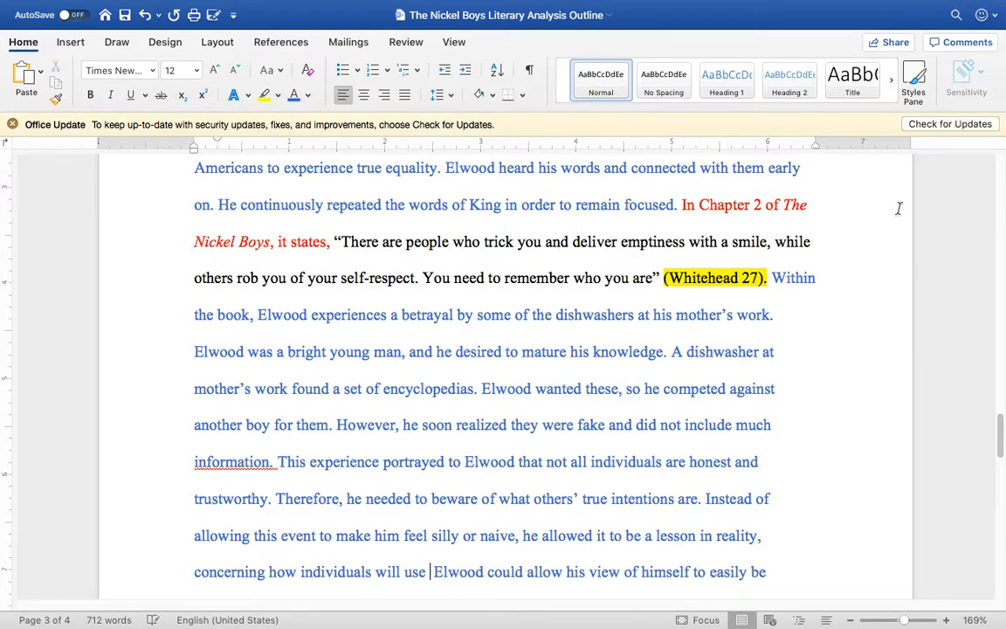
Step: Finish the sentence after "individuals will use" with "others to advance their own work or desires."
{"action": "type", "text": "others "}
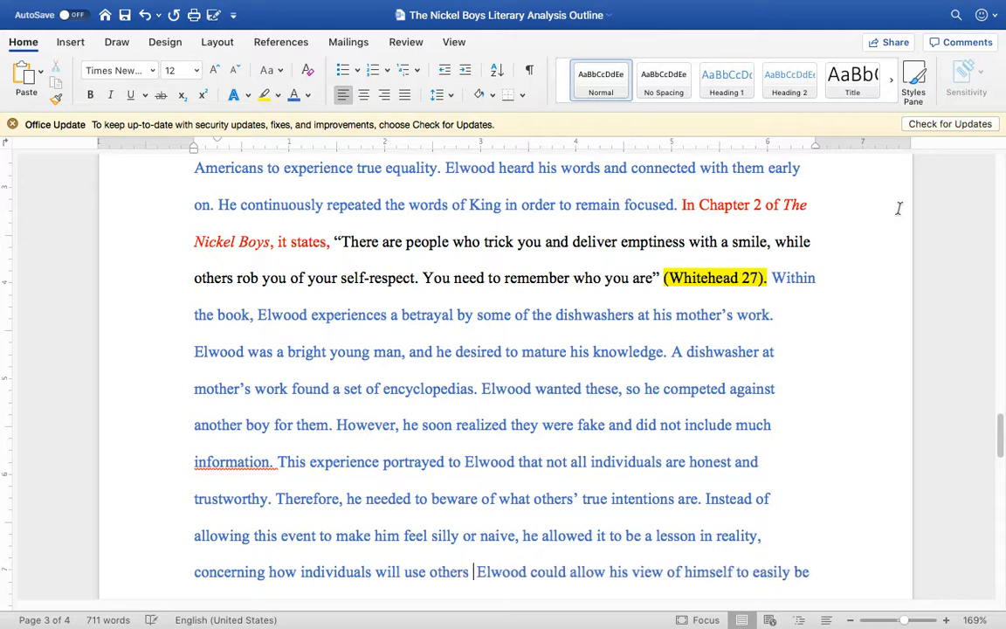
{"action": "type", "text": "to advance their own "}
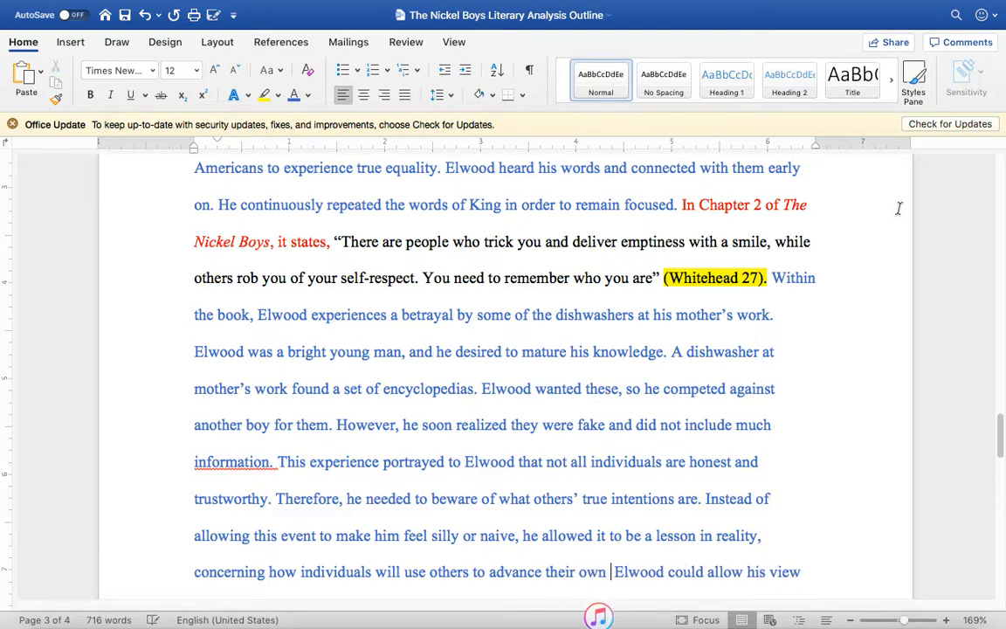
{"action": "type", "text": "work or desi"}
{"action": "type", "text": "res,"}
{"action": "key", "text": "BackSpace"}
{"action": "type", "text": "."}
Step: Clear the proofing flag on "information." and recolor the text from "Within the book" through "information." green
{"action": "scroll", "coordinate": [774, 301], "scroll_direction": "down", "scroll_amount": 2}
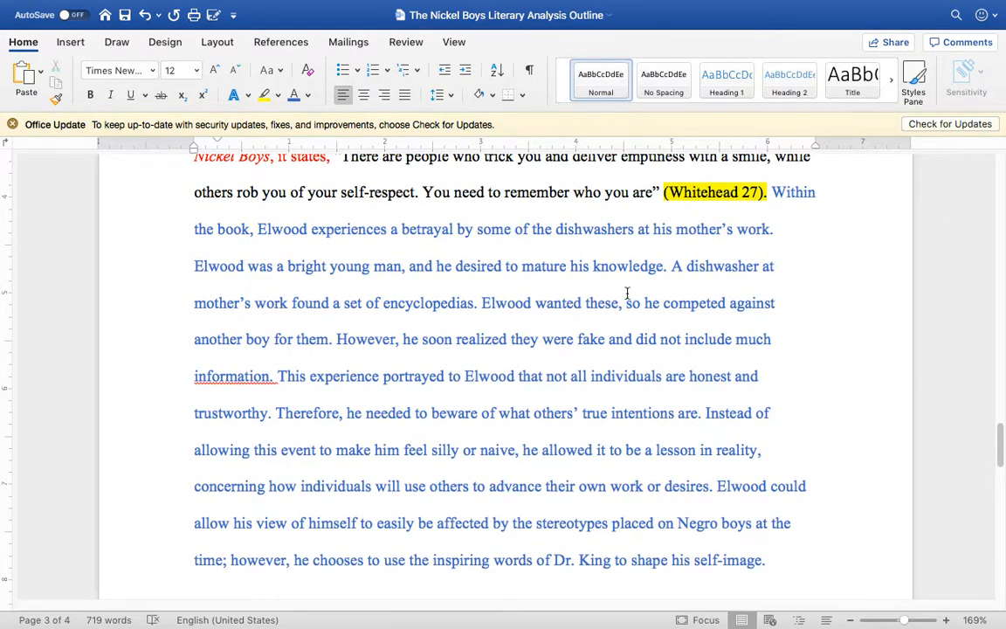
{"action": "right_click", "coordinate": [231, 383]}
{"action": "left_click", "coordinate": [232, 379]}
{"action": "left_click_drag", "start_coordinate": [273, 377], "coordinate": [700, 180]}
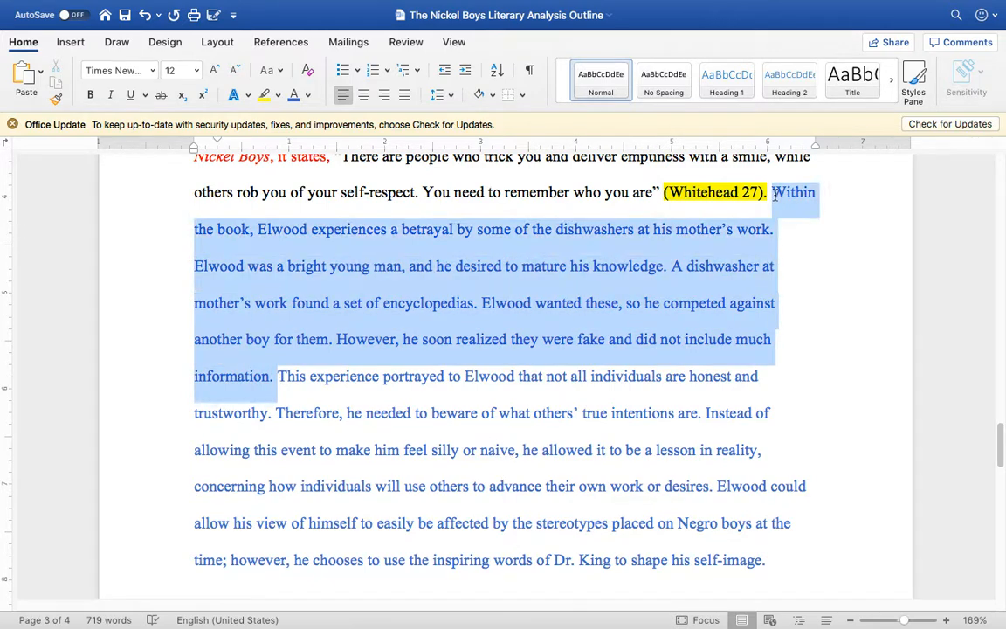
{"action": "left_click", "coordinate": [307, 96]}
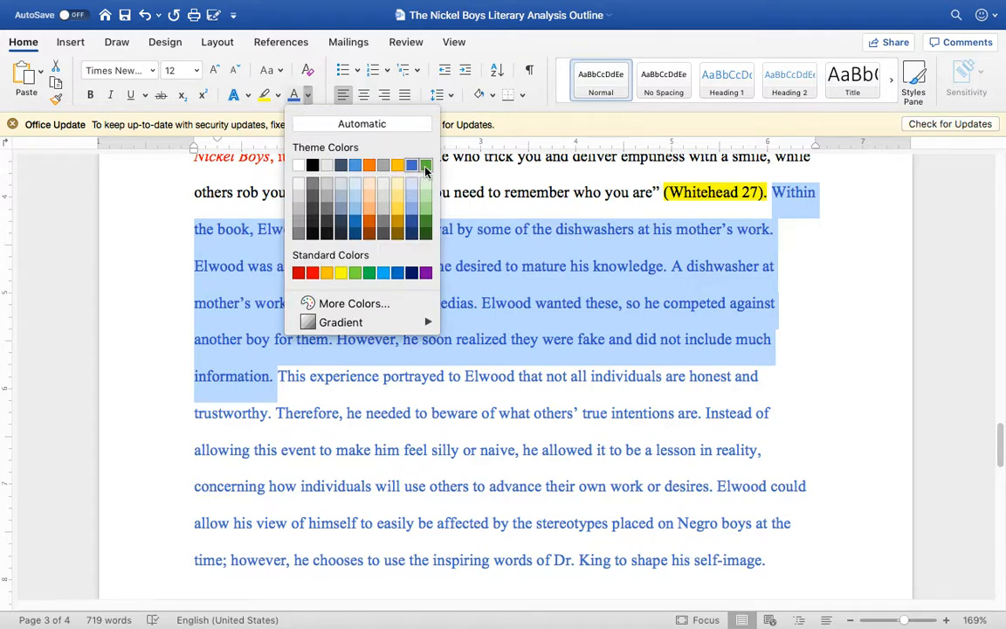
{"action": "left_click", "coordinate": [383, 153]}
{"action": "left_click", "coordinate": [536, 307]}
Step: Change "beware" to "be aware" in the "Therefore, he needed to" sentence
{"action": "scroll", "coordinate": [536, 325], "scroll_direction": "down", "scroll_amount": 3}
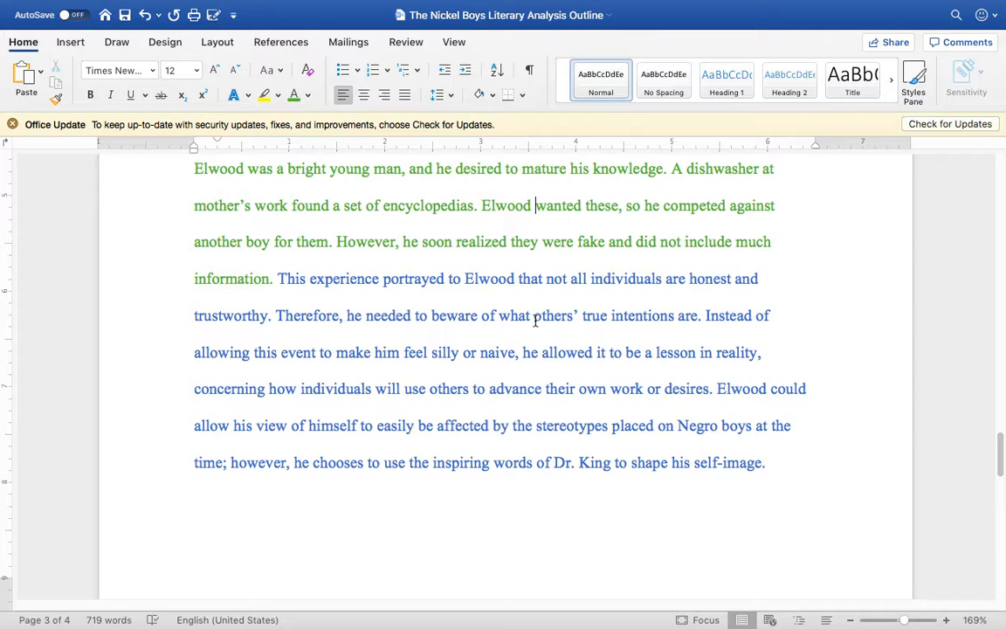
{"action": "left_click", "coordinate": [447, 315]}
{"action": "type", "text": "a"}
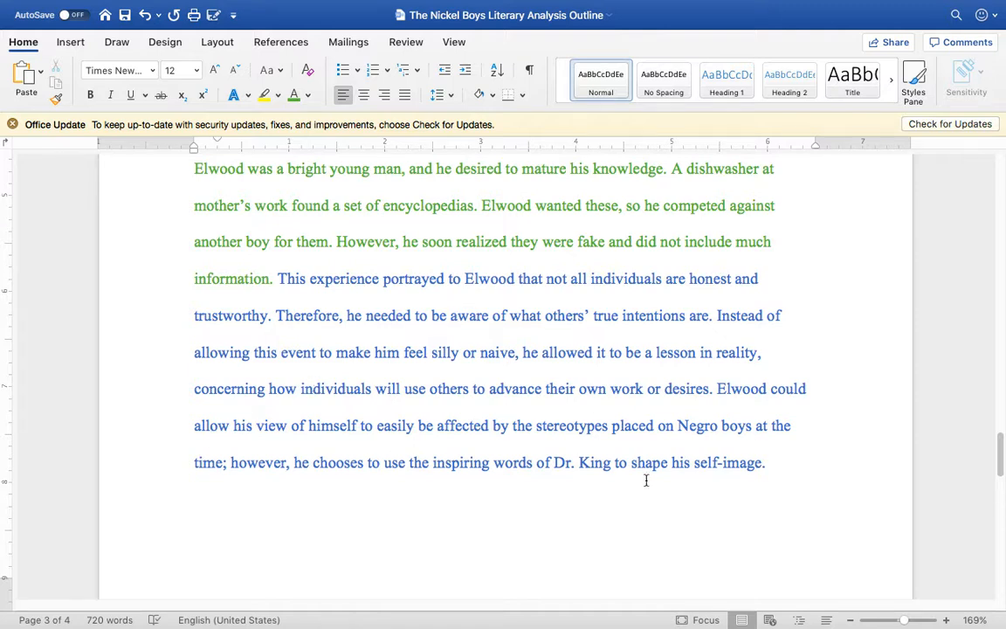
Step: Change "Elwood could allow his view" to "Elwood could have allowed his view"
{"action": "left_click", "coordinate": [193, 425]}
{"action": "type", "text": "have"}
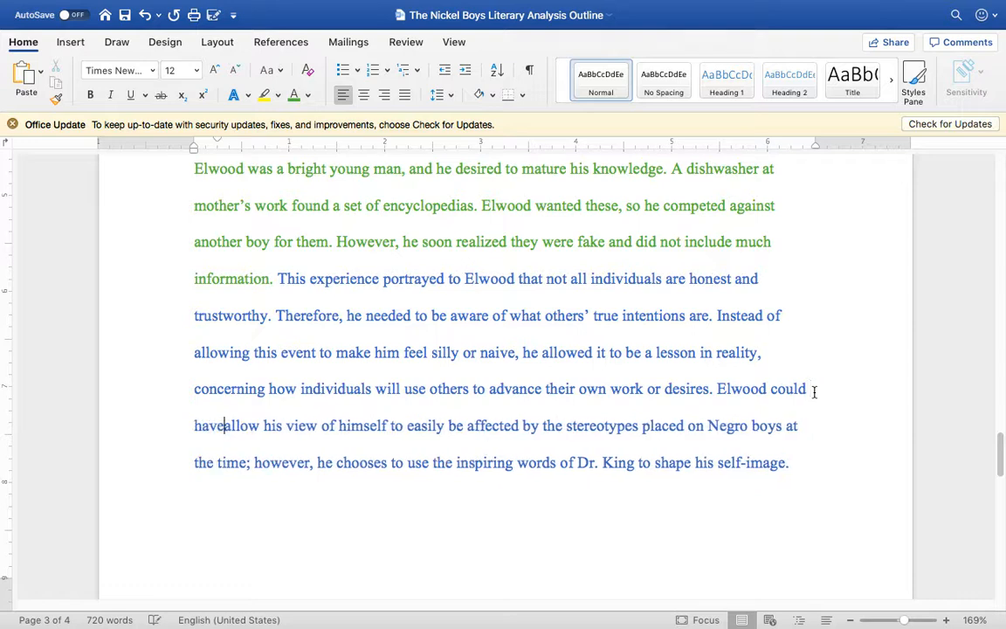
{"action": "left_click", "coordinate": [261, 425]}
{"action": "type", "text": "ed"}
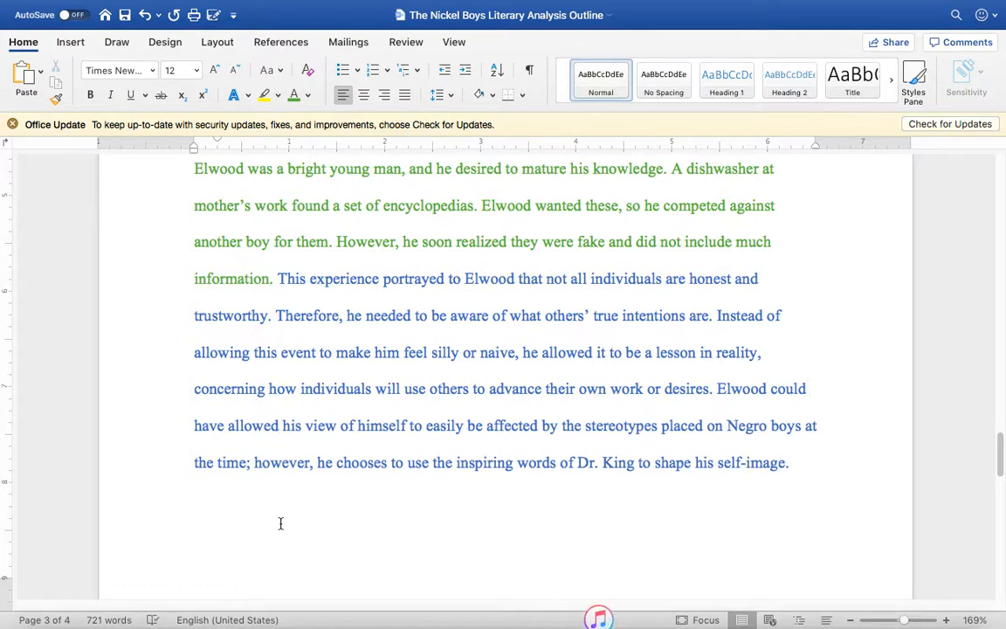
Step: Insert "not only this experience, but also" between "affected by" and "the stereotypes"
{"action": "left_click", "coordinate": [556, 425]}
{"action": "type", "text": "not onl "}
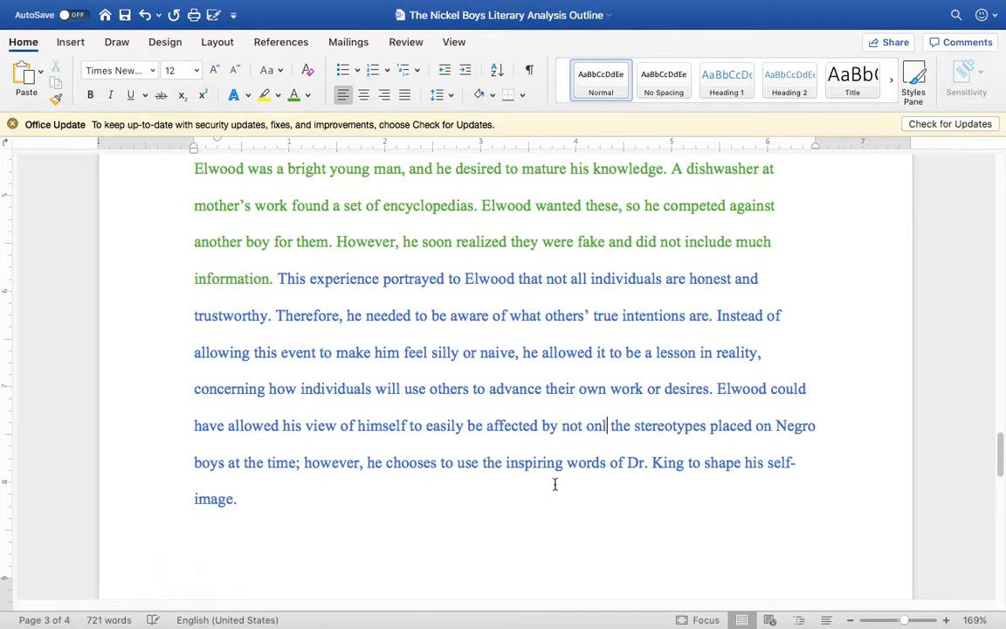
{"action": "type", "text": "y this exp"}
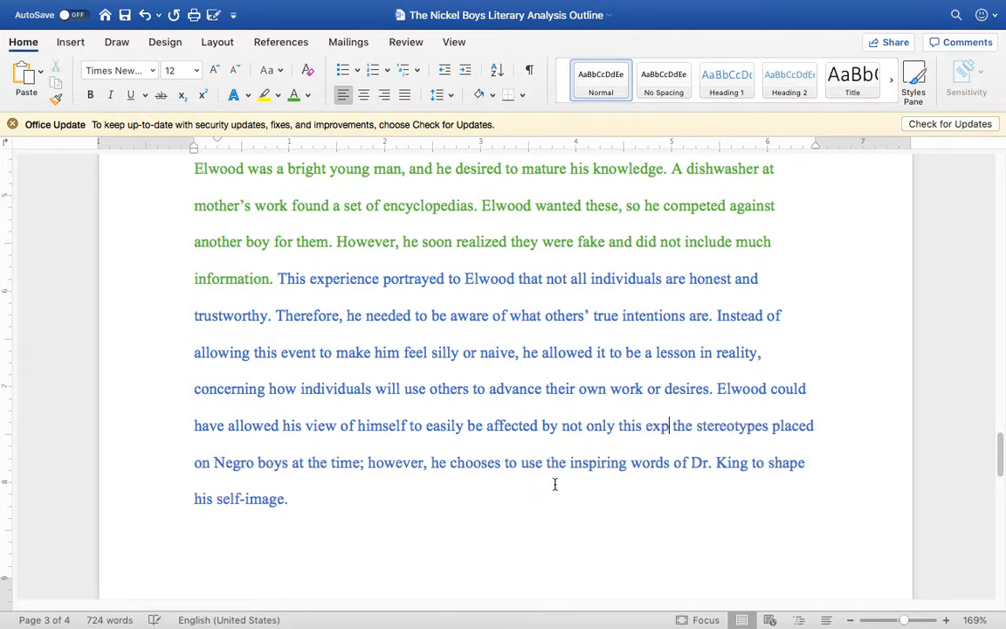
{"action": "type", "text": "erience"}
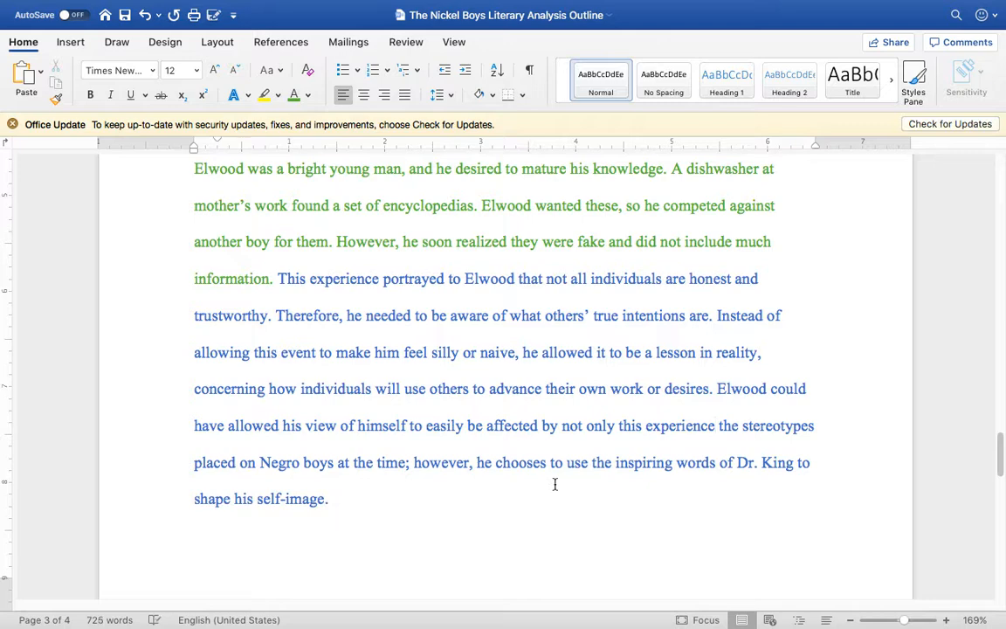
{"action": "type", "text": ", but also"}
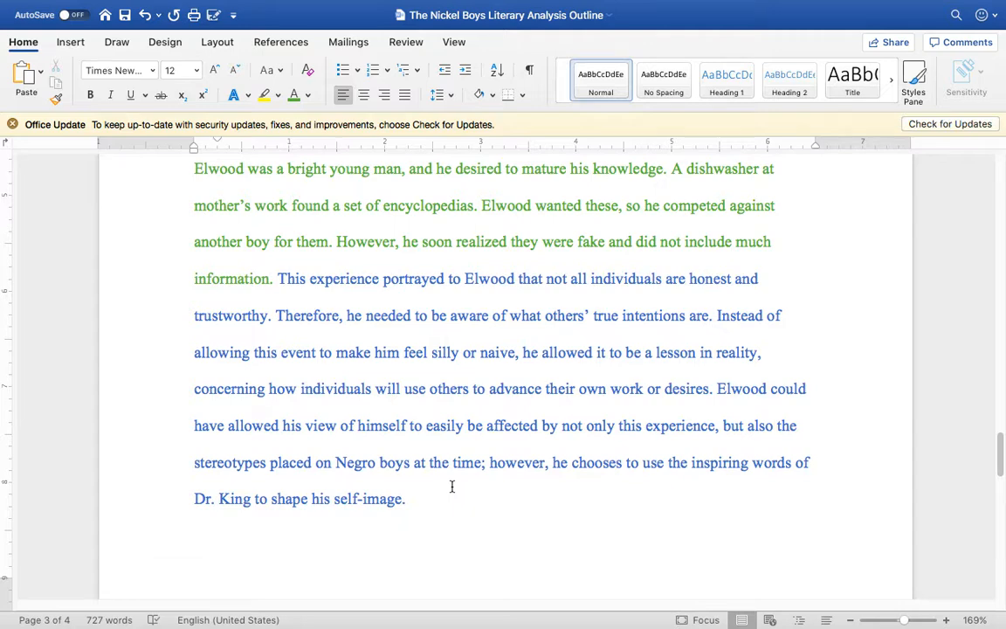
Step: Replace the semicolon after "at the time" with a period and add "For example, Negro boys were not expected to be intellectual or highly intelligent."
{"action": "left_click", "coordinate": [485, 463]}
{"action": "key", "text": "BackSpace"}
{"action": "type", "text": ". For exampl"}
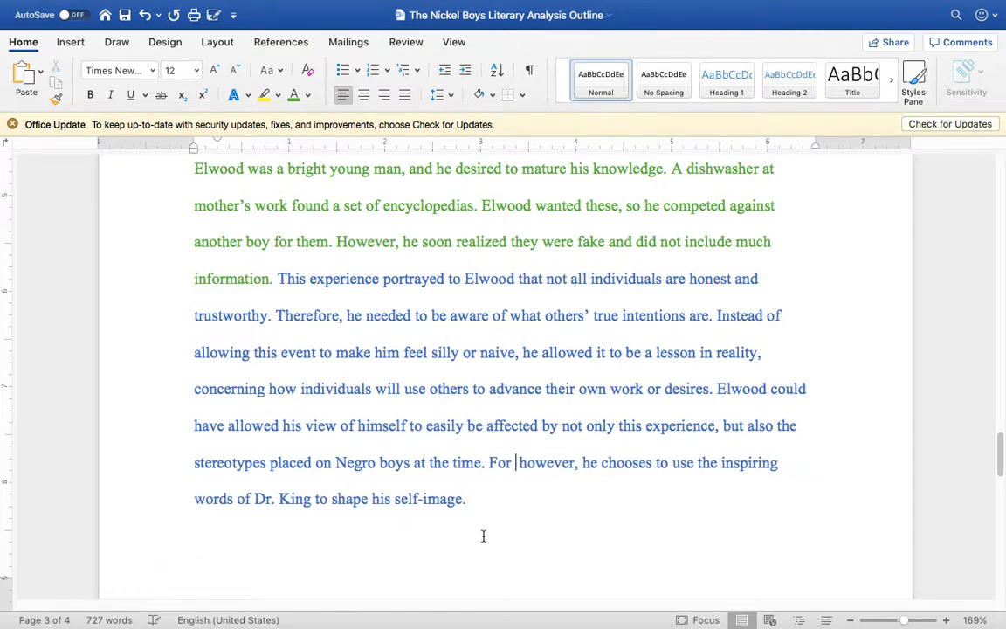
{"action": "type", "text": "e, "}
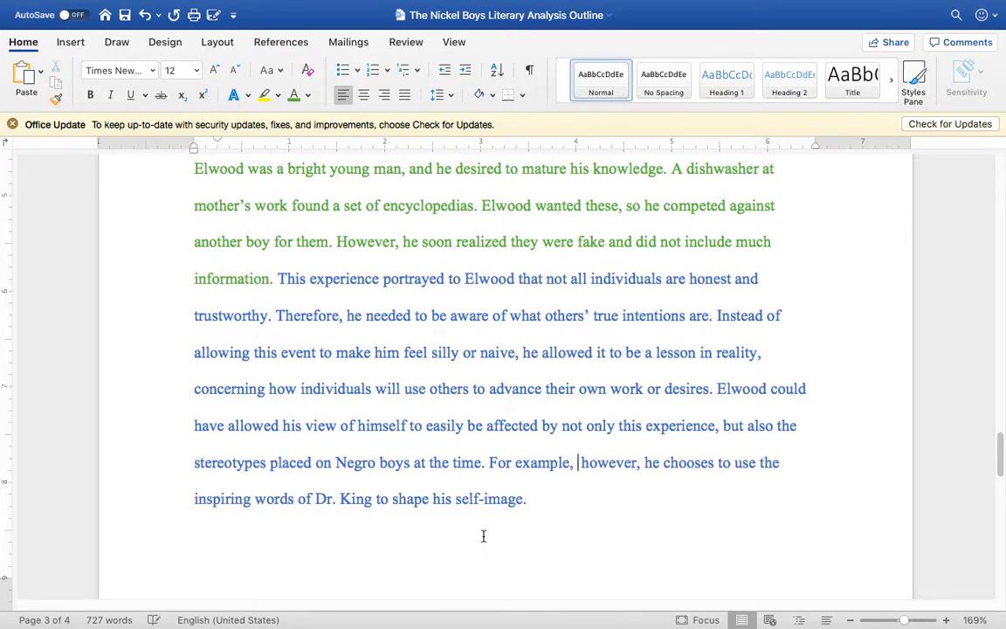
{"action": "type", "text": "Negro boys "}
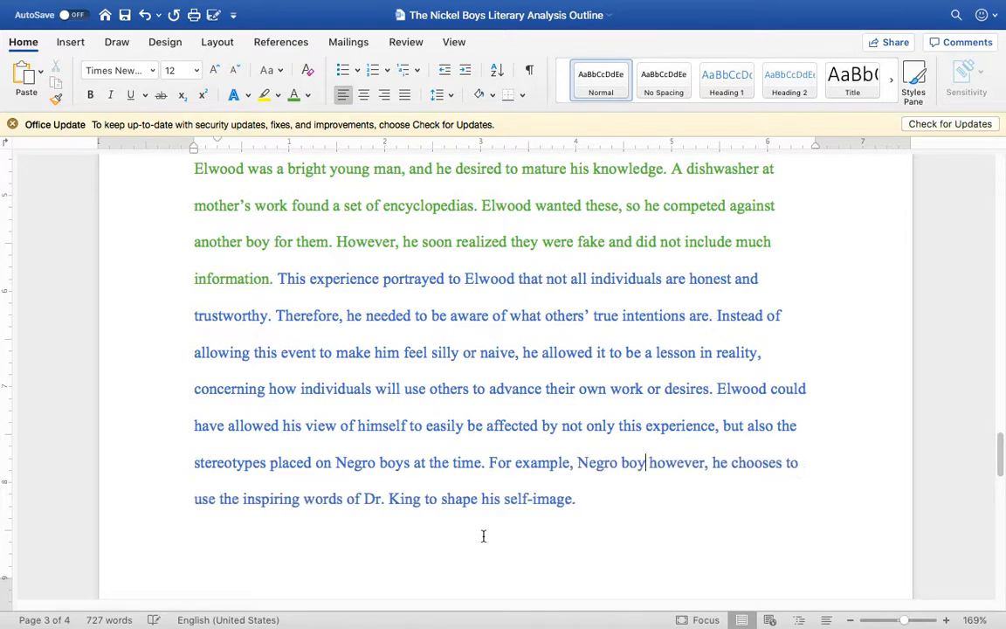
{"action": "type", "text": "were not e"}
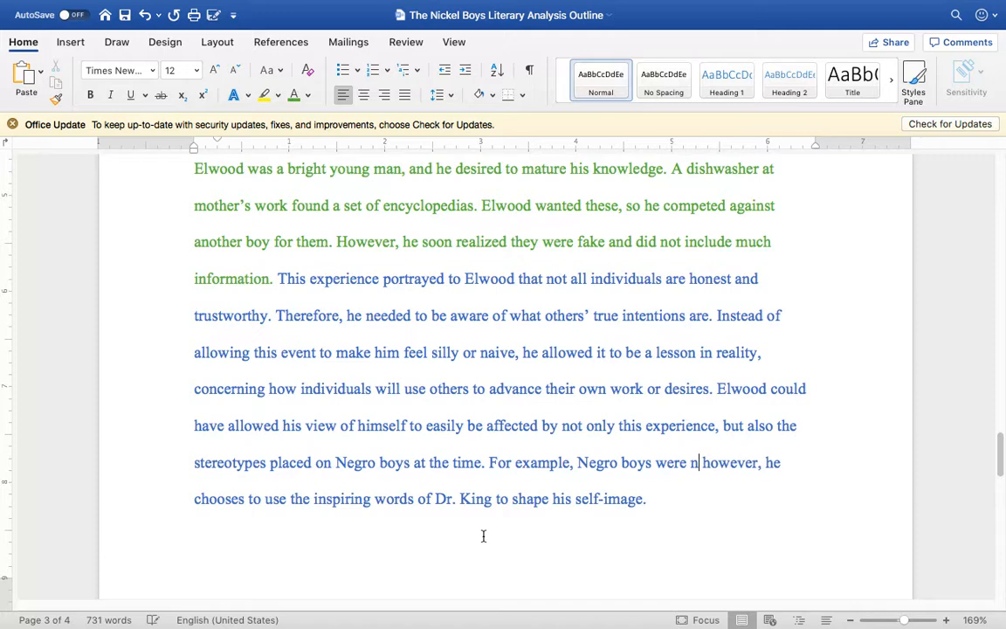
{"action": "type", "text": "xpected to be "}
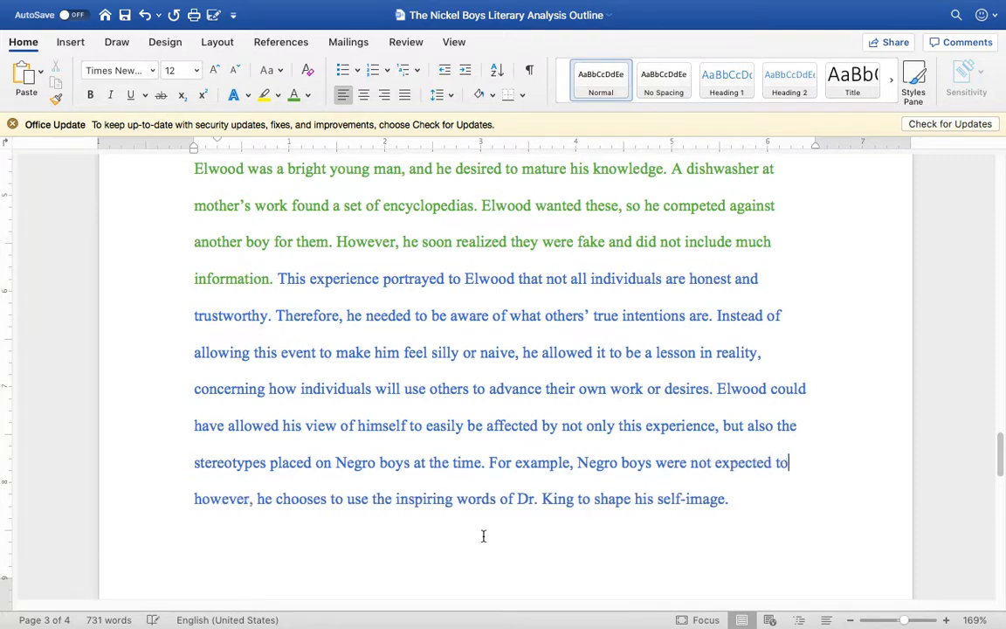
{"action": "type", "text": "intellectual"}
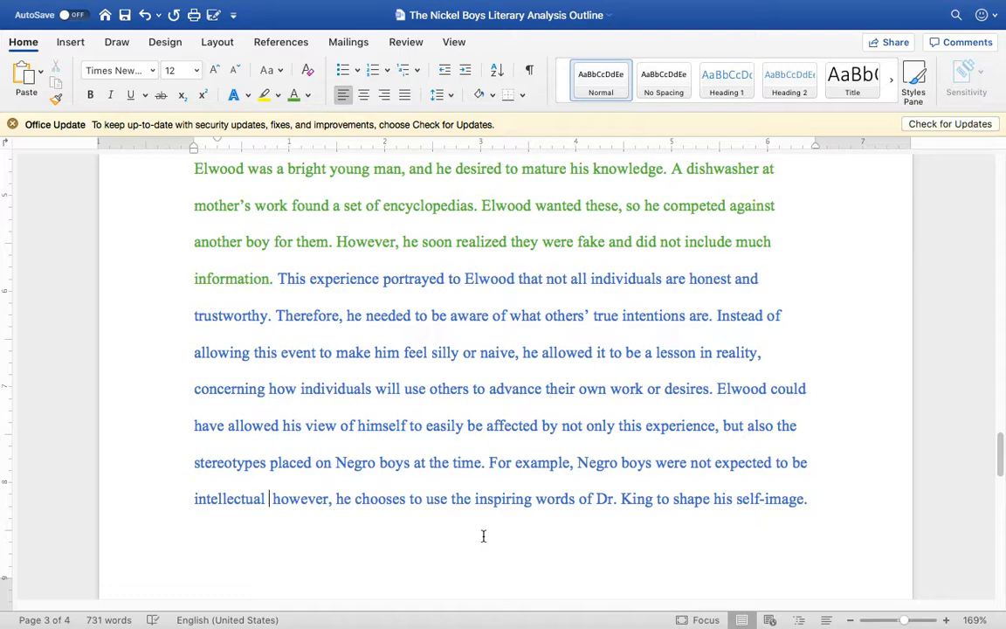
{"action": "type", "text": " or highly in"}
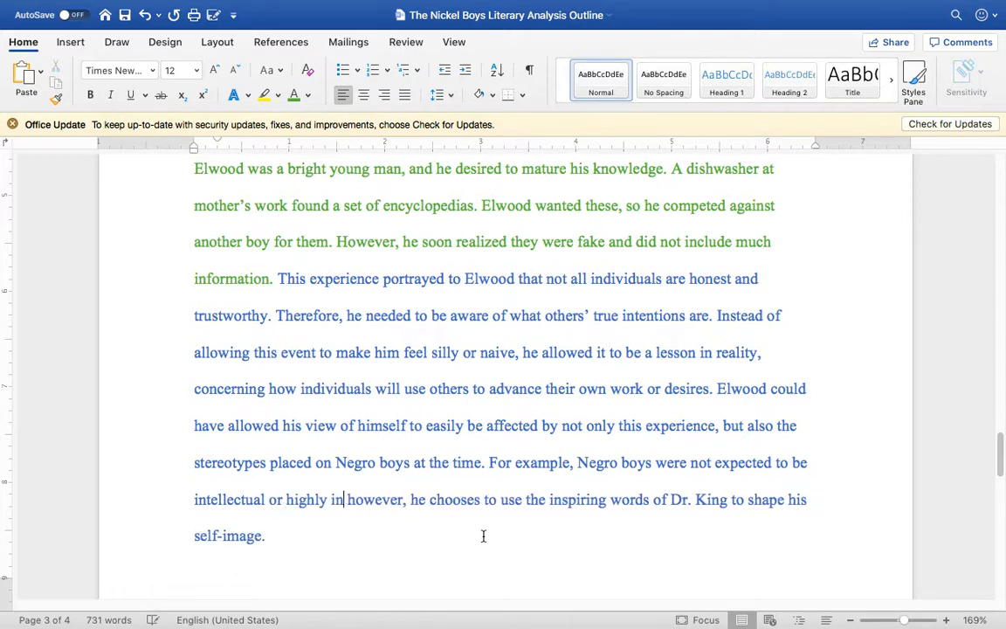
{"action": "type", "text": "telligent."}
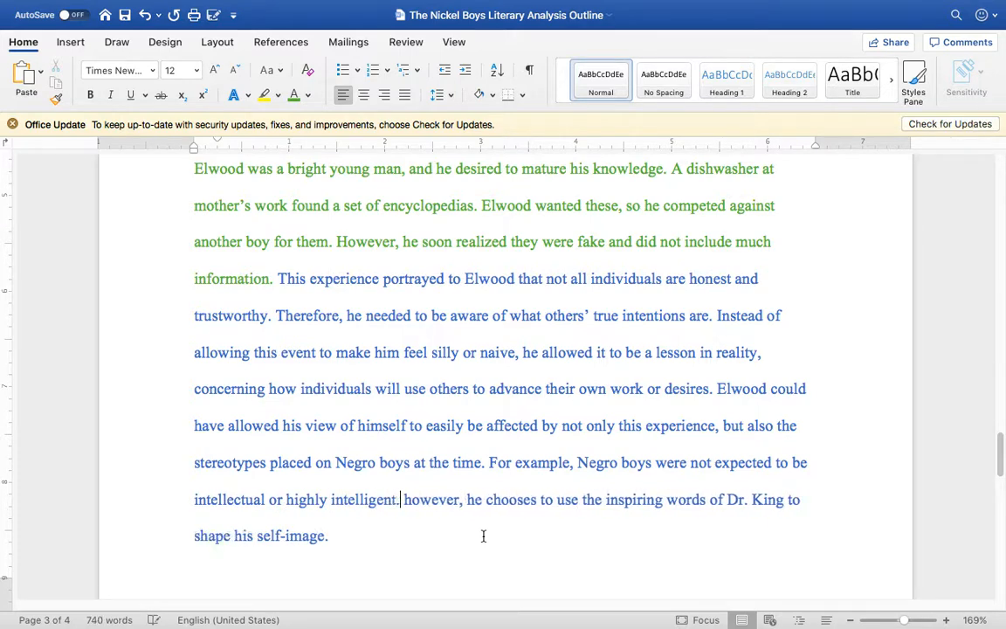
Step: Capitalize "However" as the start of the last sentence and insert "continually" before "use the inspiring words"
{"action": "type", "text": "H"}
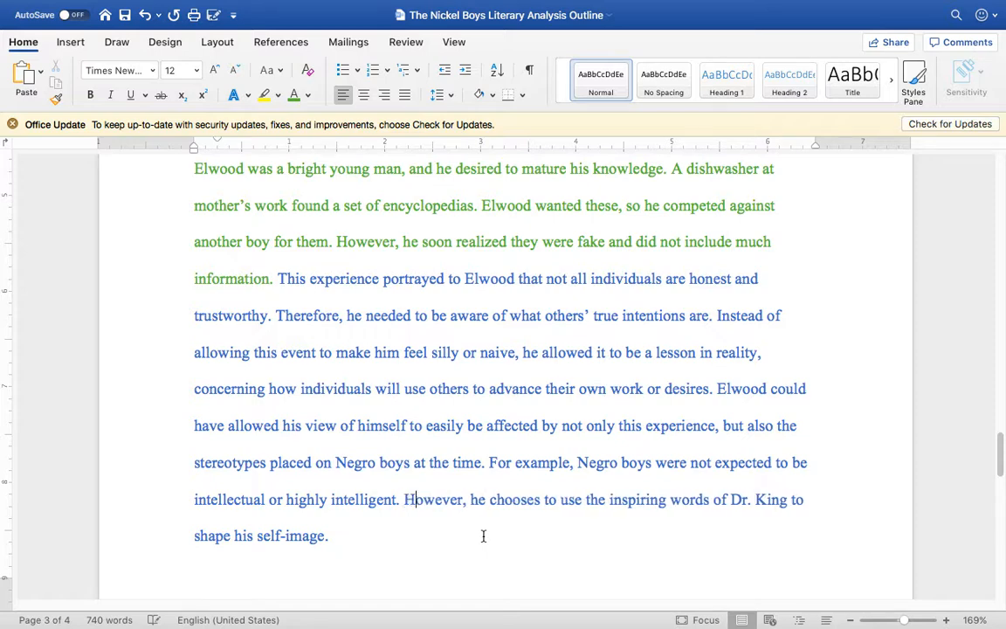
{"action": "left_click", "coordinate": [561, 502]}
{"action": "type", "text": "CONTIN"}
{"action": "key", "text": "BackSpace"}
{"action": "key", "text": "BackSpace"}
{"action": "key", "text": "BackSpace"}
{"action": "key", "text": "BackSpace"}
{"action": "key", "text": "BackSpace"}
{"action": "key", "text": "BackSpace"}
{"action": "type", "text": "continua"}
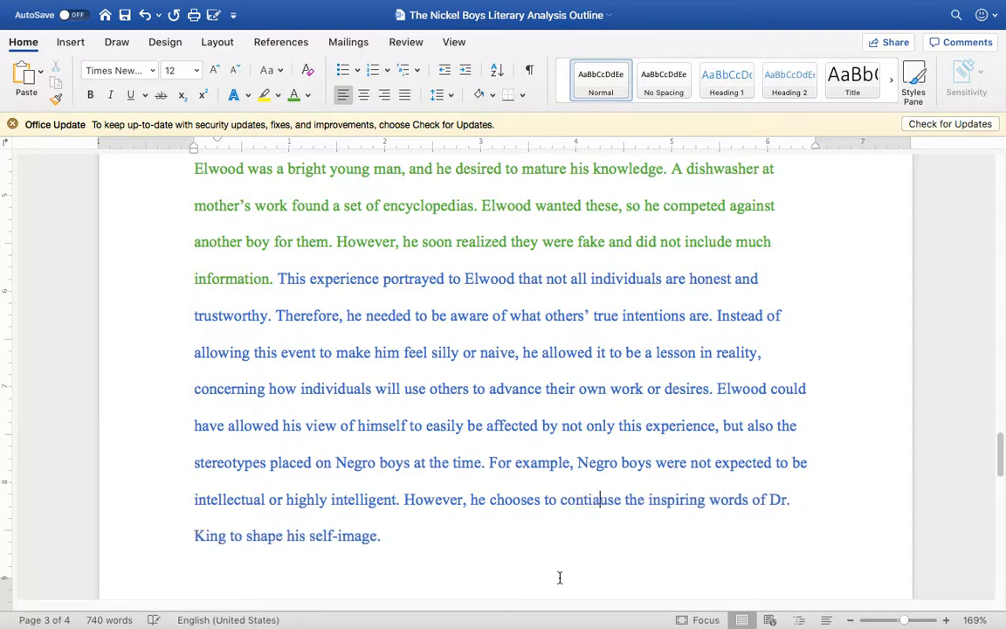
{"action": "type", "text": "lly"}
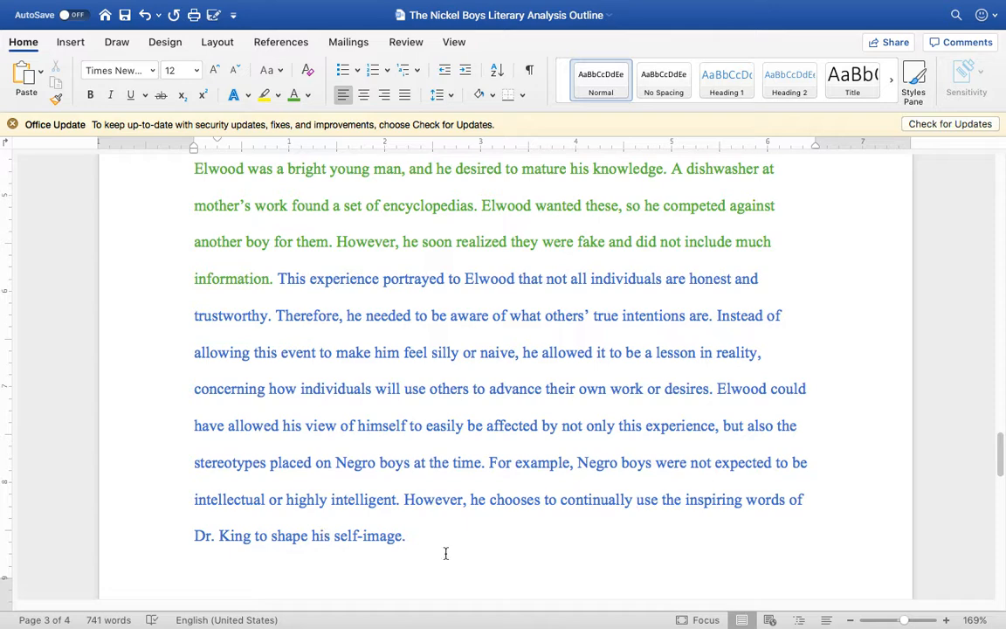
Step: Extend the last sentence after "self-image" with "instead of the ways others treat him"
{"action": "left_click", "coordinate": [401, 537]}
{"action": "type", "text": "i"}
{"action": "type", "text": "nstead of the ways others treat him"}
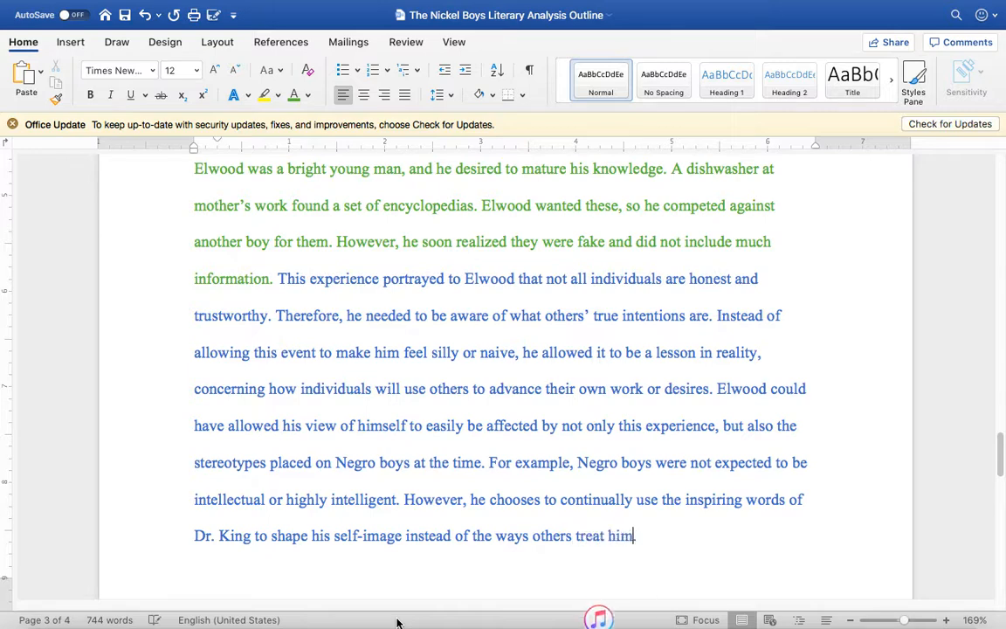
{"action": "type", "text": " and "}
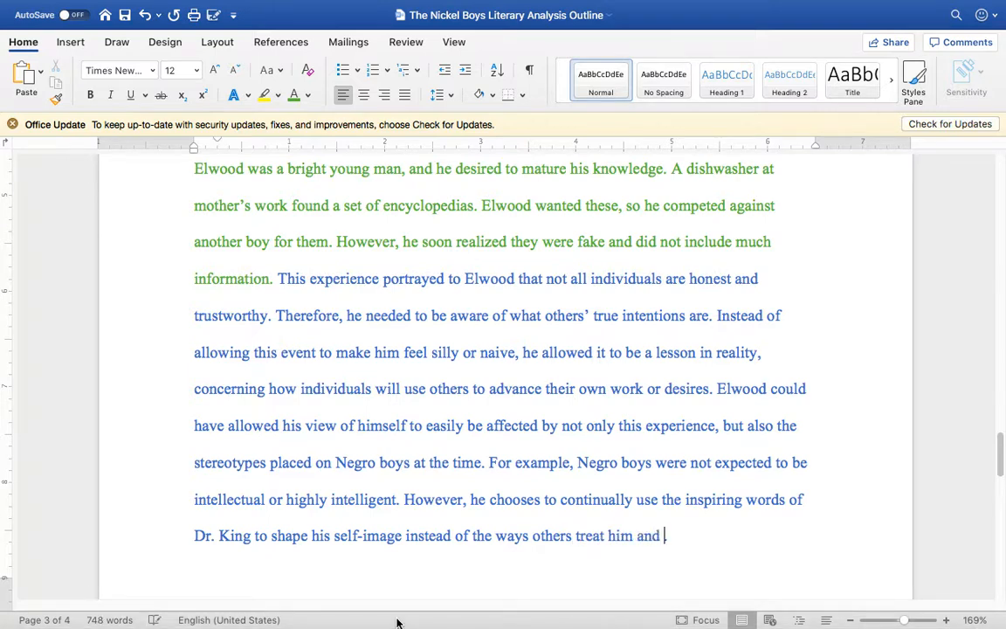
{"action": "type", "text": "t"}
Step: Complete the last sentence after "treat him" with "and others’ expectations of him."
{"action": "key", "text": "BackSpace"}
{"action": "type", "text": "what th"}
{"action": "key", "text": "BackSpace"}
{"action": "key", "text": "BackSpace"}
{"action": "key", "text": "BackSpace"}
{"action": "key", "text": "BackSpace"}
{"action": "key", "text": "BackSpace"}
{"action": "key", "text": "BackSpace"}
{"action": "key", "text": "BackSpace"}
{"action": "key", "text": "BackSpace"}
{"action": "type", "text": "others’ expectations of"}
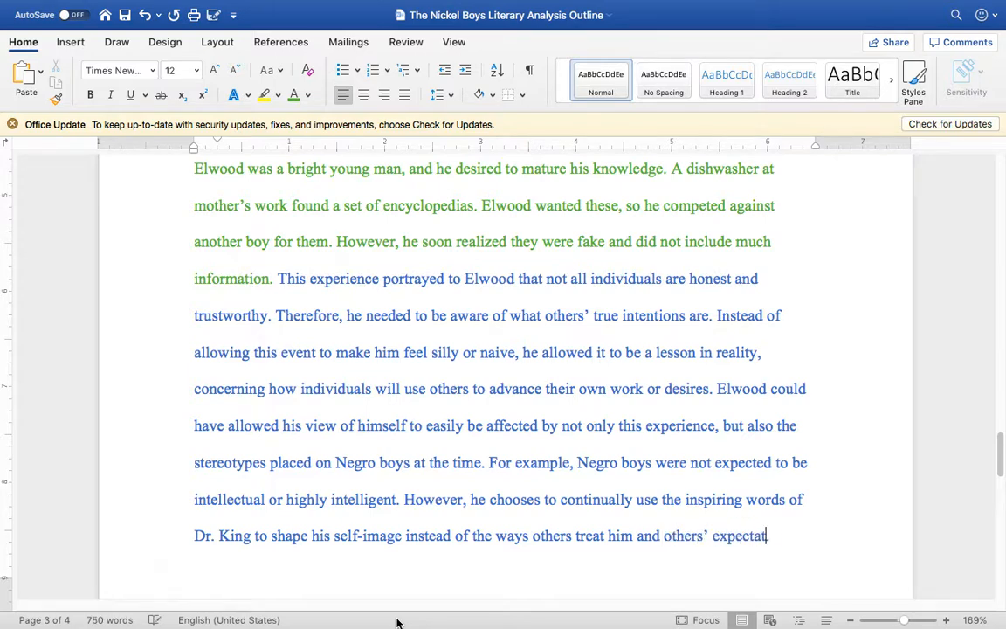
{"action": "key", "text": "Return"}
{"action": "type", "text": "him."}
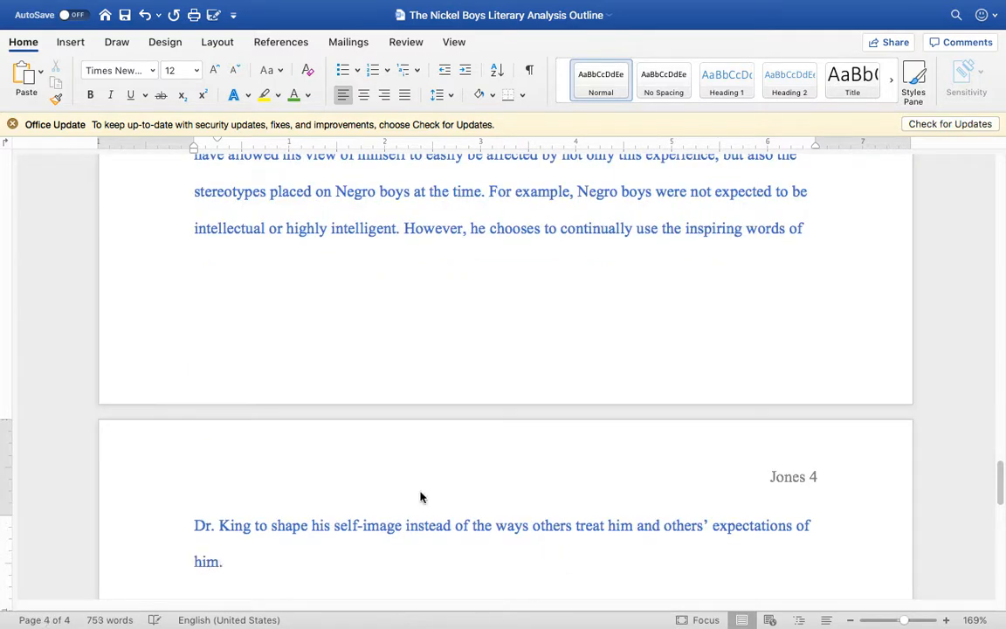
Step: Recolor the closing sentence from "However, he chooses" through "expectations of him." orange
{"action": "left_click", "coordinate": [512, 305]}
{"action": "scroll", "coordinate": [512, 305], "scroll_direction": "up", "scroll_amount": 1}
{"action": "left_click_drag", "start_coordinate": [404, 291], "coordinate": [225, 505]}
{"action": "left_click", "coordinate": [307, 97]}
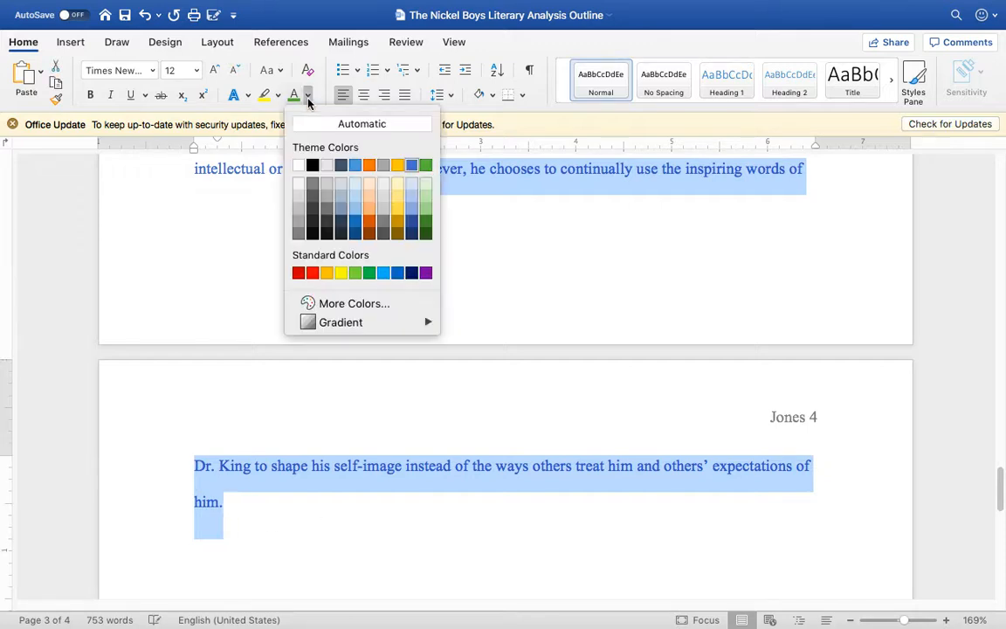
{"action": "left_click", "coordinate": [370, 166]}
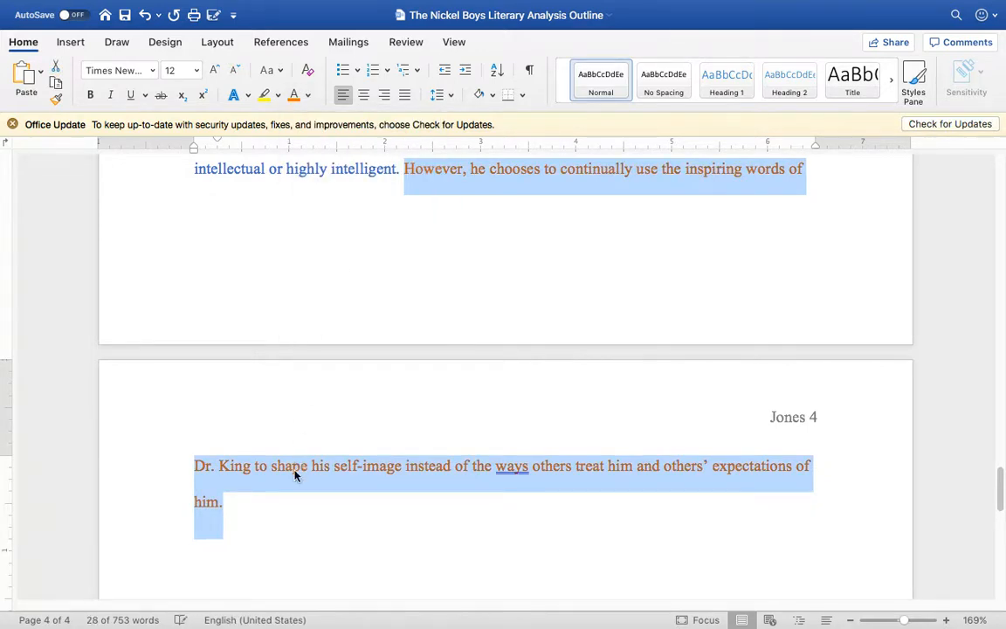
Step: Change "ways" to "way" in the closing sentence so it reads "instead of the way others treat him"
{"action": "left_click", "coordinate": [287, 504]}
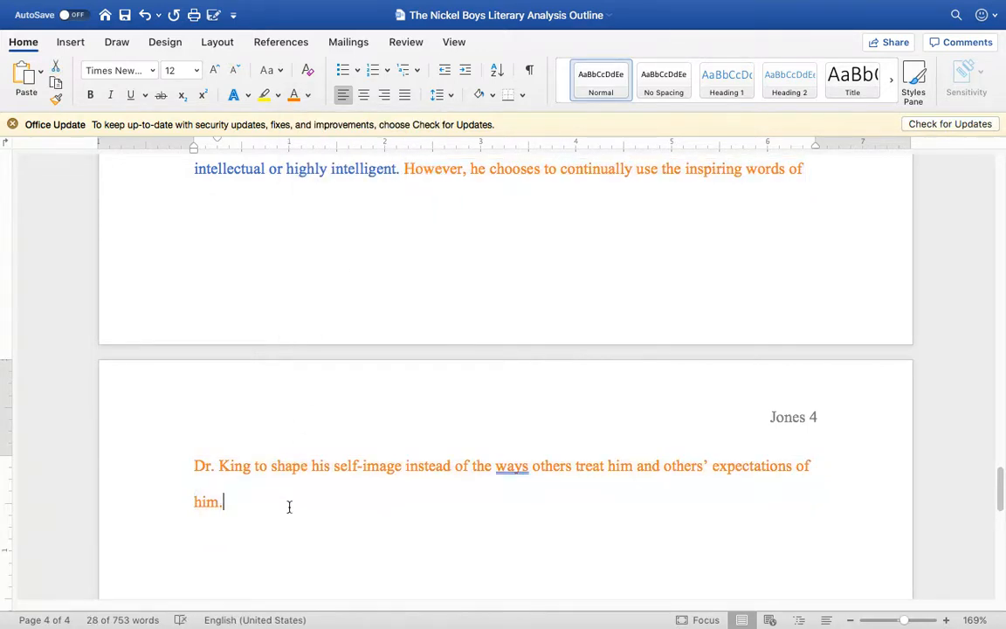
{"action": "right_click", "coordinate": [510, 470]}
{"action": "left_click", "coordinate": [481, 520]}
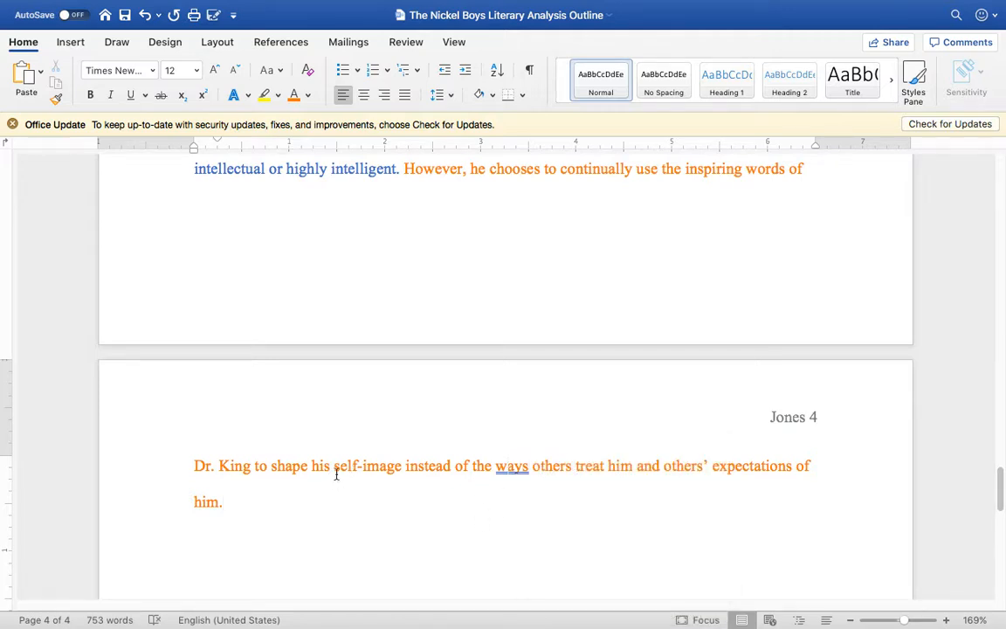
{"action": "left_click", "coordinate": [528, 467]}
{"action": "key", "text": "BackSpace"}
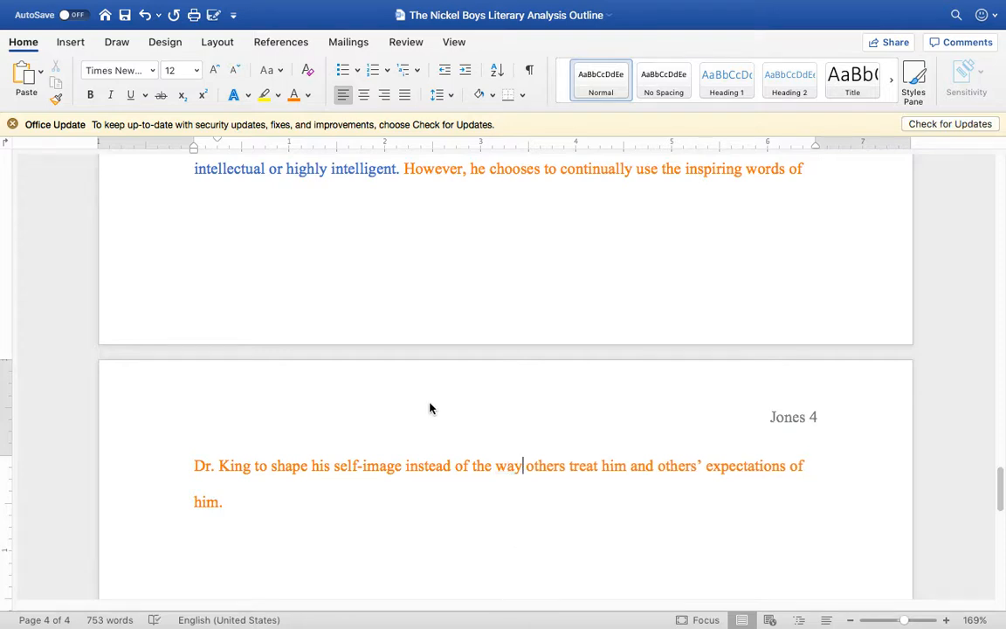
Step: Select the whole body paragraph from its closing word "him." back to "Elwood uses the record" to view its full extent
{"action": "scroll", "coordinate": [429, 406], "scroll_direction": "up", "scroll_amount": 10}
{"action": "scroll", "coordinate": [429, 405], "scroll_direction": "up", "scroll_amount": 10}
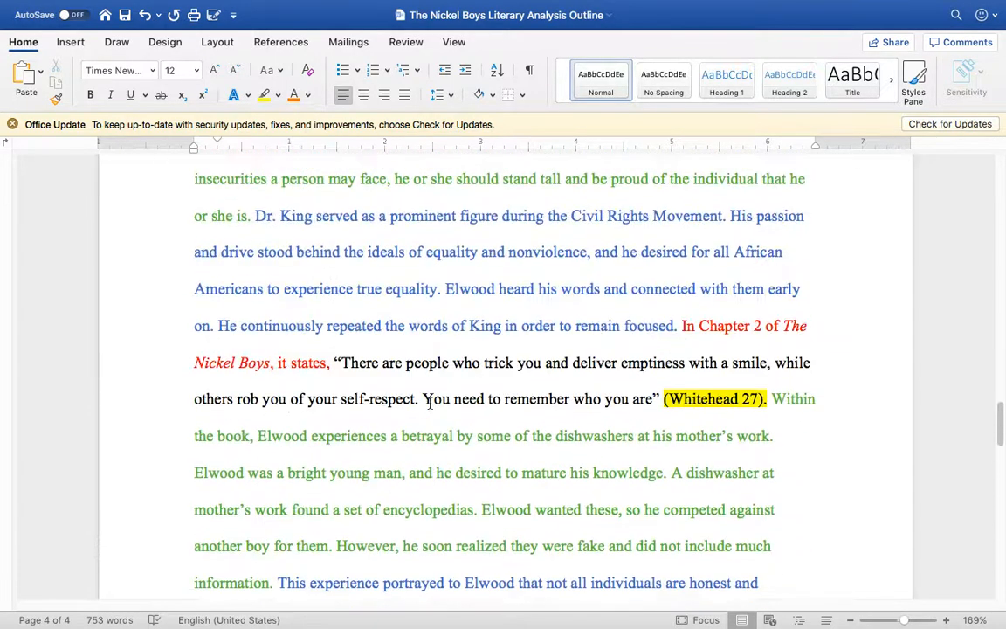
{"action": "scroll", "coordinate": [430, 404], "scroll_direction": "down", "scroll_amount": 20}
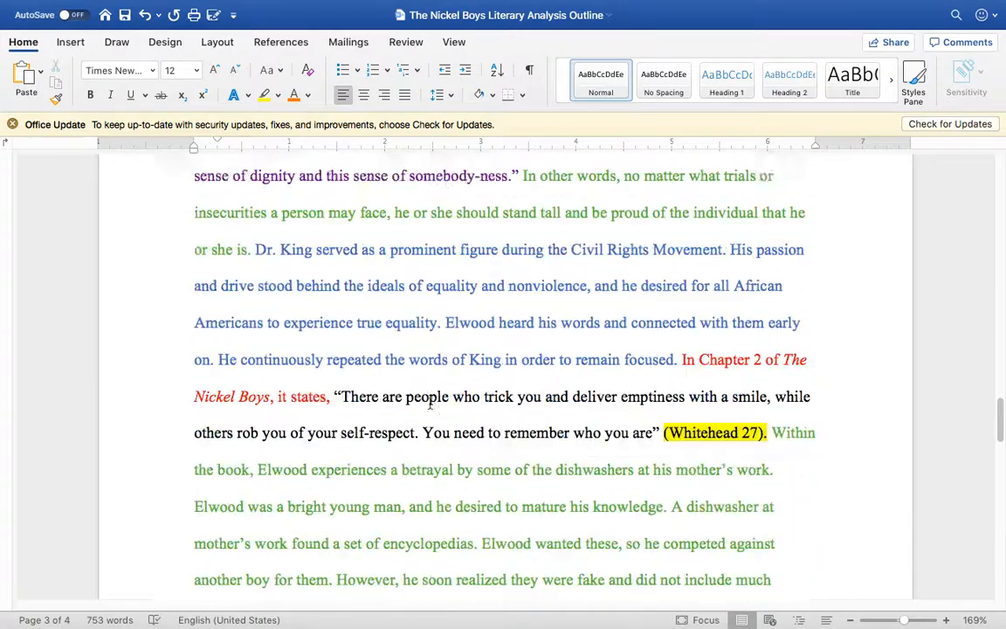
{"action": "scroll", "coordinate": [429, 408], "scroll_direction": "down", "scroll_amount": 1}
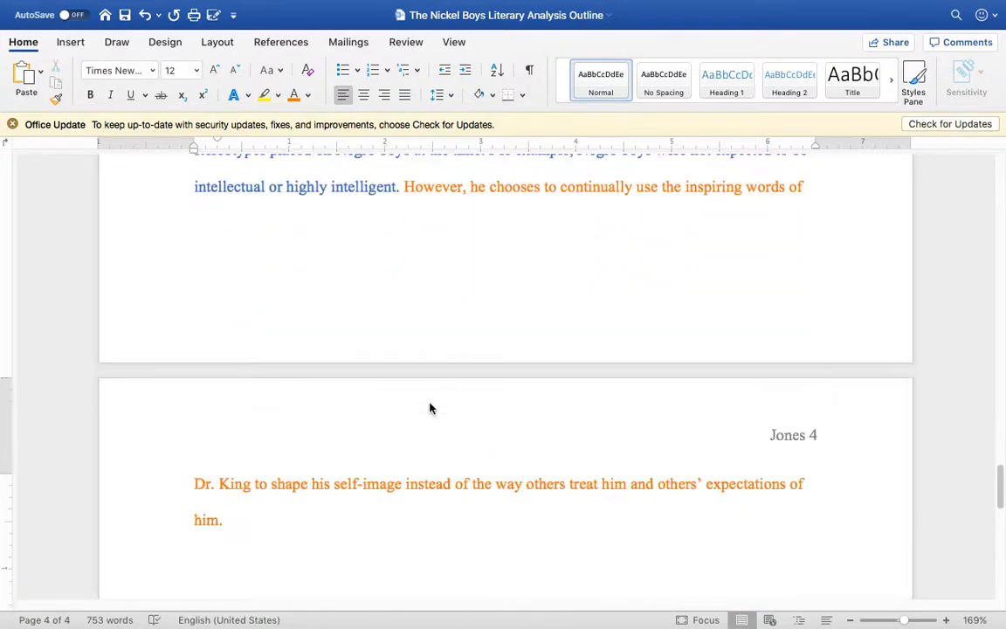
{"action": "left_click", "coordinate": [263, 524]}
{"action": "left_click_drag", "start_coordinate": [258, 518], "coordinate": [222, 281]}
{"action": "scroll", "coordinate": [189, 248], "scroll_direction": "up", "scroll_amount": 10}
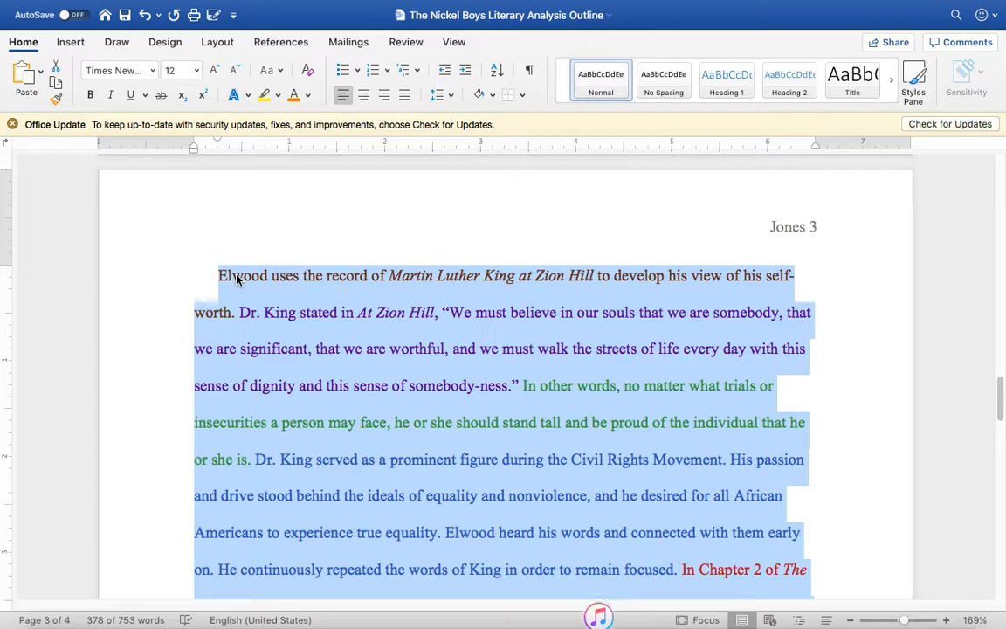
Step: Clear the selection and review the color-coded body paragraph from its topic sentence to the orange closing sentence
{"action": "left_click", "coordinate": [525, 399]}
{"action": "scroll", "coordinate": [525, 400], "scroll_direction": "down", "scroll_amount": 8}
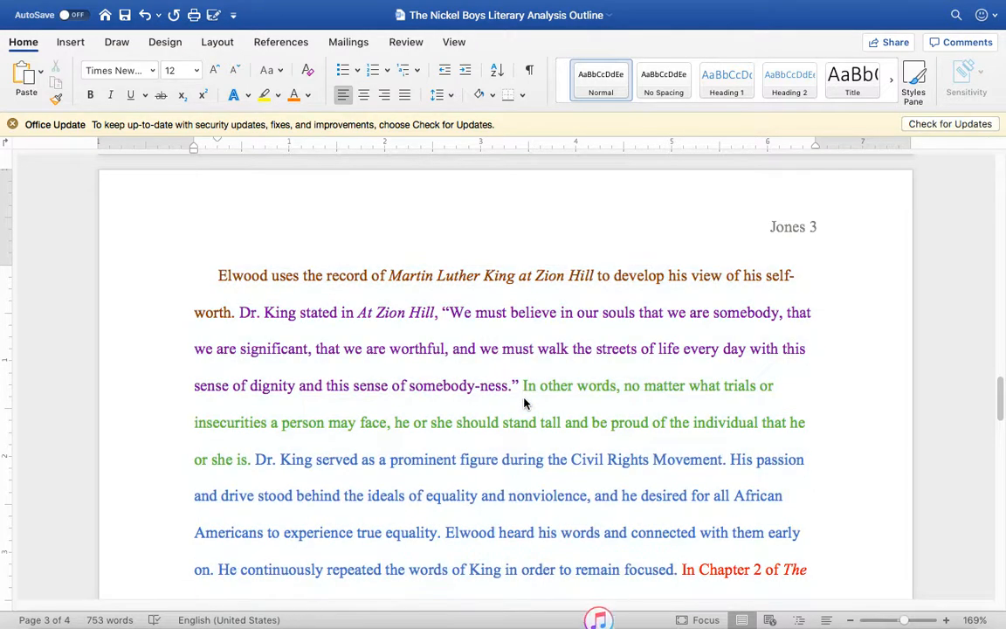
{"action": "scroll", "coordinate": [523, 399], "scroll_direction": "down", "scroll_amount": 15}
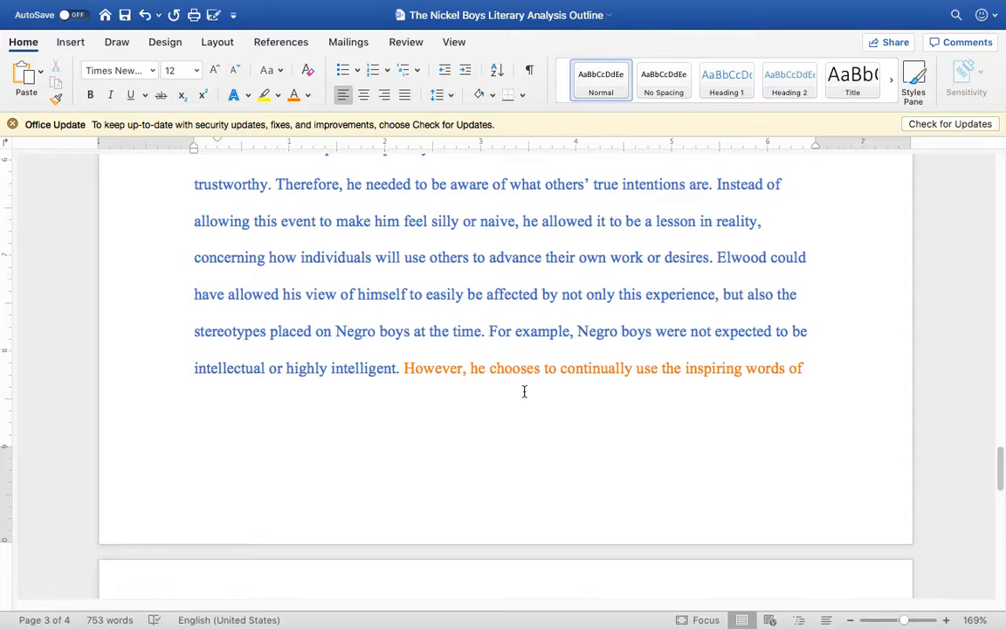
{"action": "scroll", "coordinate": [524, 393], "scroll_direction": "down", "scroll_amount": 5}
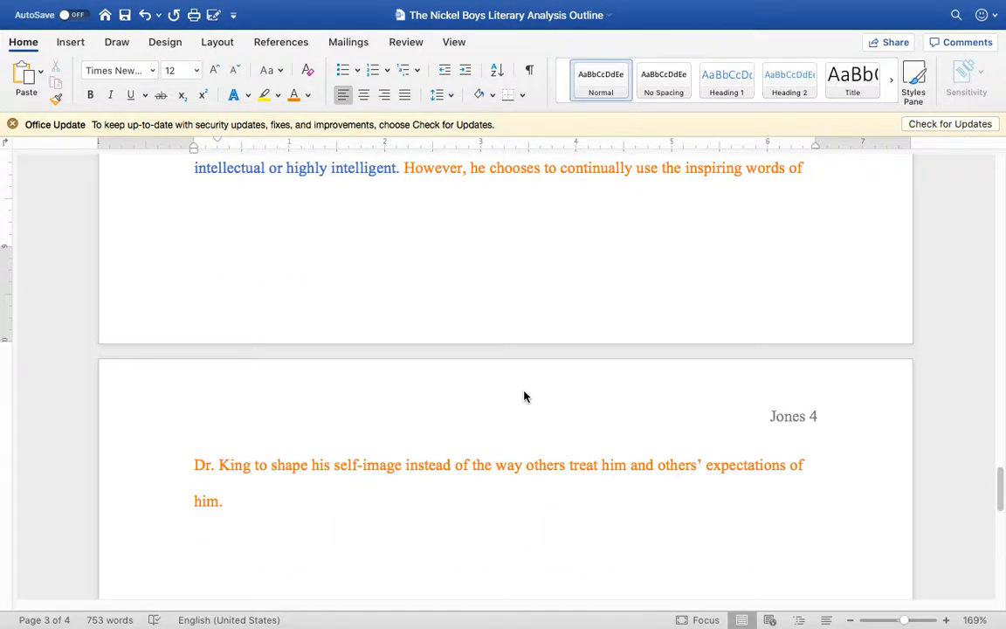
{"action": "scroll", "coordinate": [524, 394], "scroll_direction": "up", "scroll_amount": 8}
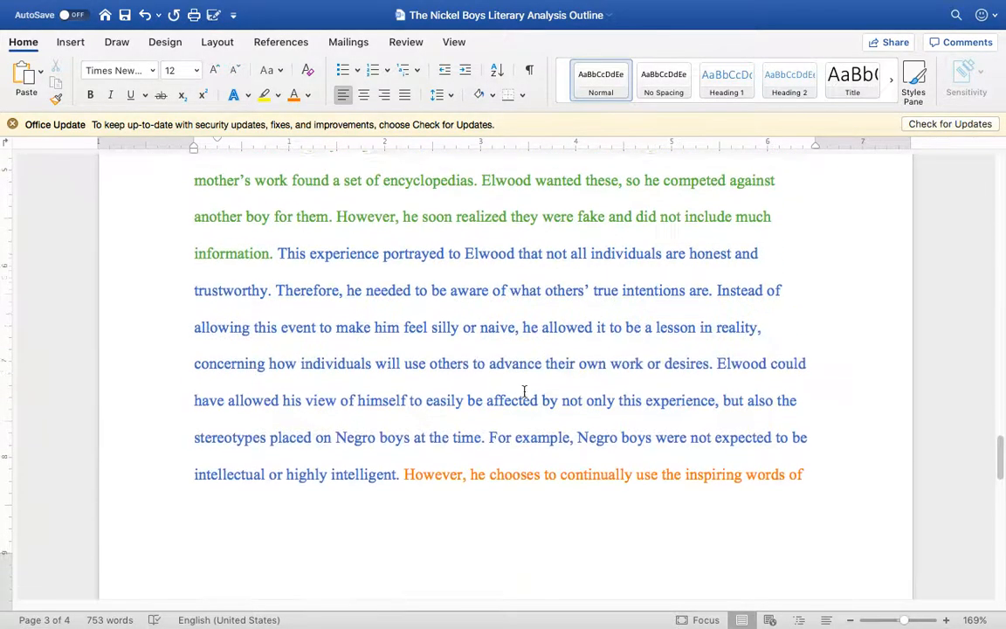
{"action": "scroll", "coordinate": [524, 392], "scroll_direction": "up", "scroll_amount": 18}
{"action": "left_click", "coordinate": [524, 392]}
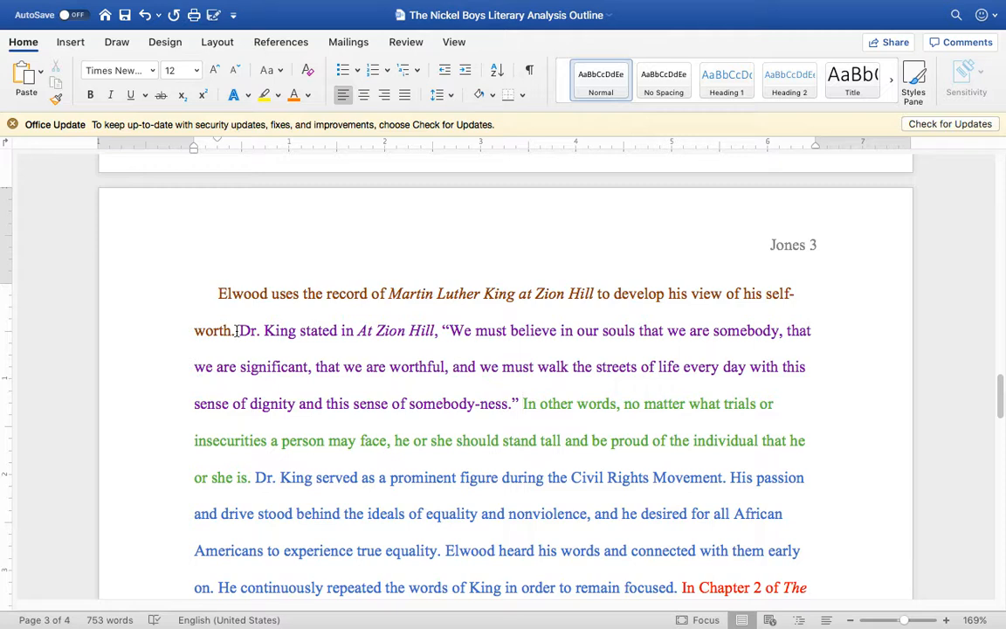
Step: Select the brown topic sentence, followed by the purple Dr. King quote with its lead-in, to point out each part
{"action": "left_click_drag", "start_coordinate": [236, 331], "coordinate": [219, 300]}
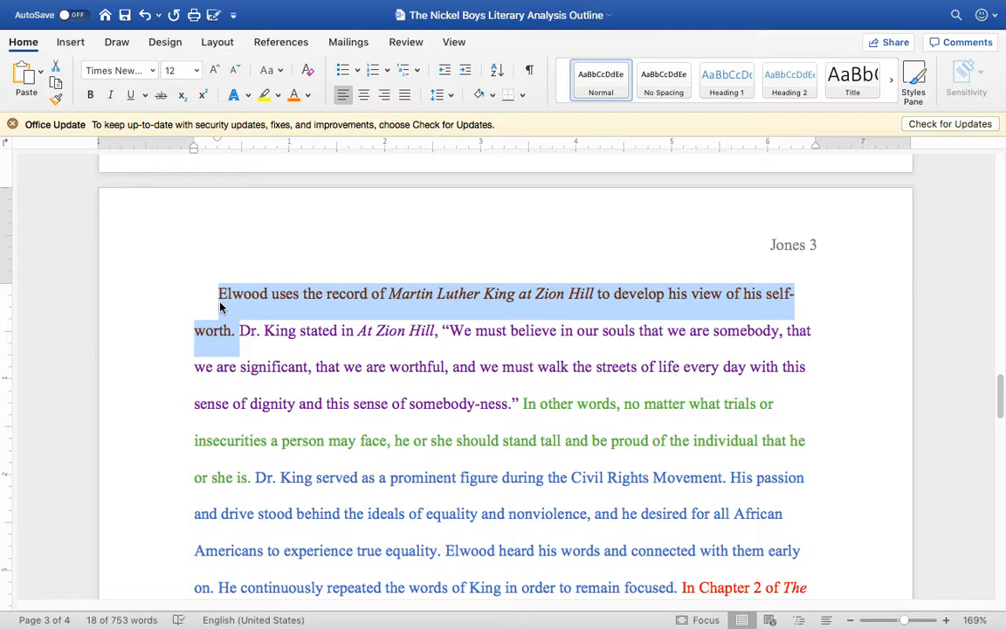
{"action": "left_click", "coordinate": [254, 332]}
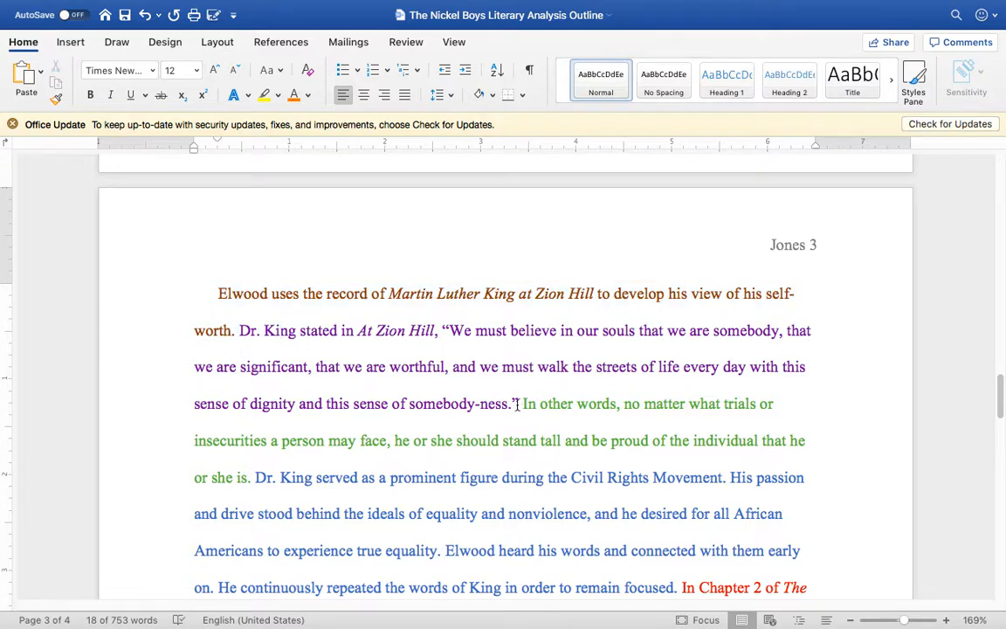
{"action": "left_click_drag", "start_coordinate": [517, 404], "coordinate": [247, 329]}
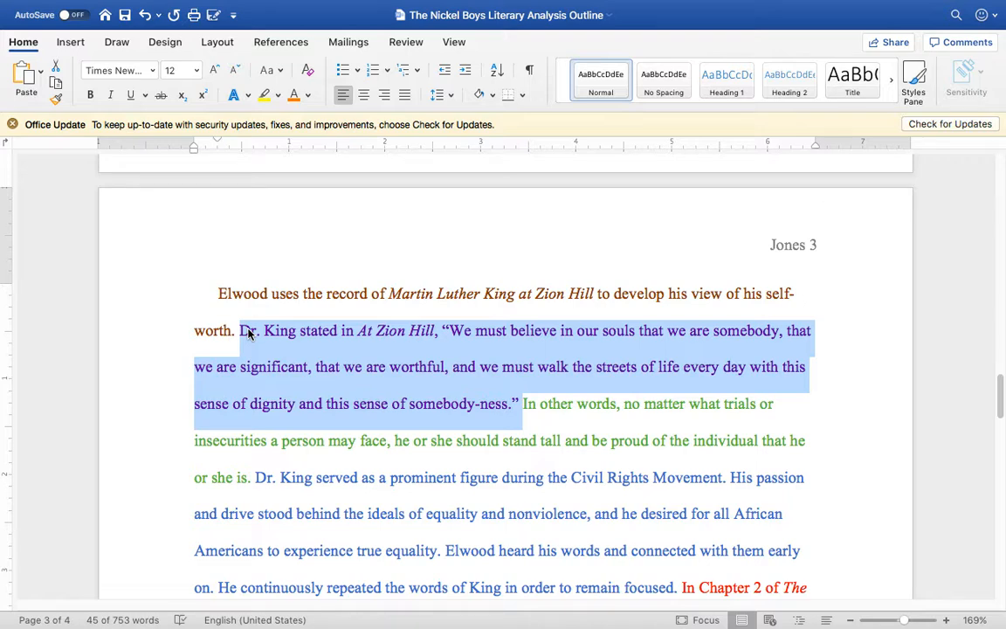
Step: Examine how the explanation, commentary and closing sentences follow the two quotes throughout the body paragraph
{"action": "scroll", "coordinate": [622, 407], "scroll_direction": "down", "scroll_amount": 5}
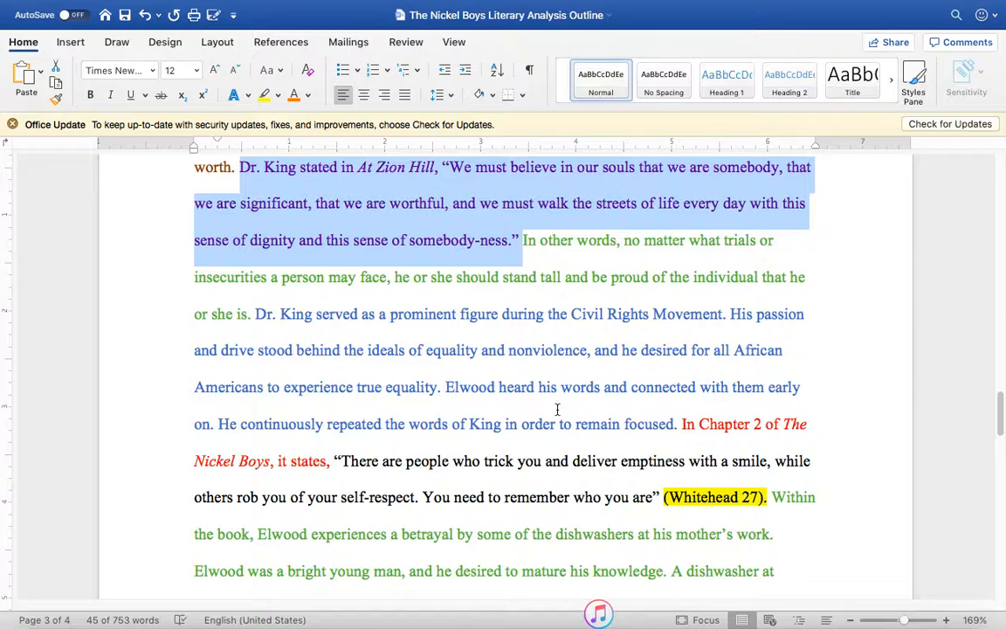
{"action": "scroll", "coordinate": [557, 409], "scroll_direction": "down", "scroll_amount": 1}
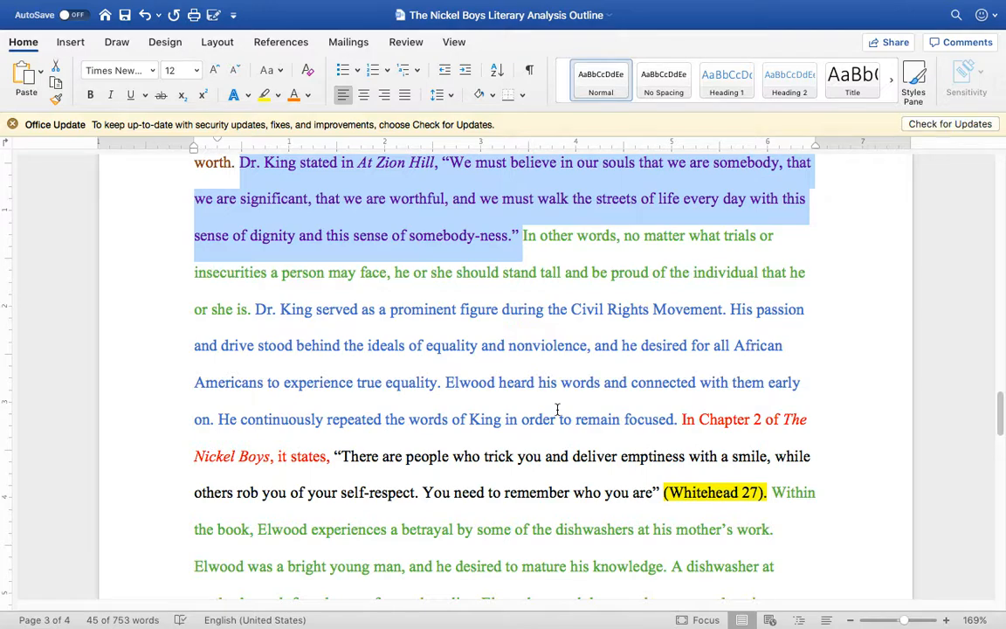
{"action": "scroll", "coordinate": [611, 402], "scroll_direction": "down", "scroll_amount": 10}
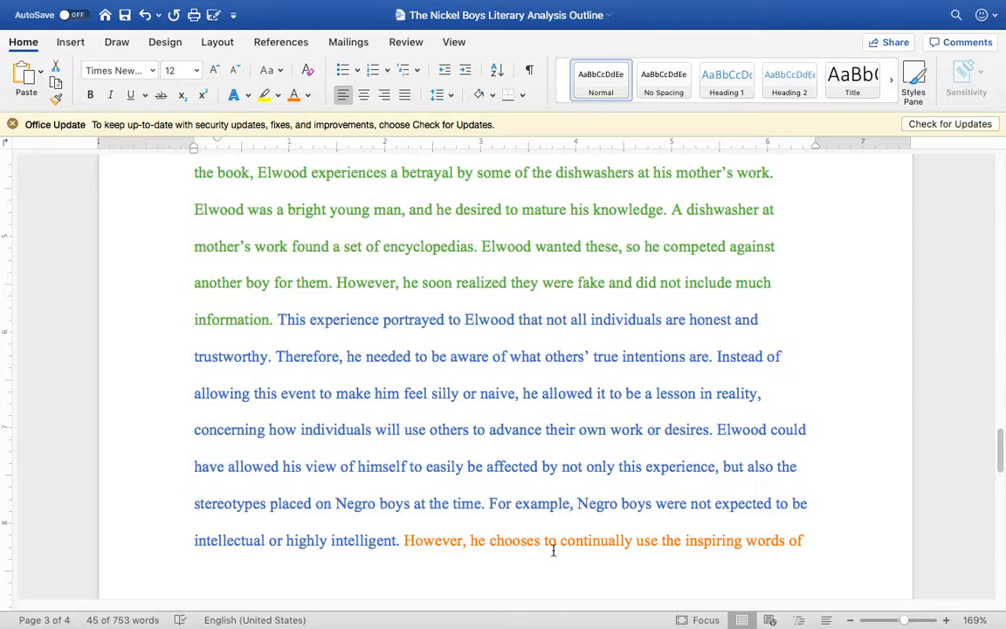
{"action": "scroll", "coordinate": [552, 550], "scroll_direction": "down", "scroll_amount": 6}
{"action": "scroll", "coordinate": [553, 550], "scroll_direction": "down", "scroll_amount": 4}
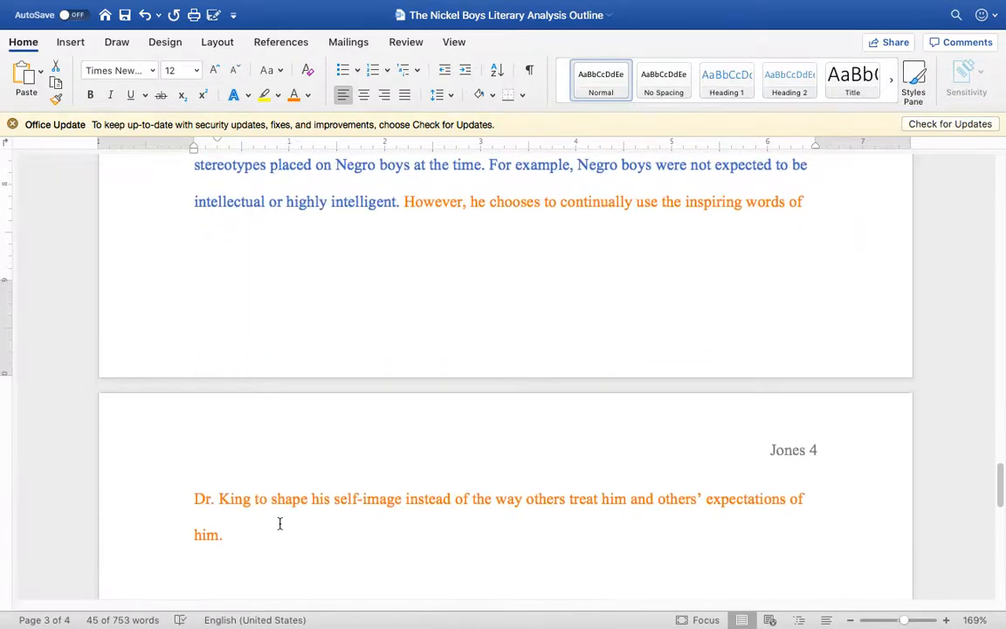
{"action": "scroll", "coordinate": [444, 317], "scroll_direction": "up", "scroll_amount": 20}
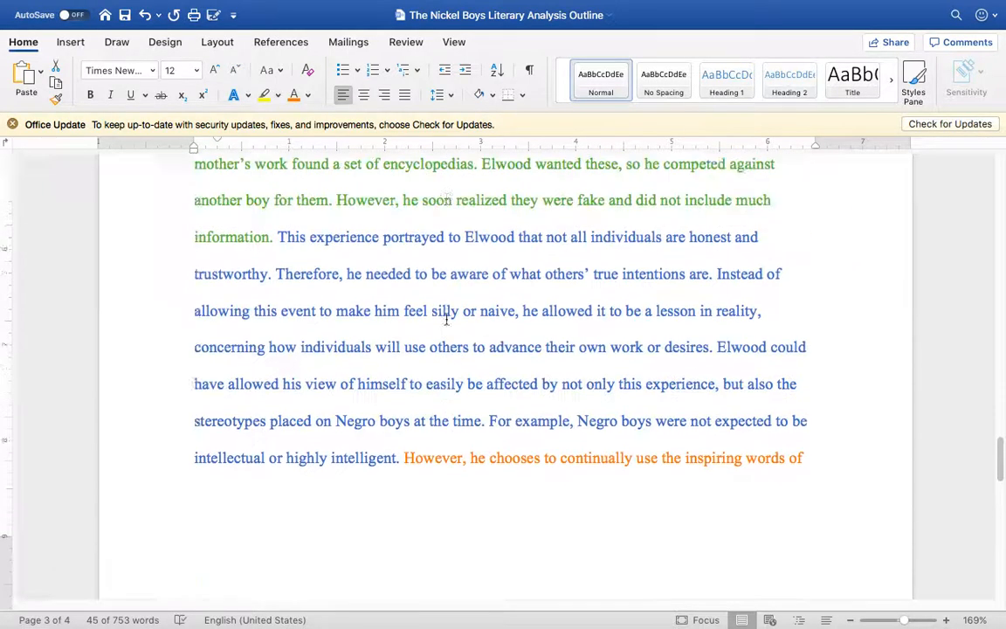
{"action": "scroll", "coordinate": [446, 319], "scroll_direction": "up", "scroll_amount": 5}
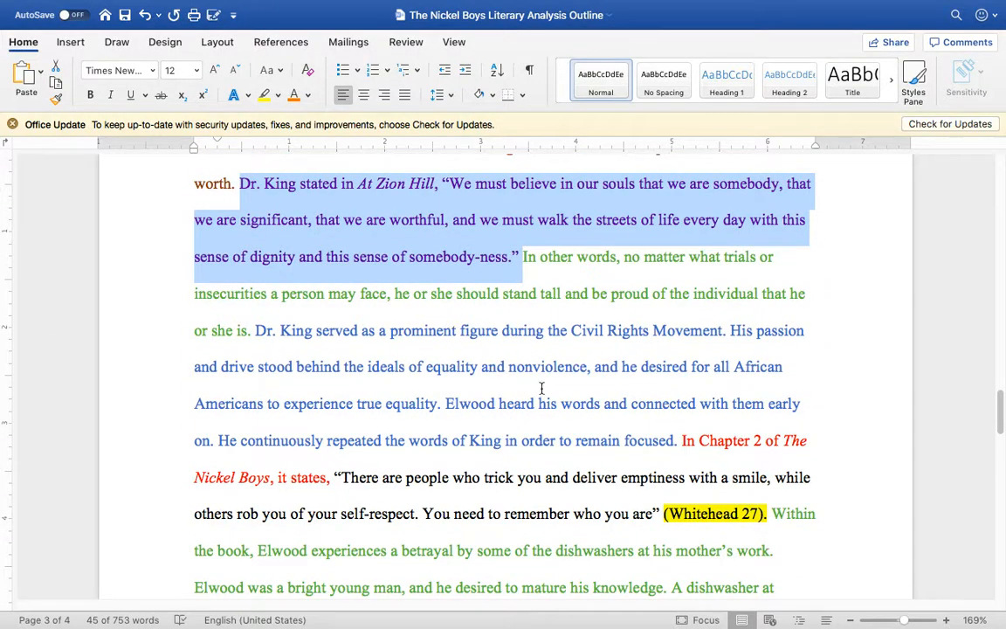
{"action": "scroll", "coordinate": [542, 387], "scroll_direction": "down", "scroll_amount": 2}
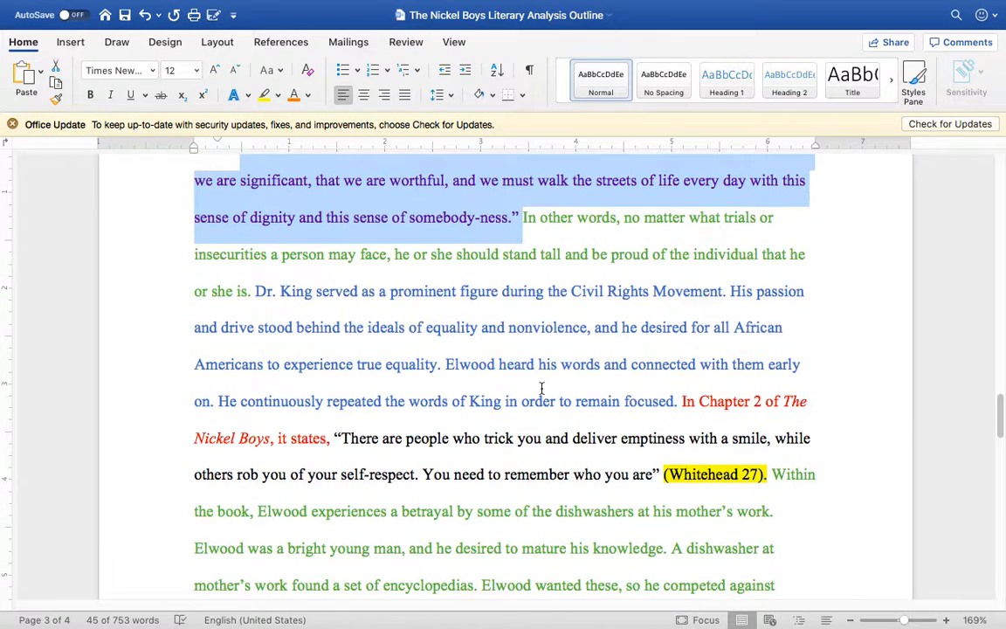
{"action": "scroll", "coordinate": [541, 388], "scroll_direction": "up", "scroll_amount": 5}
{"action": "scroll", "coordinate": [542, 388], "scroll_direction": "down", "scroll_amount": 10}
{"action": "scroll", "coordinate": [542, 388], "scroll_direction": "down", "scroll_amount": 10}
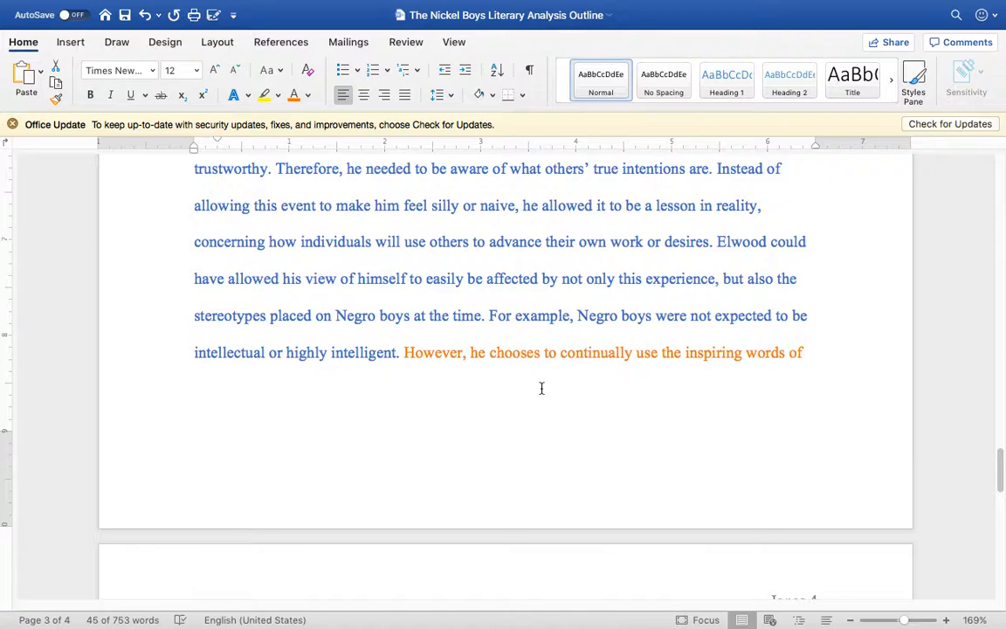
{"action": "scroll", "coordinate": [541, 388], "scroll_direction": "down", "scroll_amount": 2}
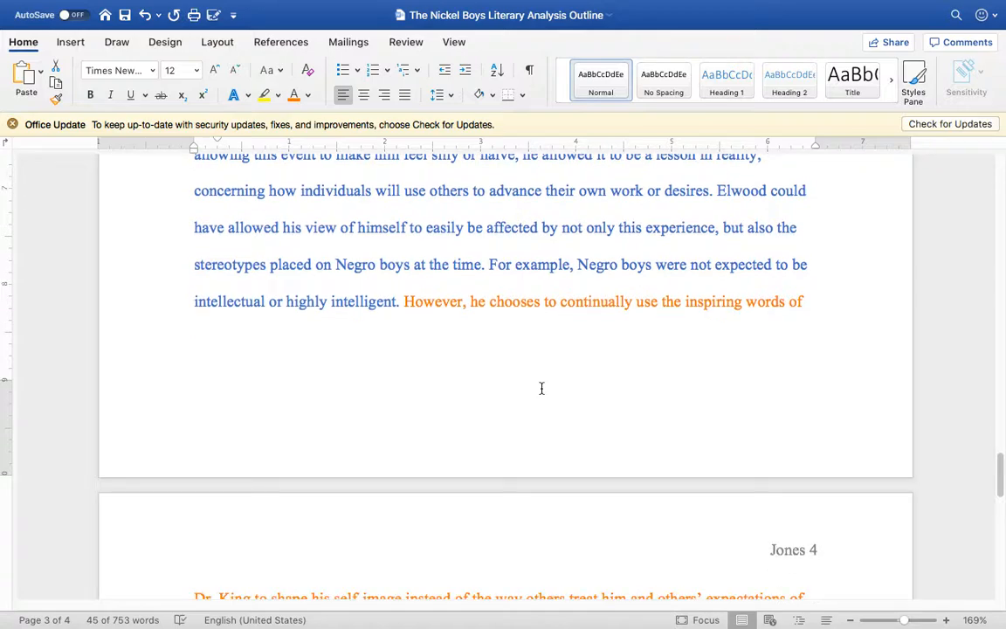
{"action": "scroll", "coordinate": [541, 388], "scroll_direction": "up", "scroll_amount": 15}
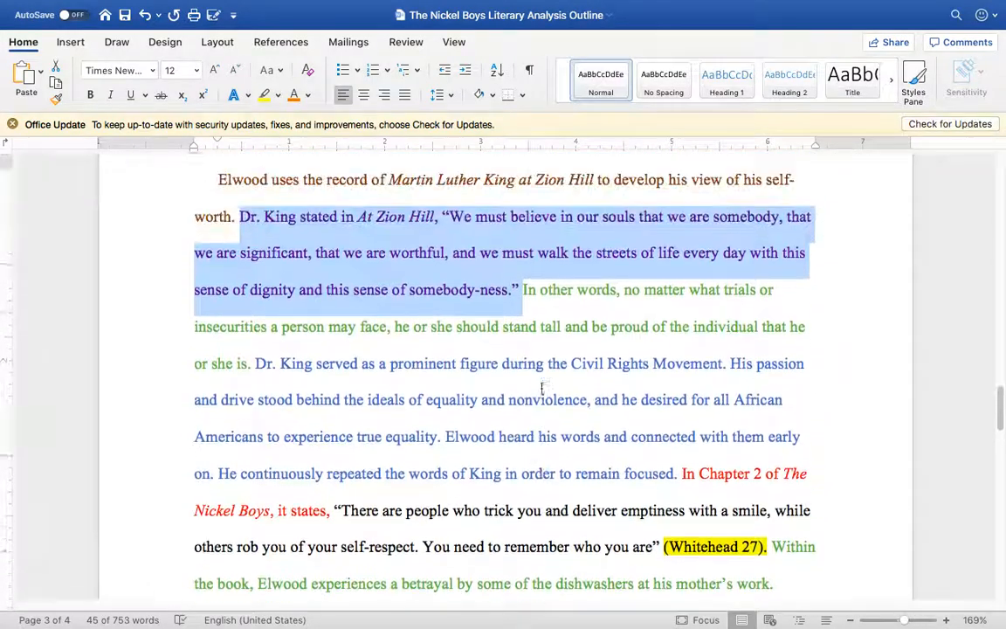
{"action": "scroll", "coordinate": [542, 388], "scroll_direction": "down", "scroll_amount": 14}
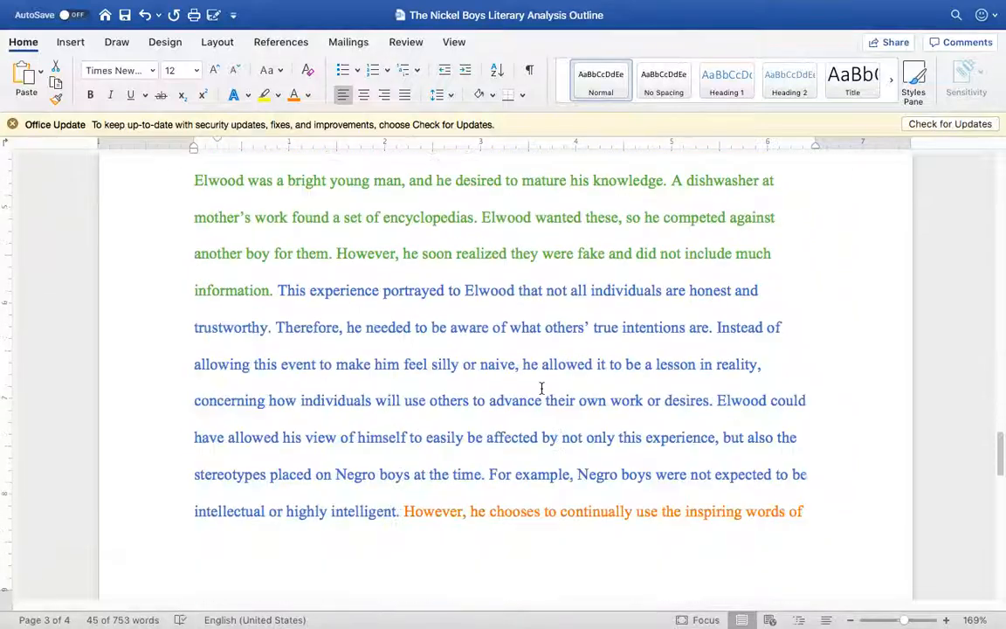
{"action": "scroll", "coordinate": [541, 387], "scroll_direction": "down", "scroll_amount": 12}
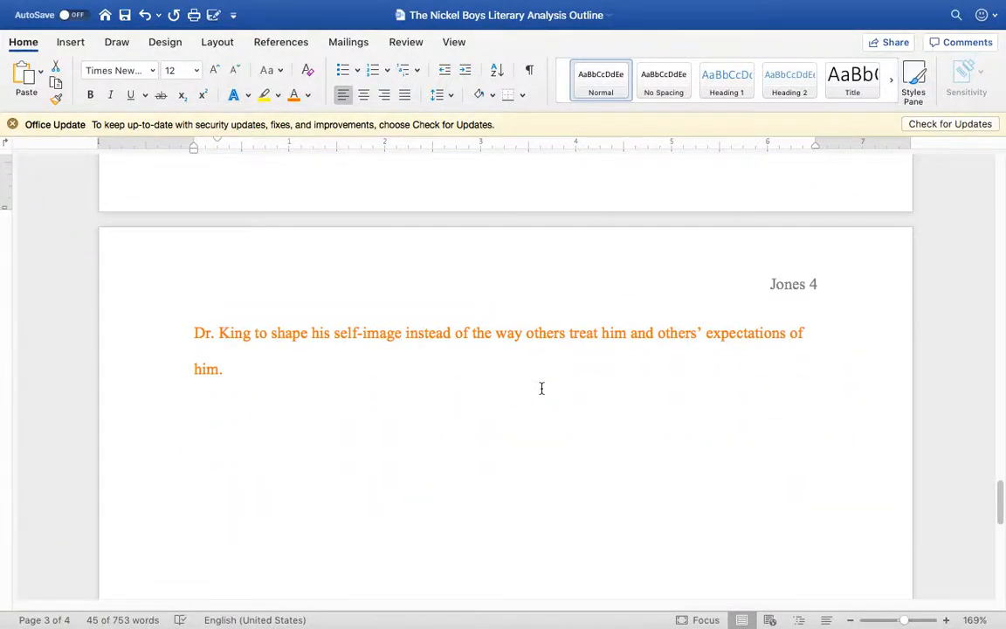
{"action": "scroll", "coordinate": [539, 326], "scroll_direction": "up", "scroll_amount": 15}
{"action": "scroll", "coordinate": [540, 326], "scroll_direction": "up", "scroll_amount": 10}
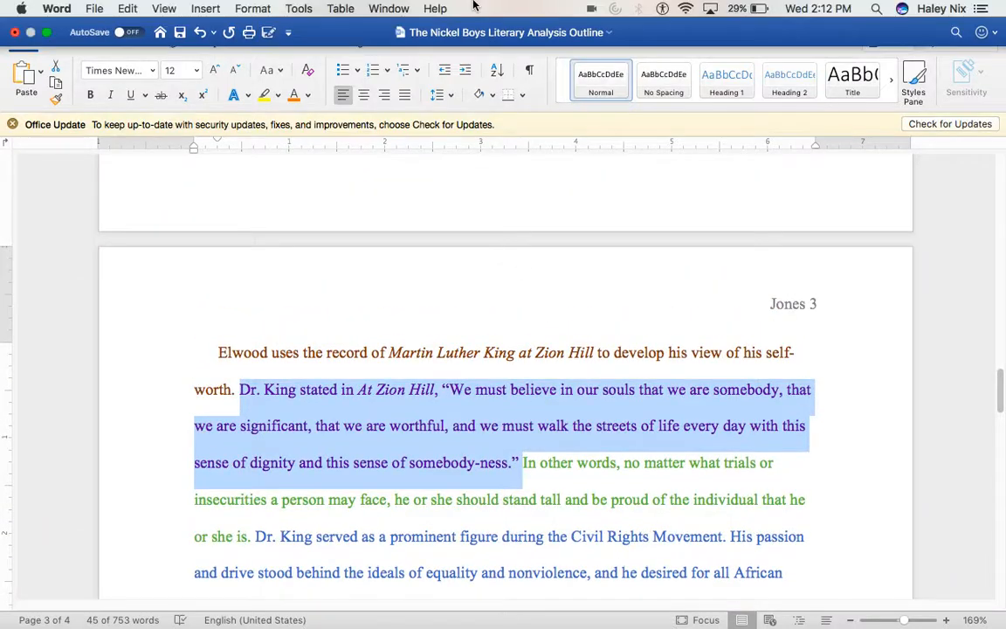
Step: Switch to Chrome to view the Literary Analysis Examples and Materials page in Blackboard
{"action": "mouse_move", "coordinate": [367, 627]}
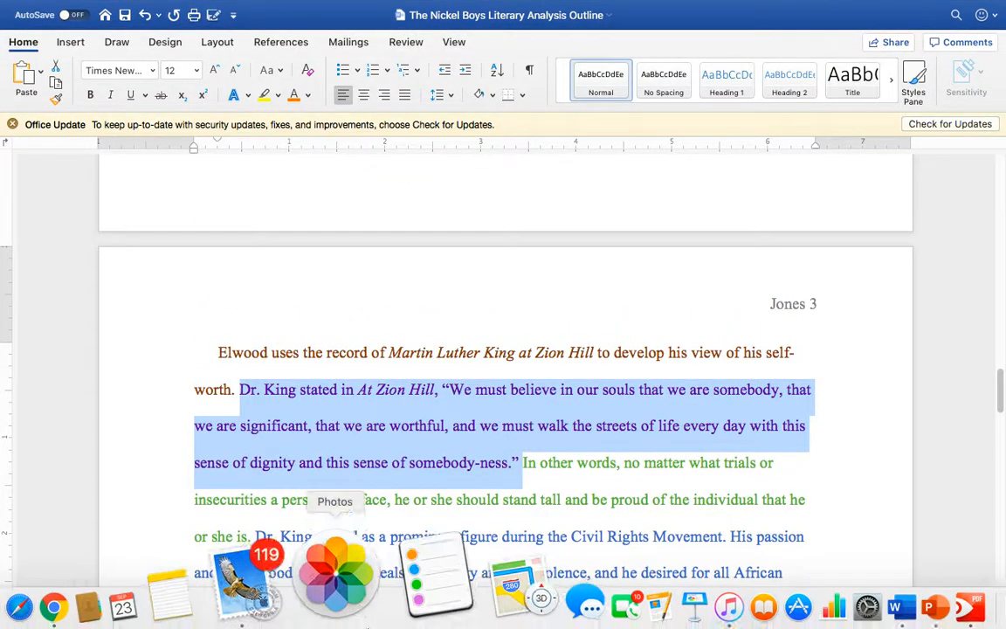
{"action": "left_click", "coordinate": [182, 566]}
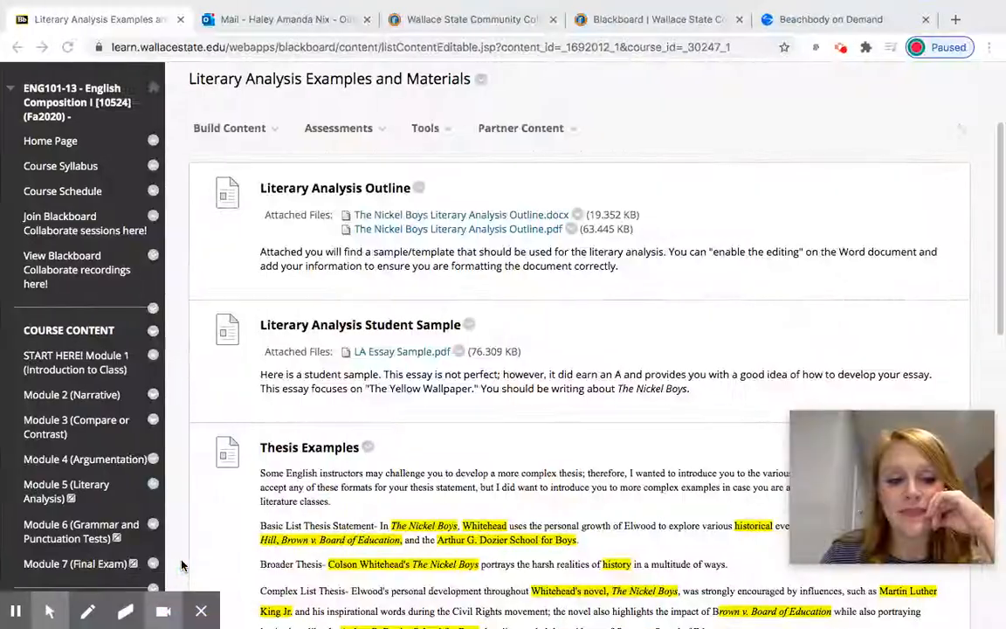